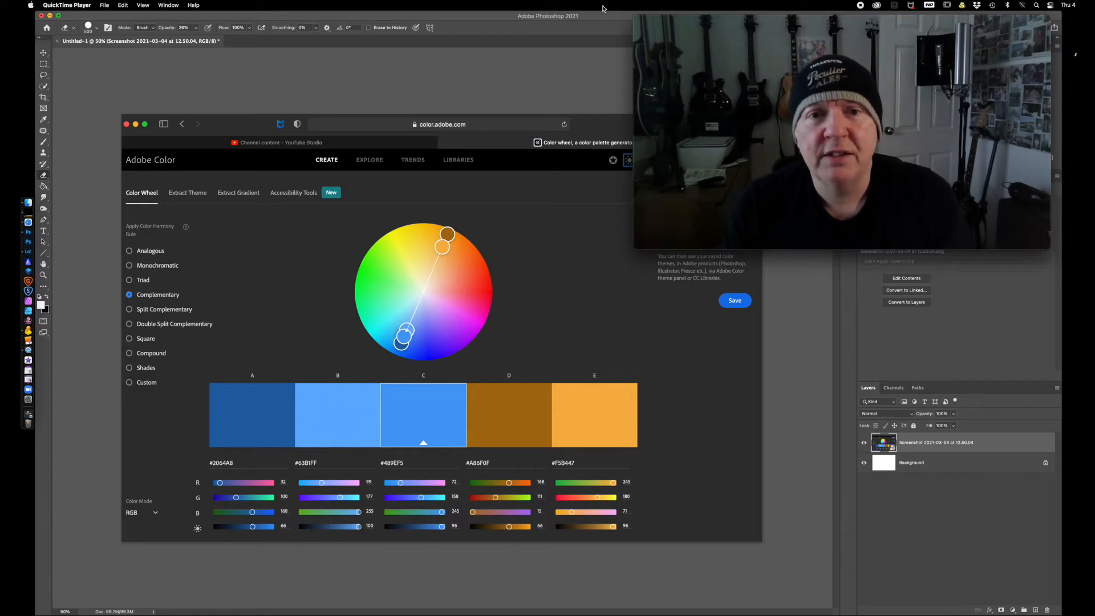
- Open the Adobe Color Themes extension and set its color rule to Complementary
left_click(429, 17)
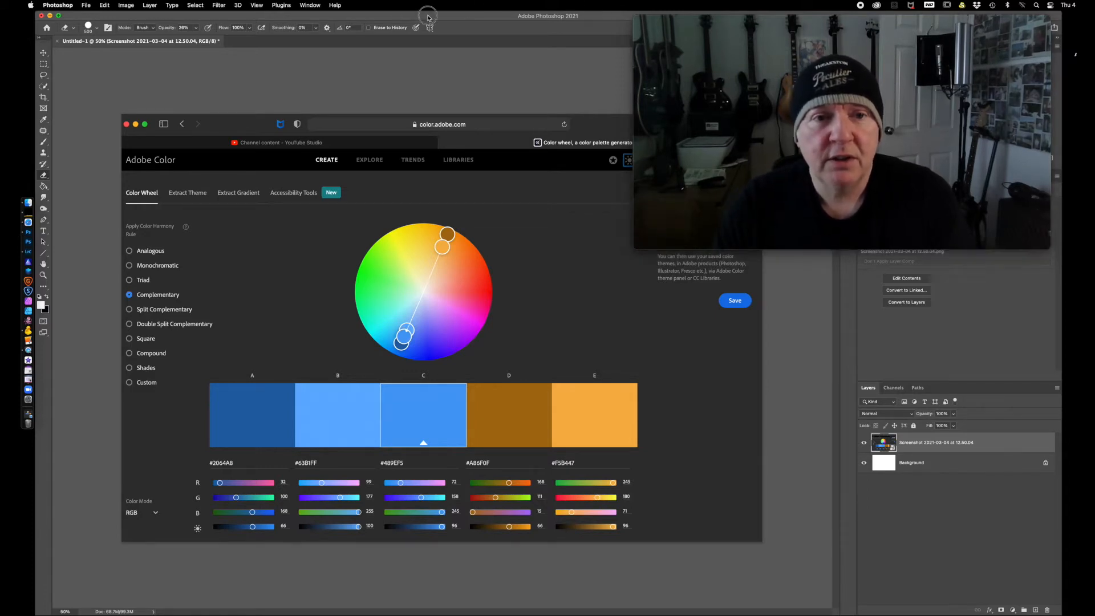
left_click_drag(798, 17, 411, 16)
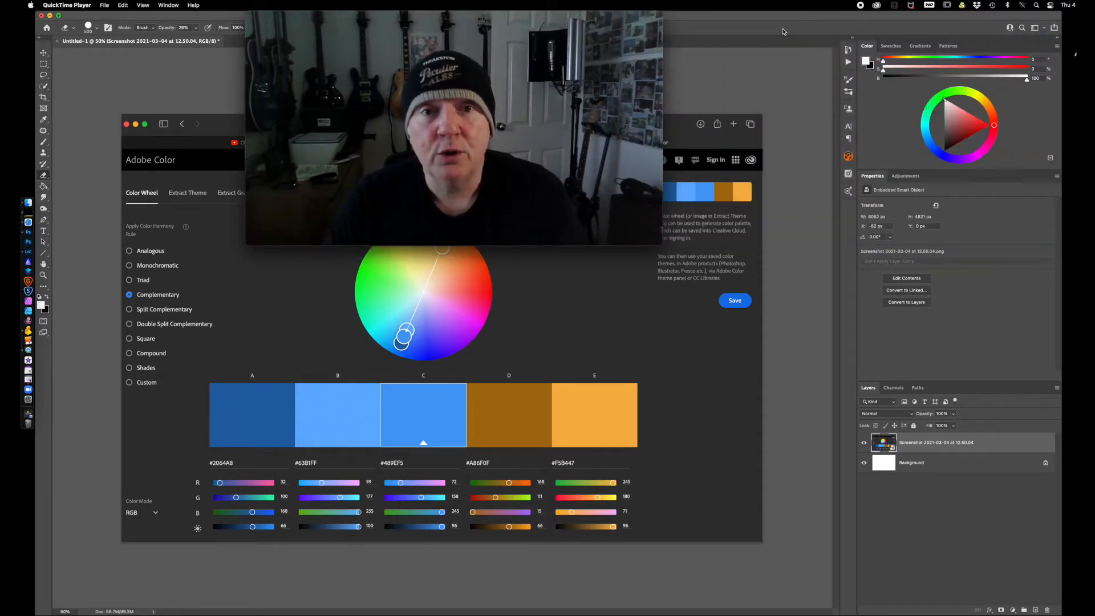
left_click(849, 195)
left_click(849, 192)
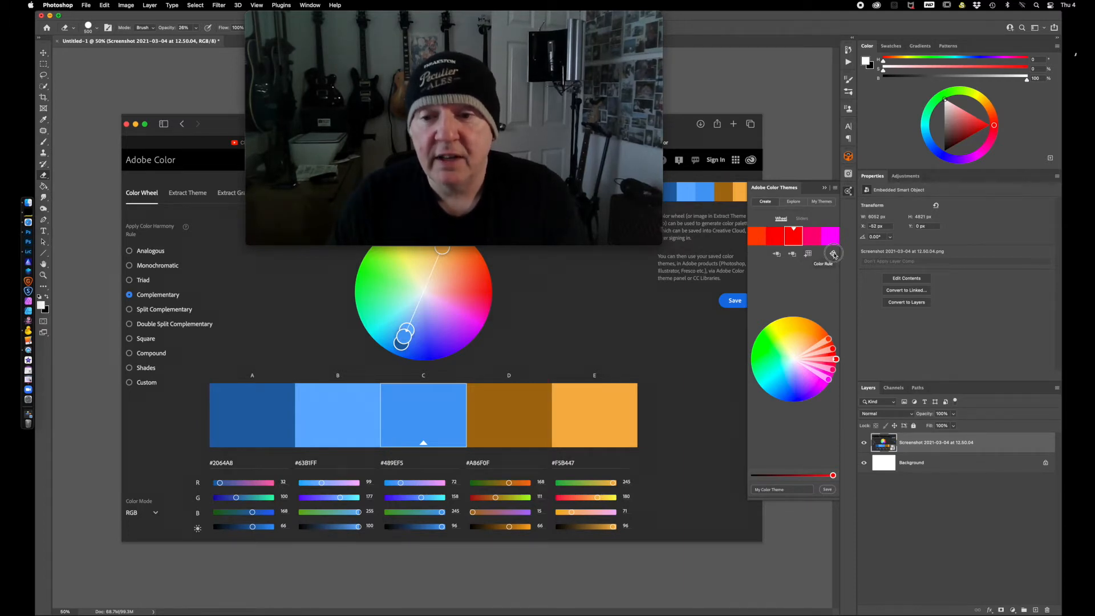
left_click(833, 253)
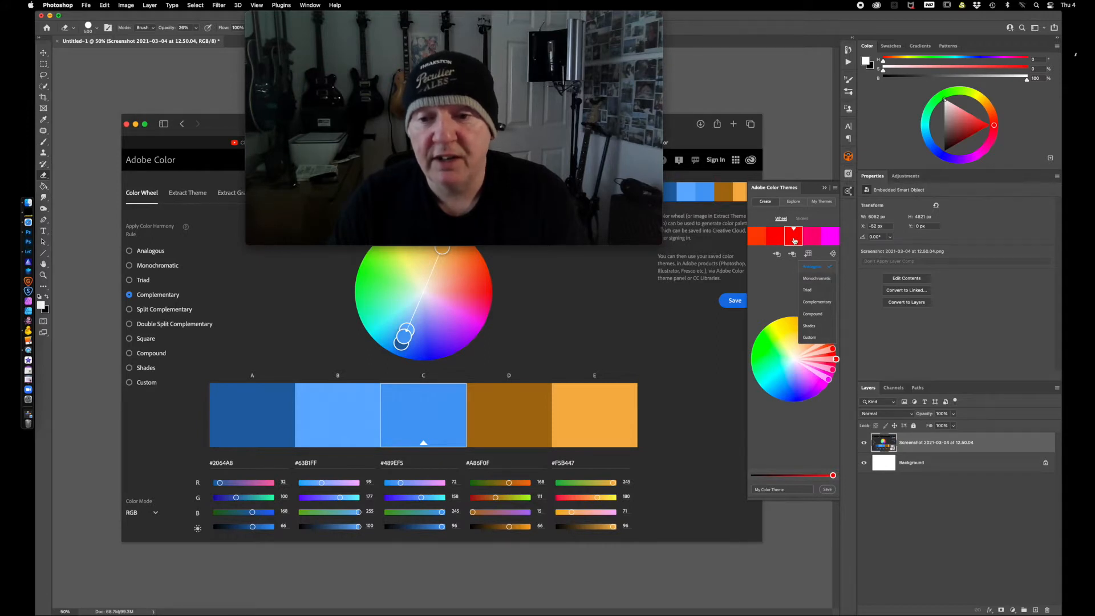
left_click(819, 303)
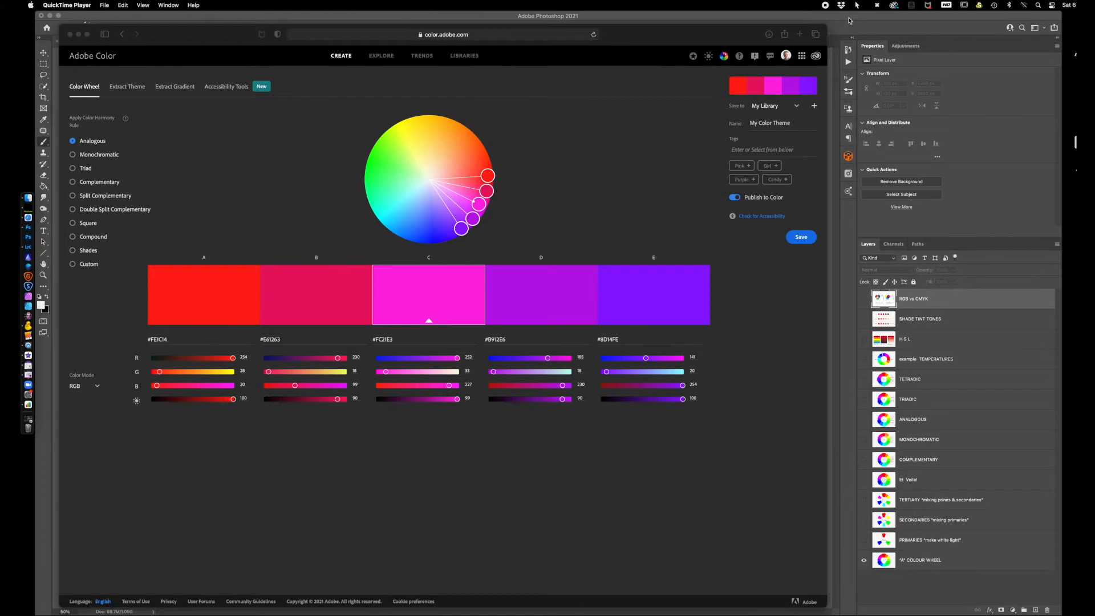
- Switch to Photoshop and show the PRIMARIES, SECONDARIES, TERTIARY and Et Voila! layers one after another in the colour wheel document
left_click(849, 20)
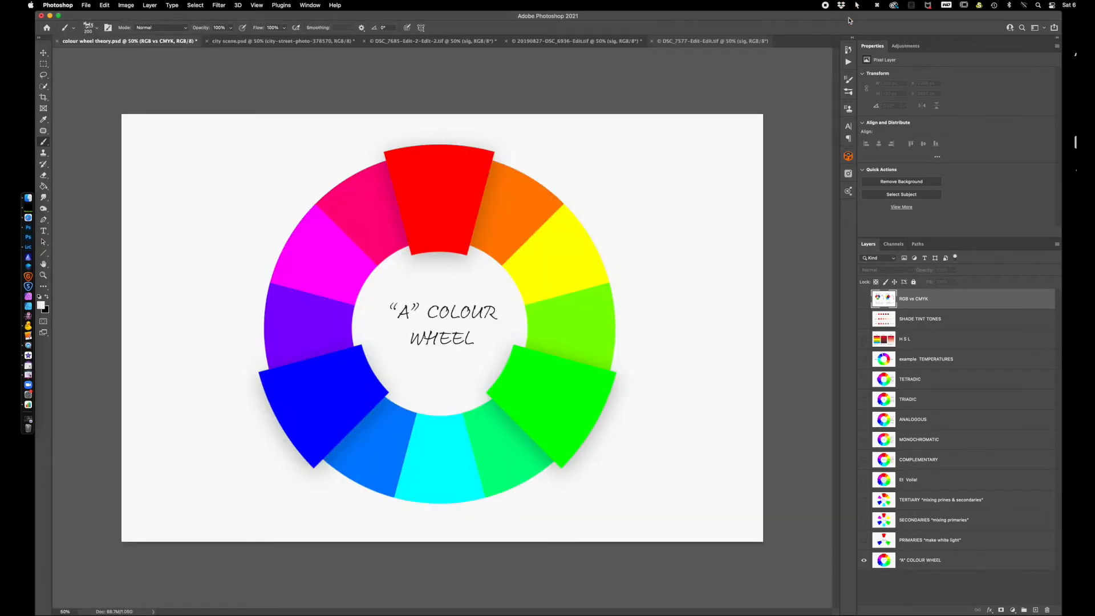
left_click(864, 541)
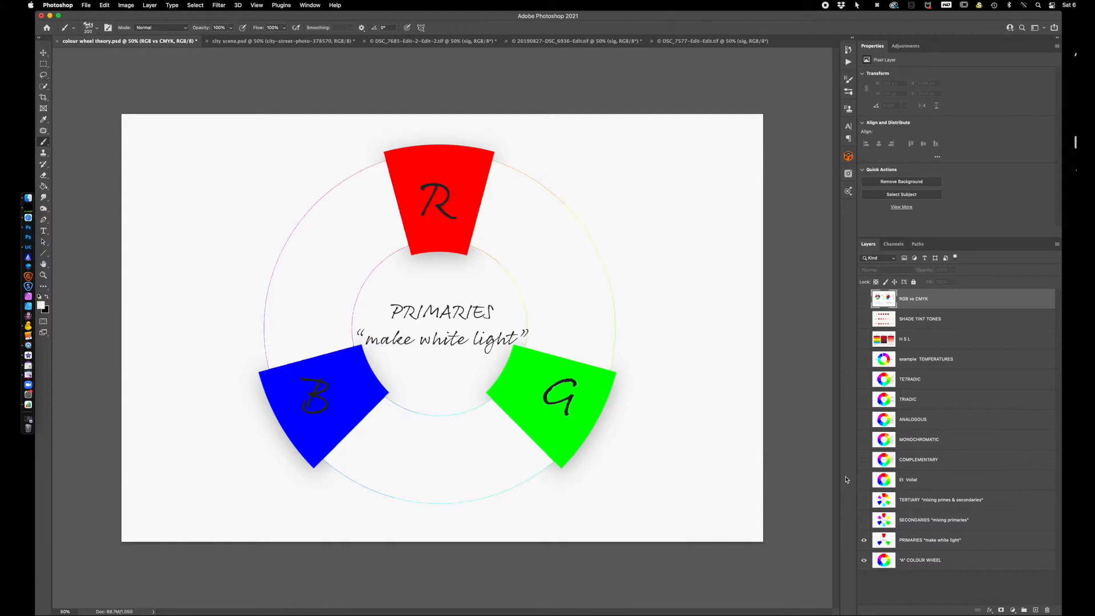
left_click(864, 521)
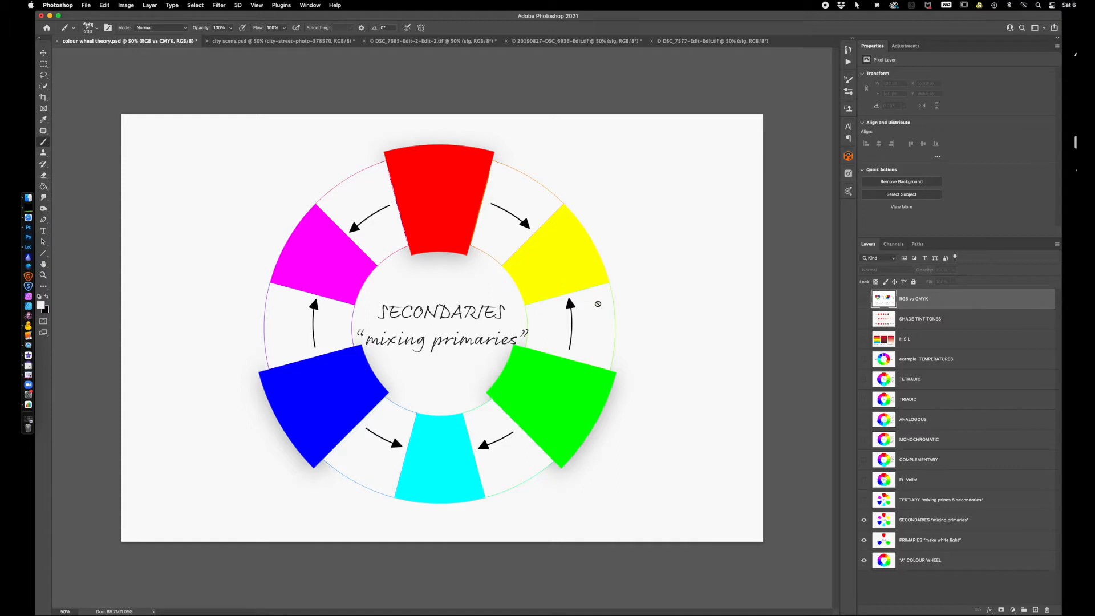
left_click(864, 501)
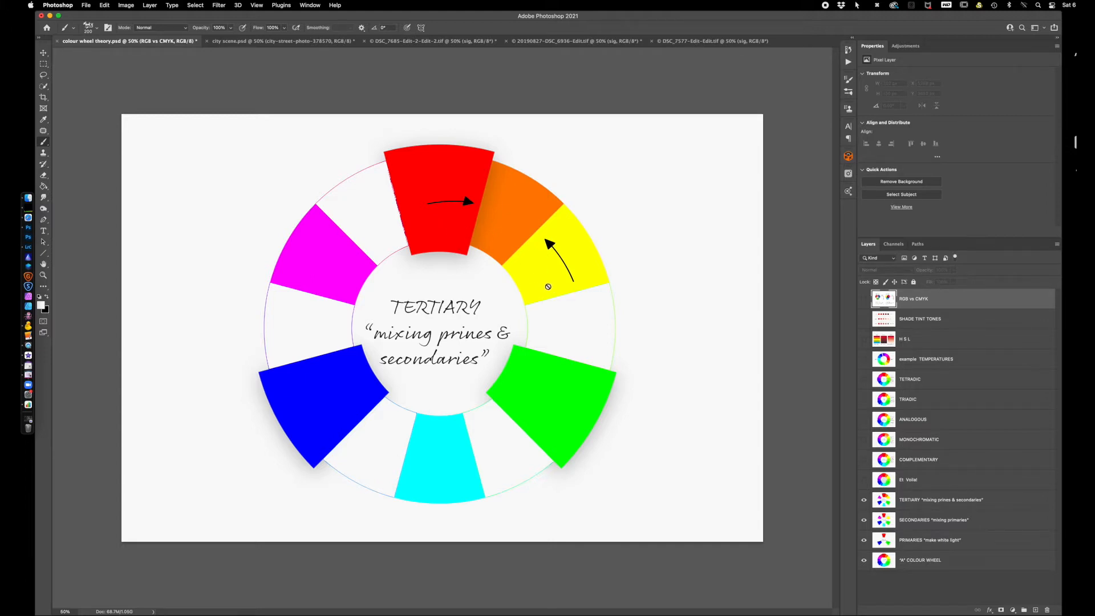
left_click(864, 480)
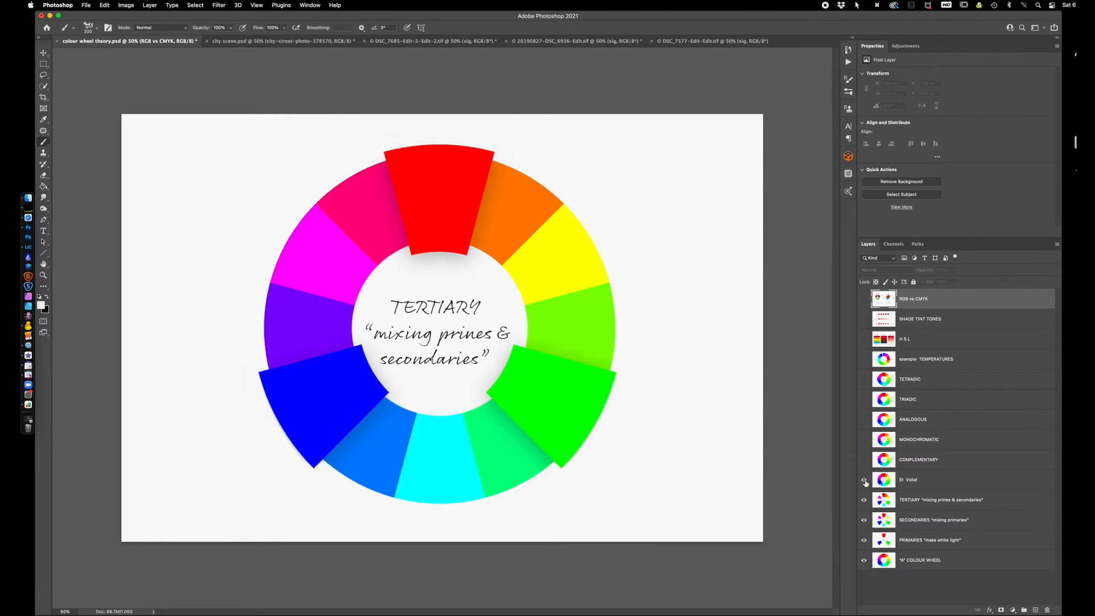
- Show the colour harmony layers COMPLEMENTARY, MONOCHROMATIC, ANALOGOUS, TRIADIC and TETRADIC one after another
left_click(864, 459)
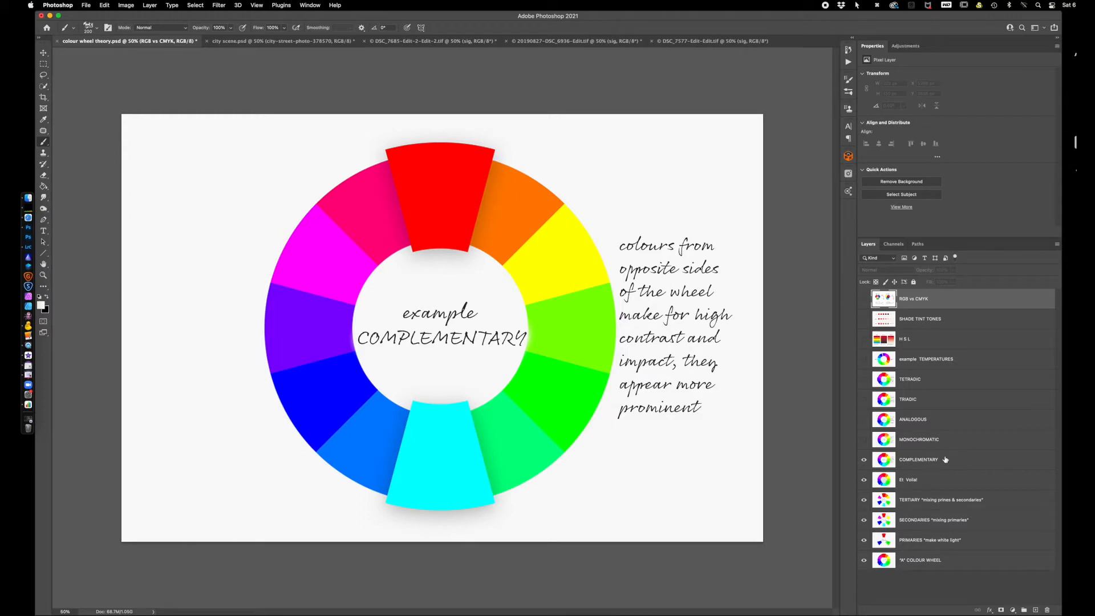
left_click(864, 440)
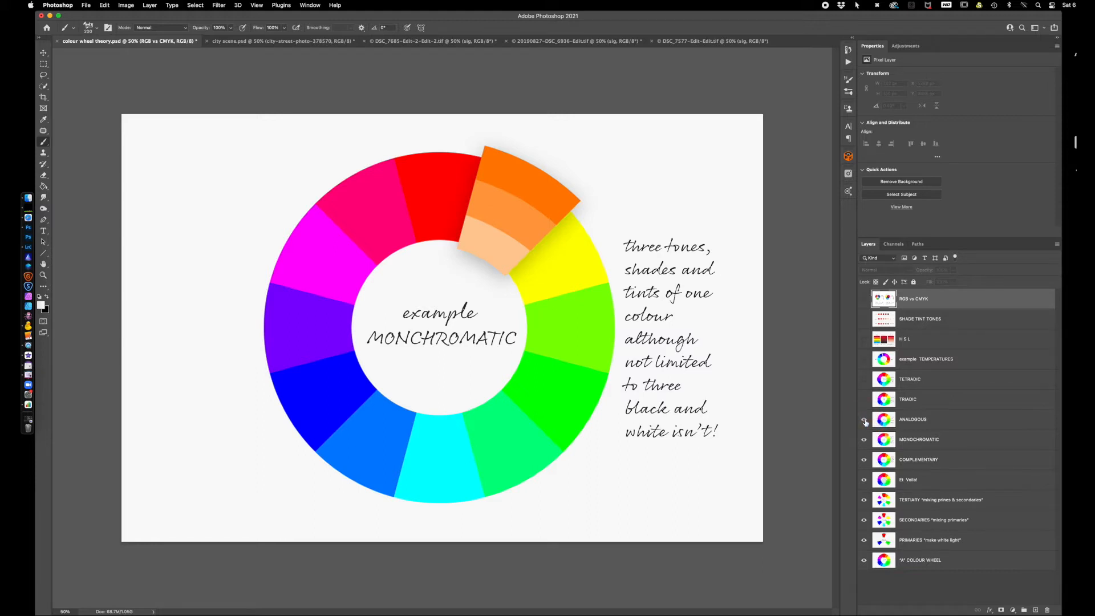
left_click(864, 420)
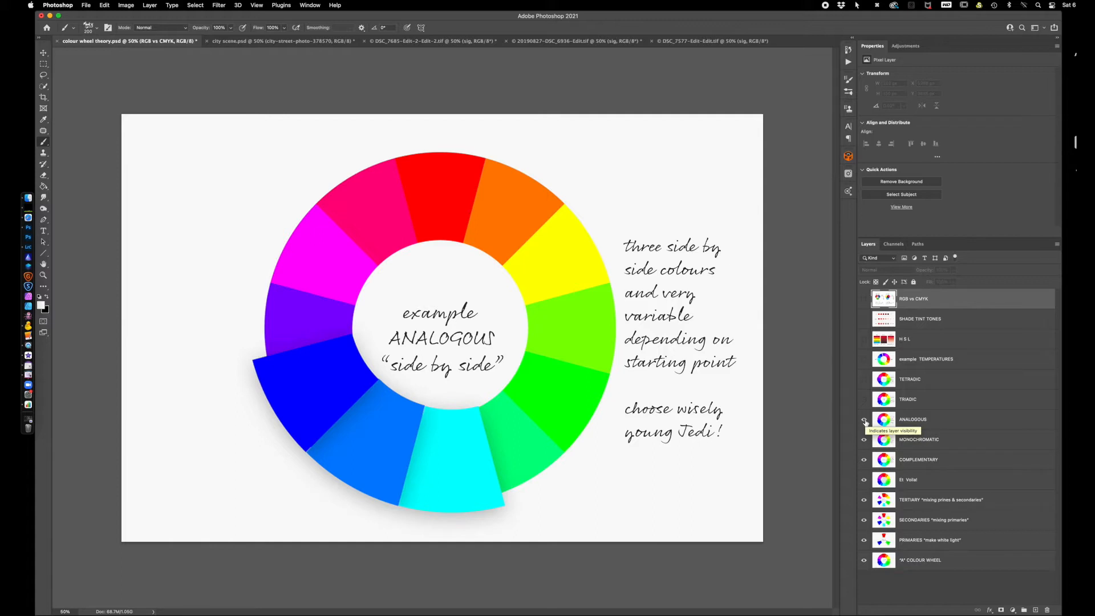
left_click(863, 399)
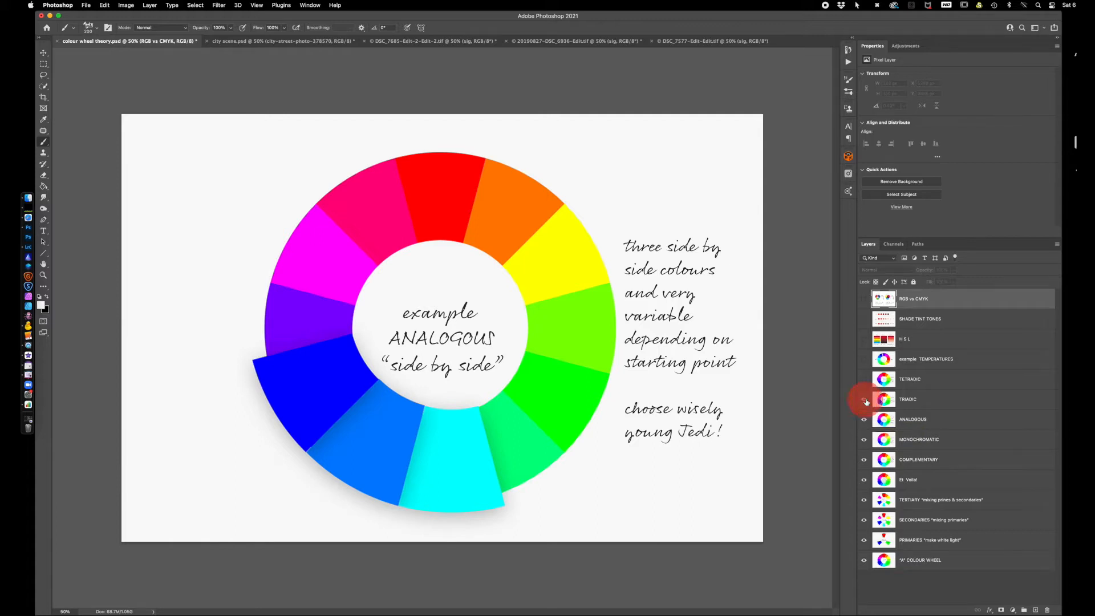
left_click(938, 403)
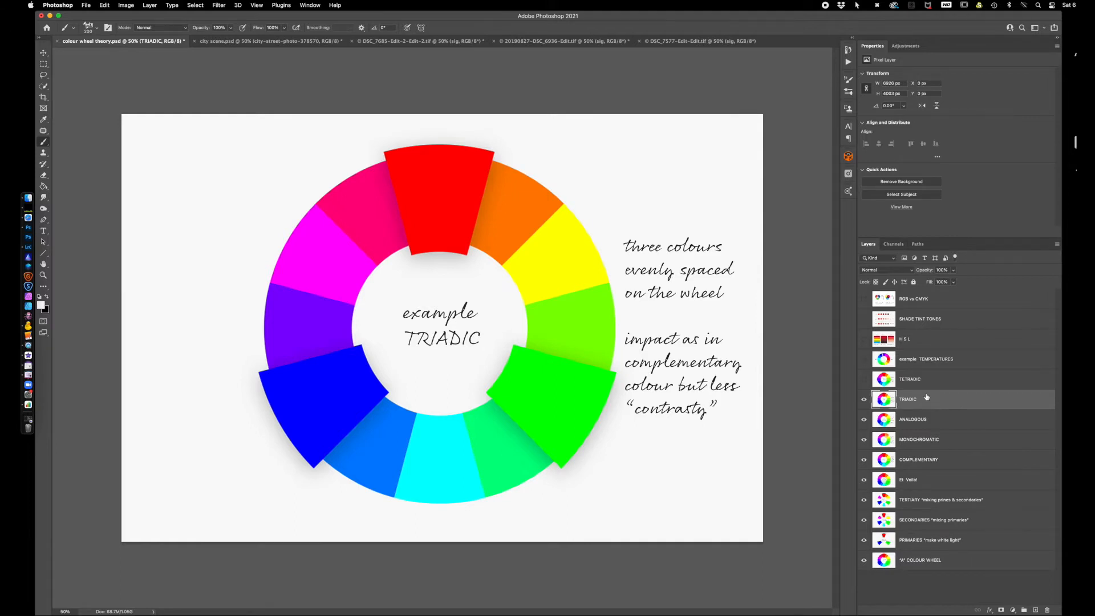
left_click(864, 379)
left_click(936, 380)
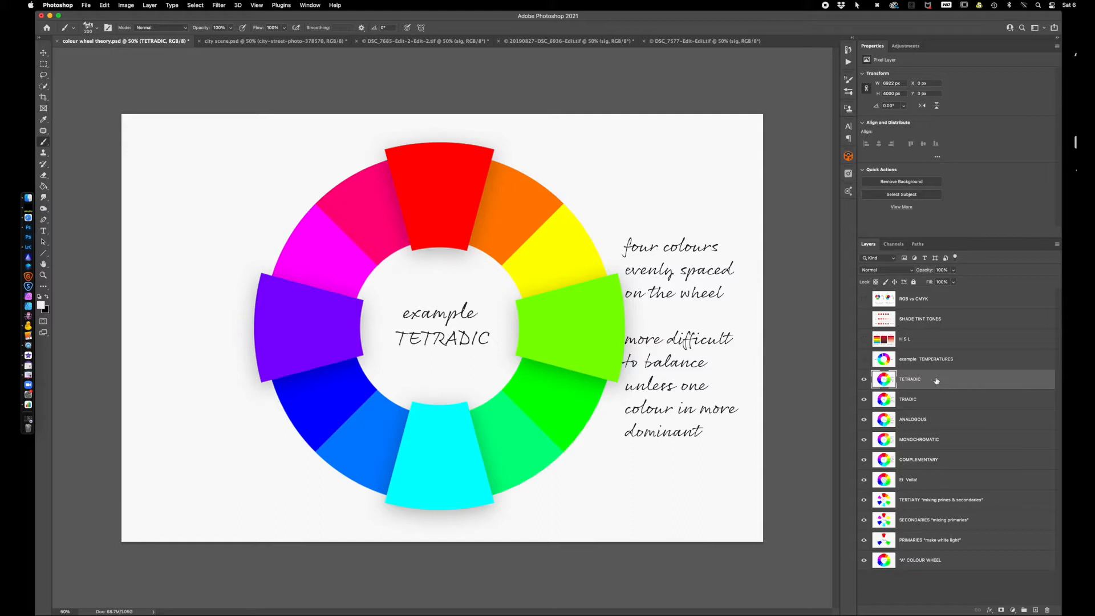
- Show the example TEMPERATURES, H S L, SHADE TINT TONES and RGB vs CMYK layers one after another
left_click(864, 359)
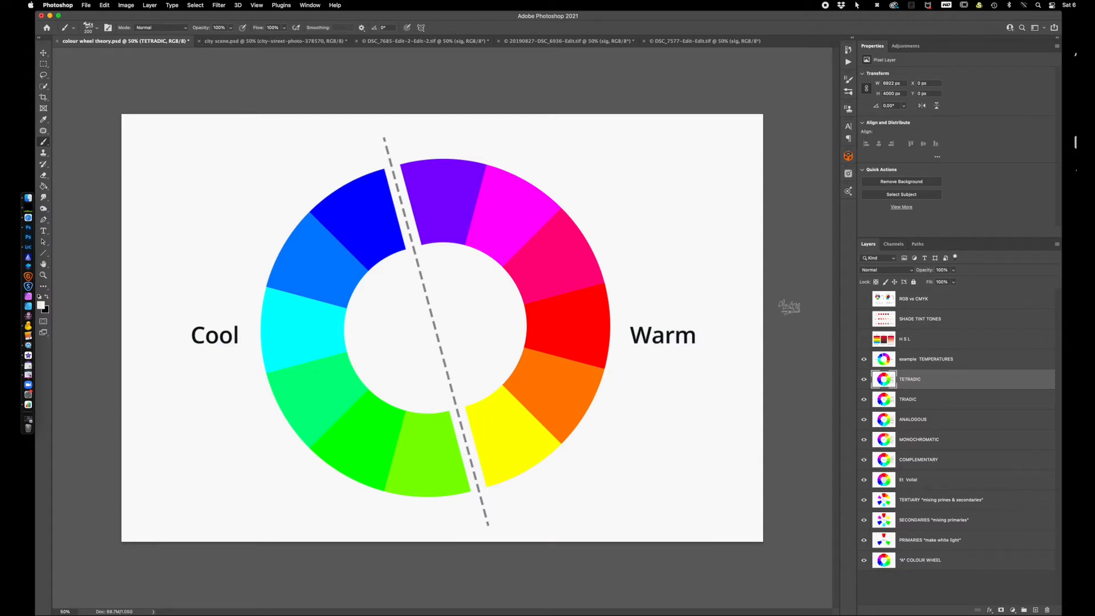
left_click(864, 339)
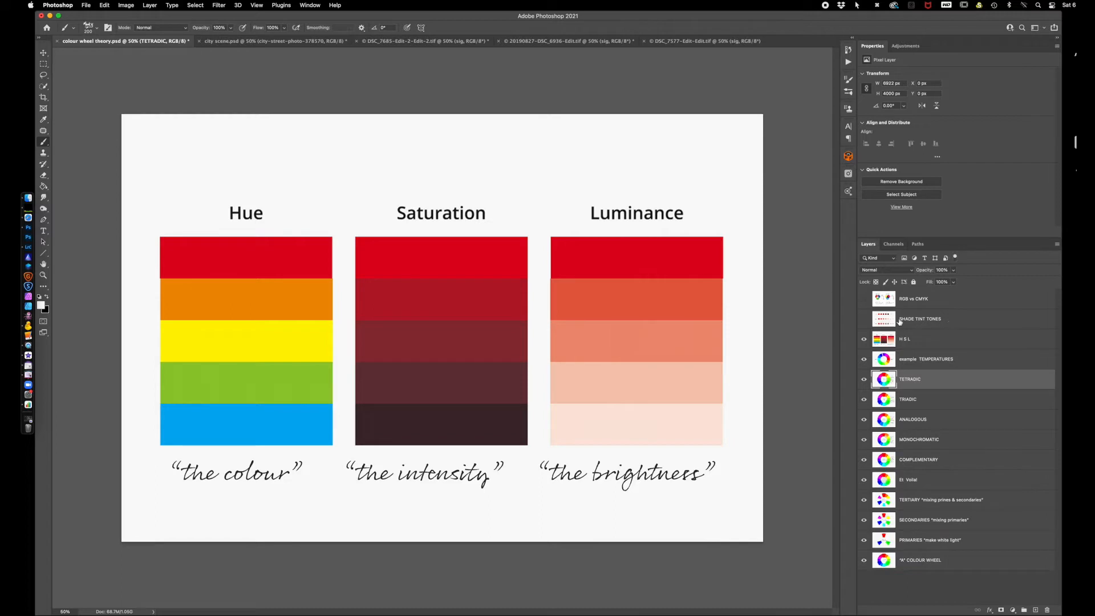
left_click(864, 320)
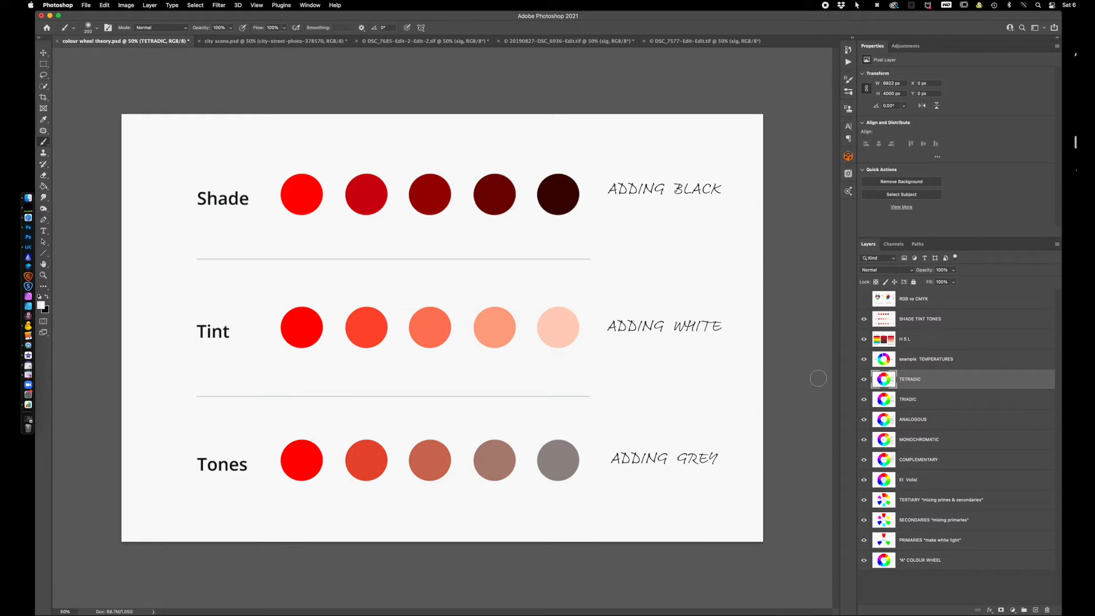
left_click(951, 303)
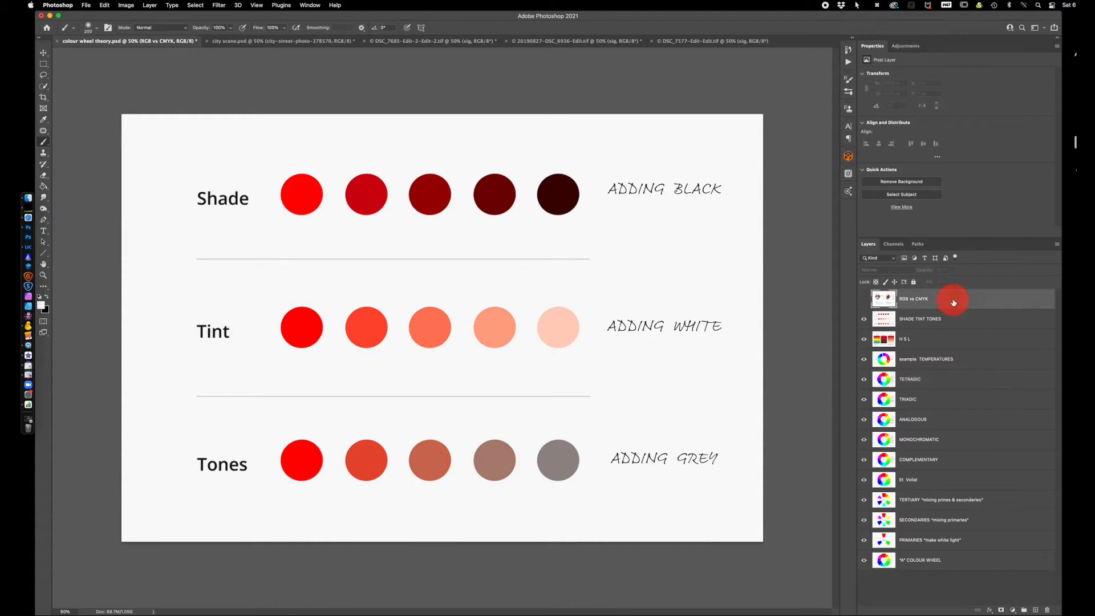
left_click(864, 300)
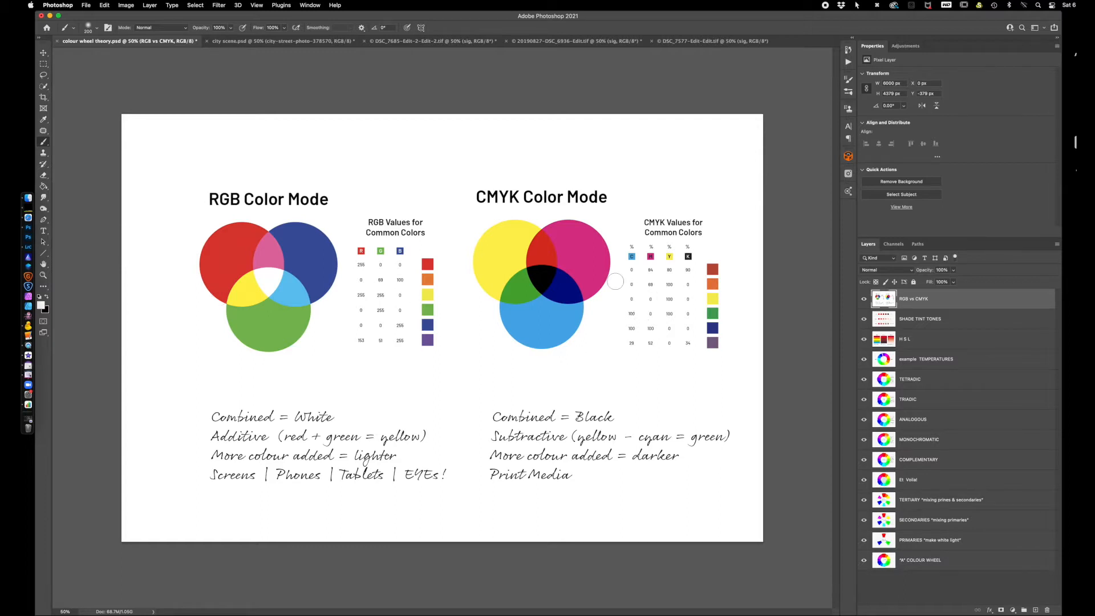
- Go to the city scene.psd document and browse the Pexels stock photos for "city", closing the results when done
left_click(227, 42)
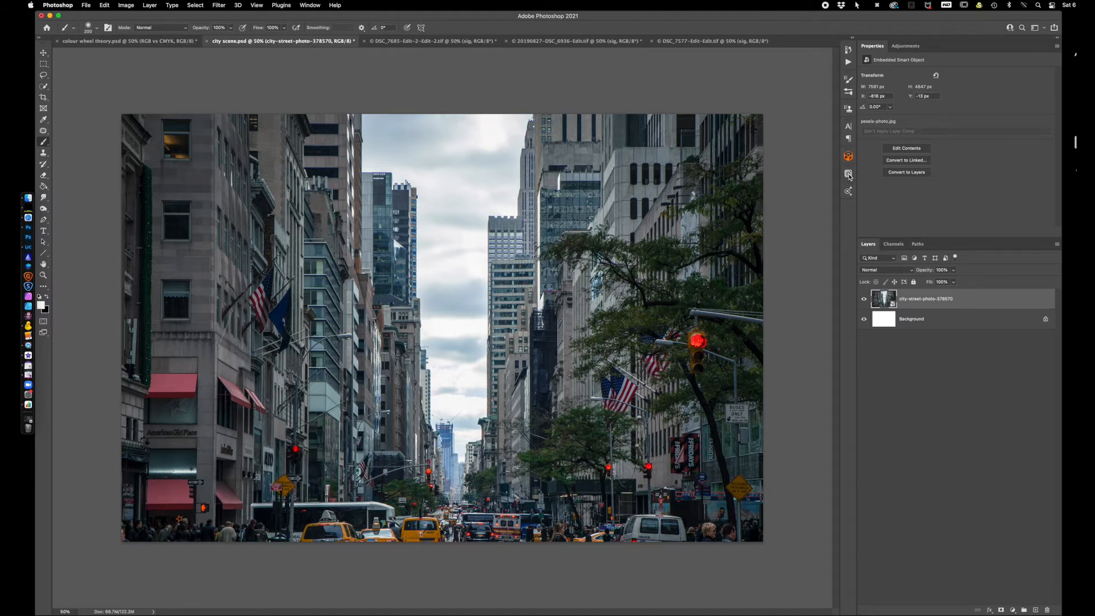
left_click(848, 175)
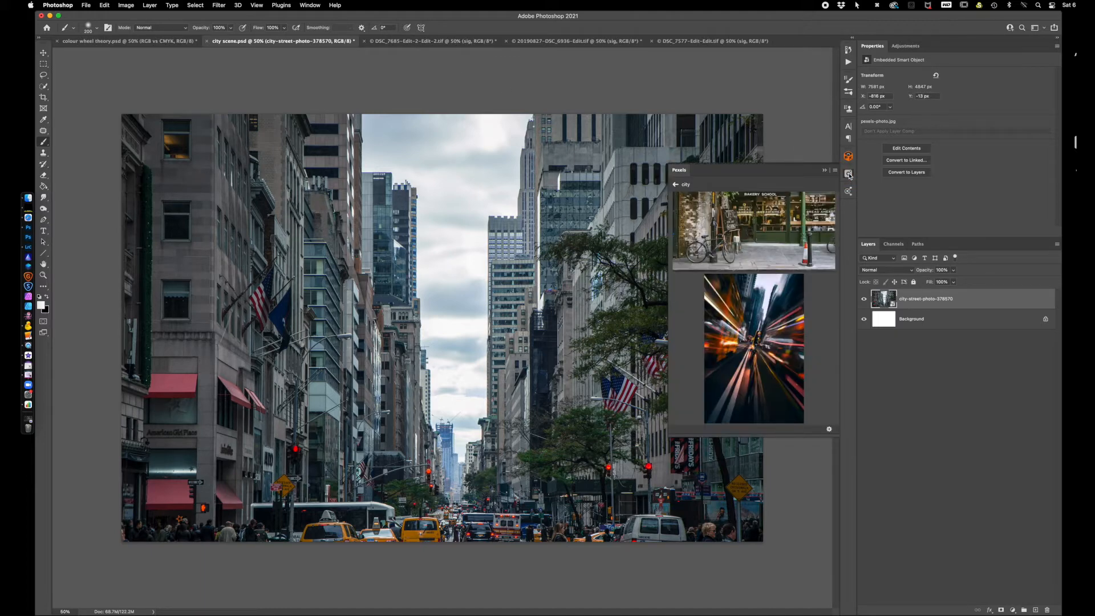
scroll(736, 293, "down", 5)
scroll(737, 293, "down", 10)
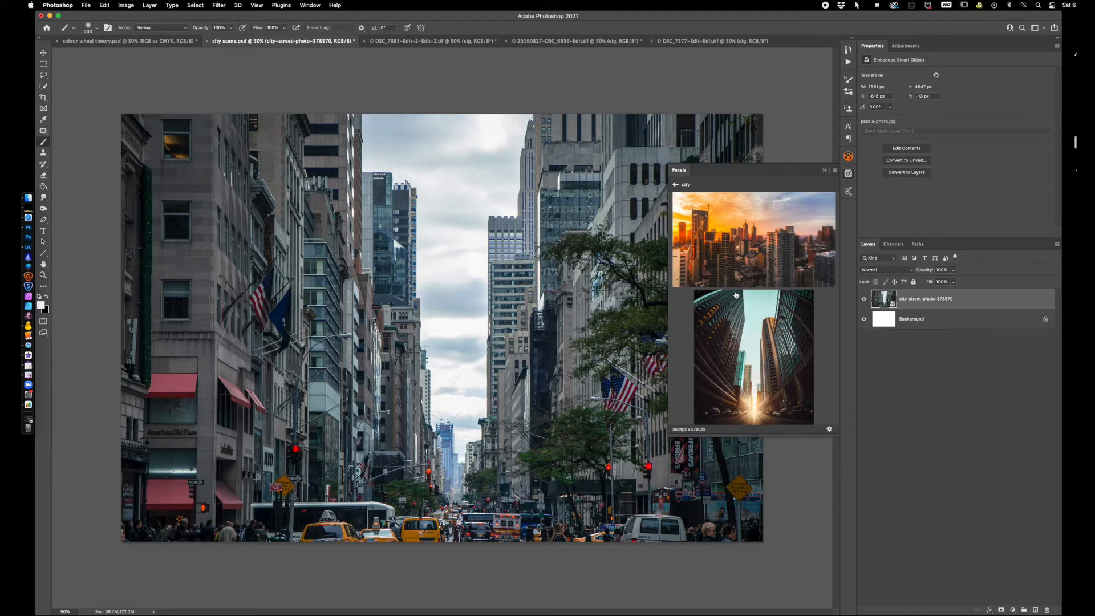
left_click(824, 171)
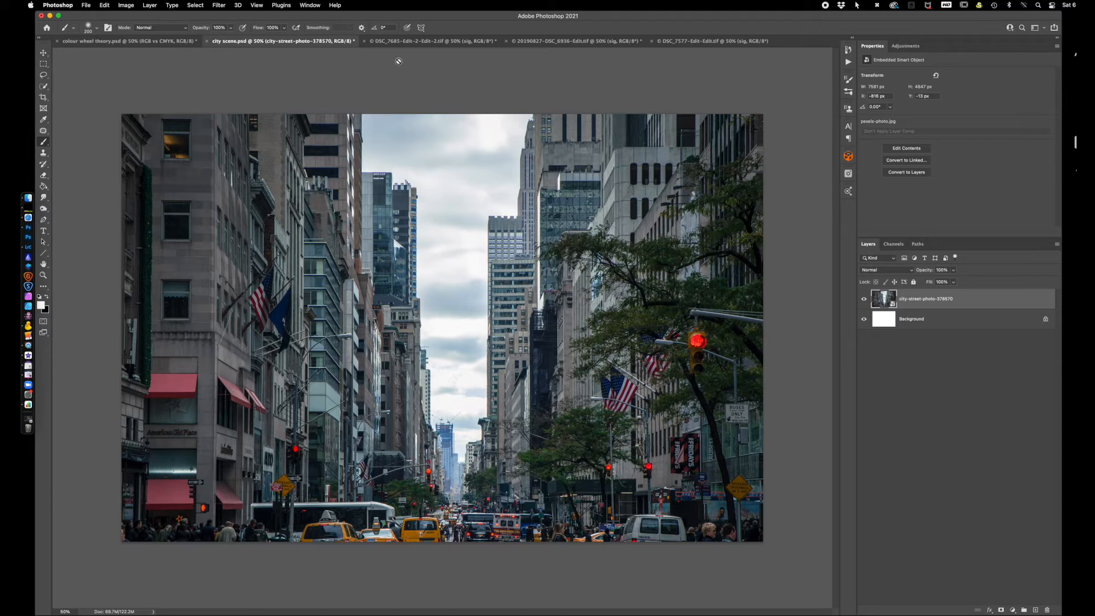
- Review the light bulb, lighthouse and library staircase photo documents in turn and return to city scene.psd
left_click(418, 43)
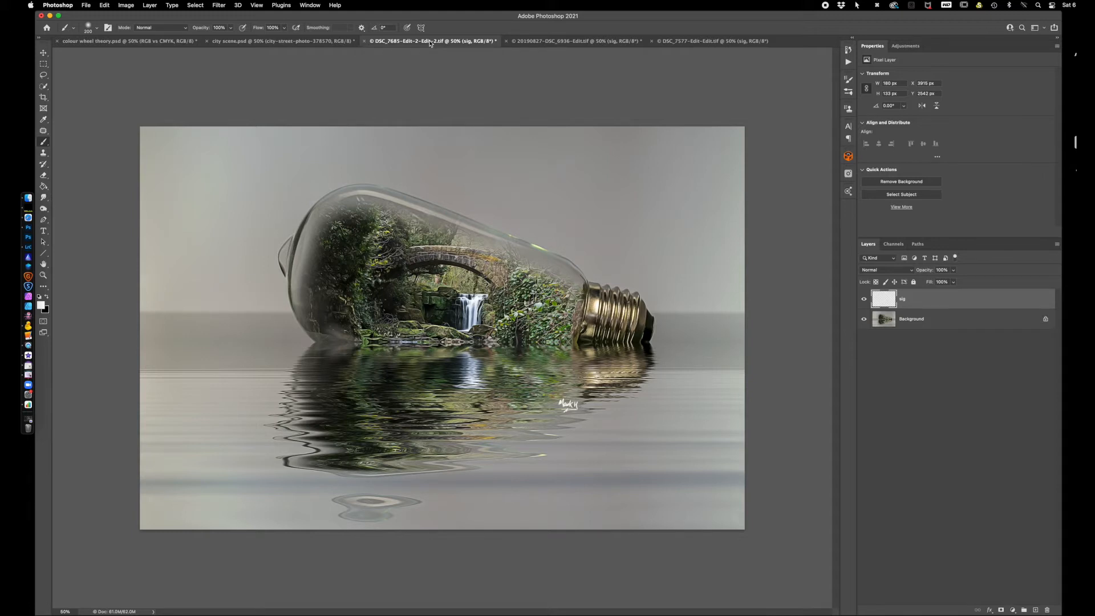
left_click(542, 44)
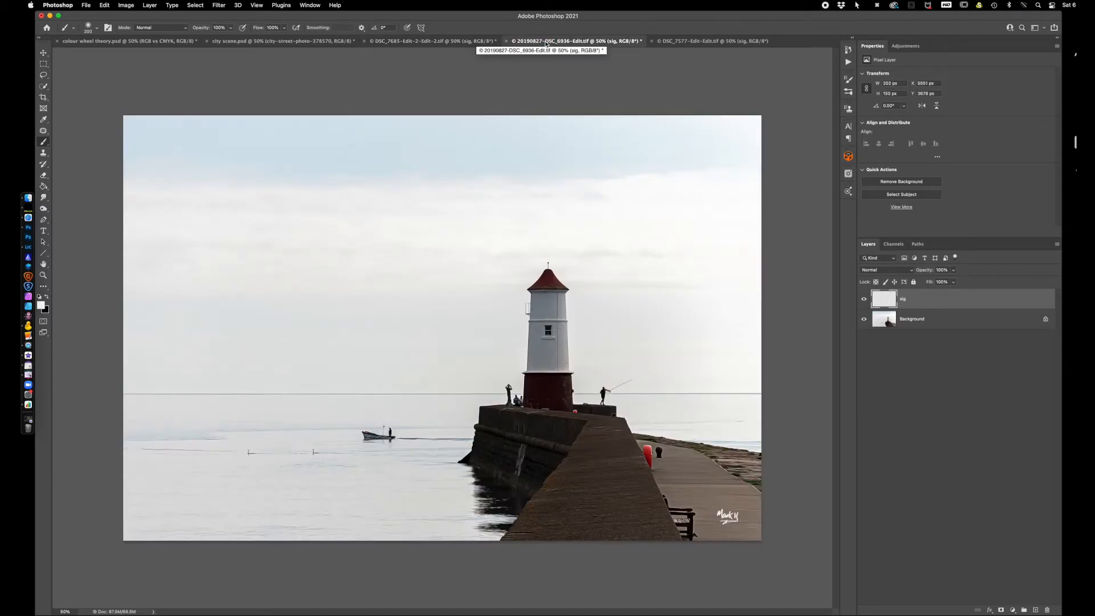
left_click(710, 41)
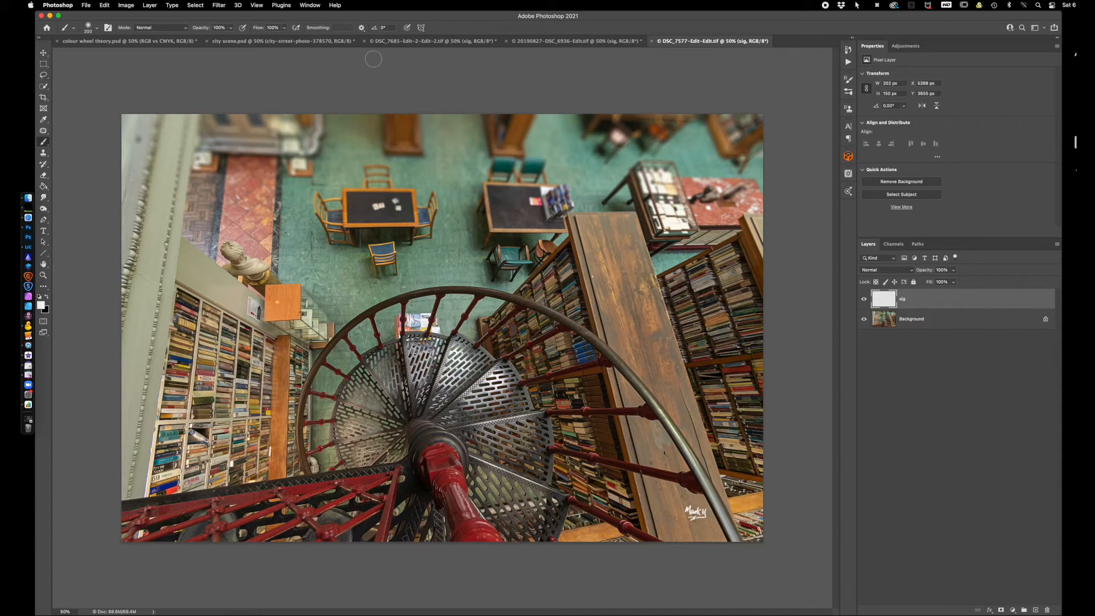
left_click(258, 41)
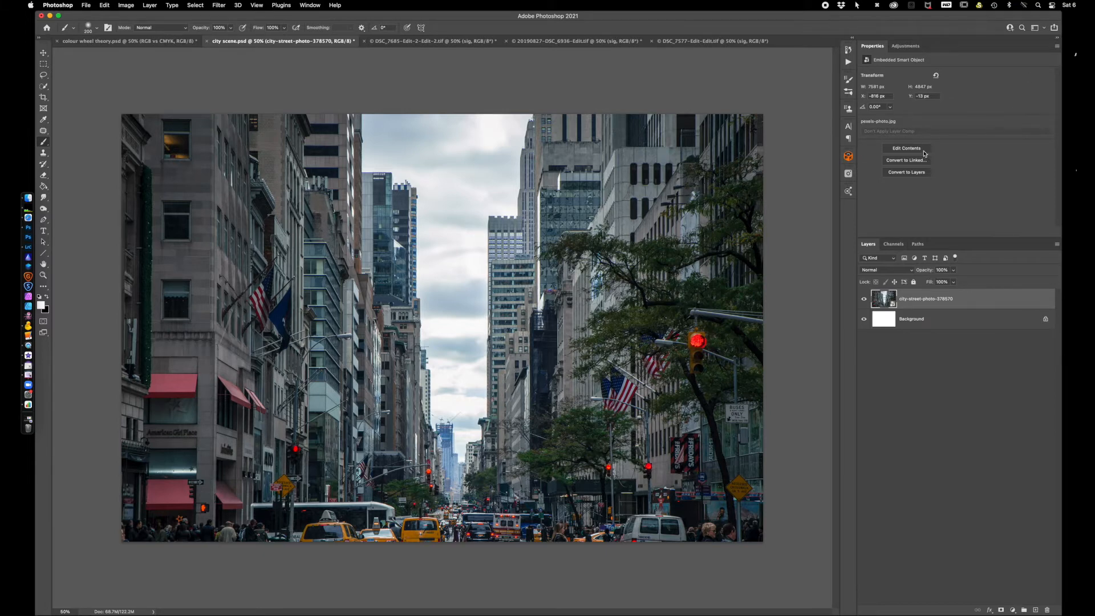
- Display the Color controls in the workspace and look through the accompanying Swatches, Gradients and Patterns collections
left_click(309, 5)
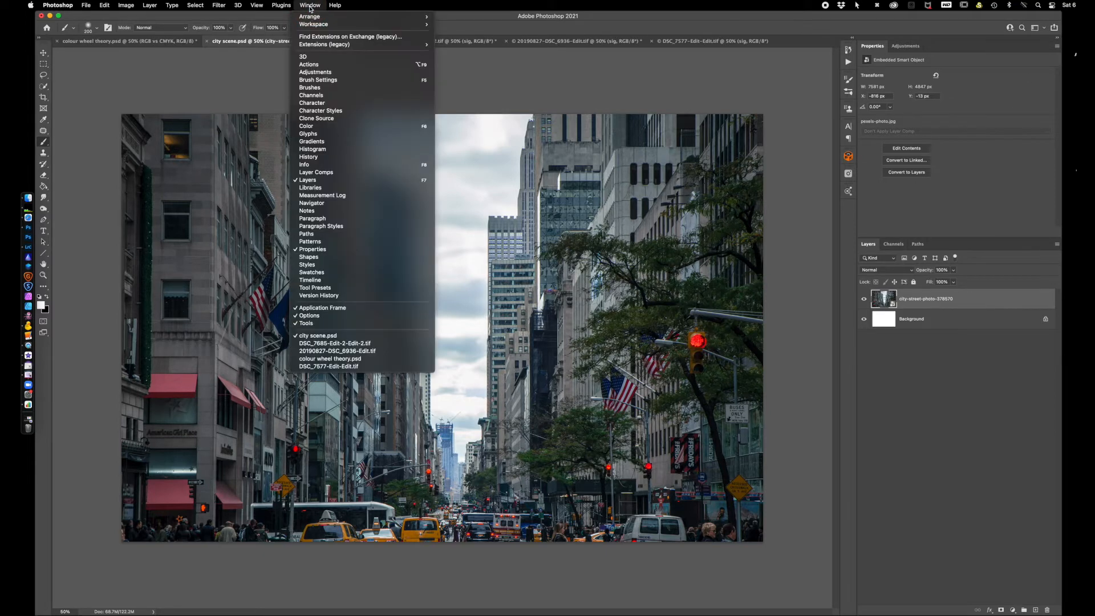
left_click(325, 126)
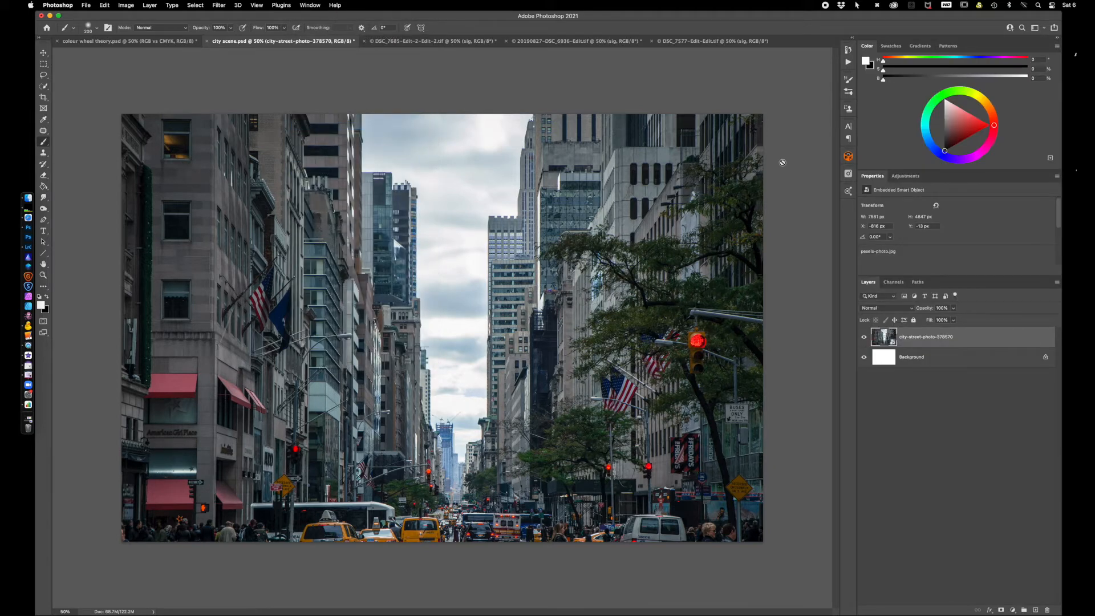
left_click(893, 46)
left_click(919, 46)
left_click(948, 46)
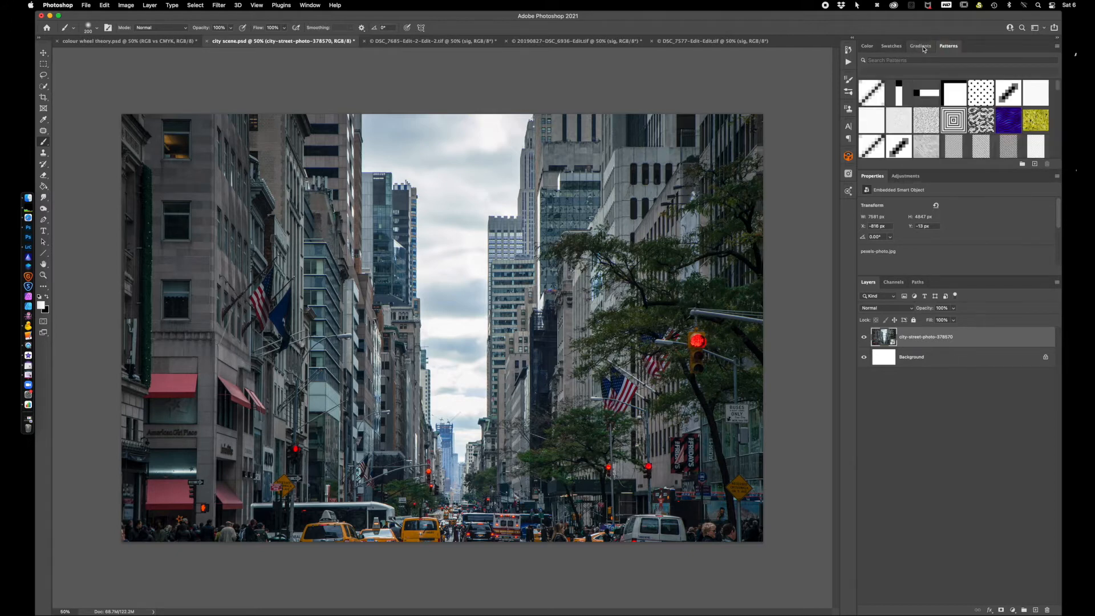
left_click(921, 47)
left_click(892, 46)
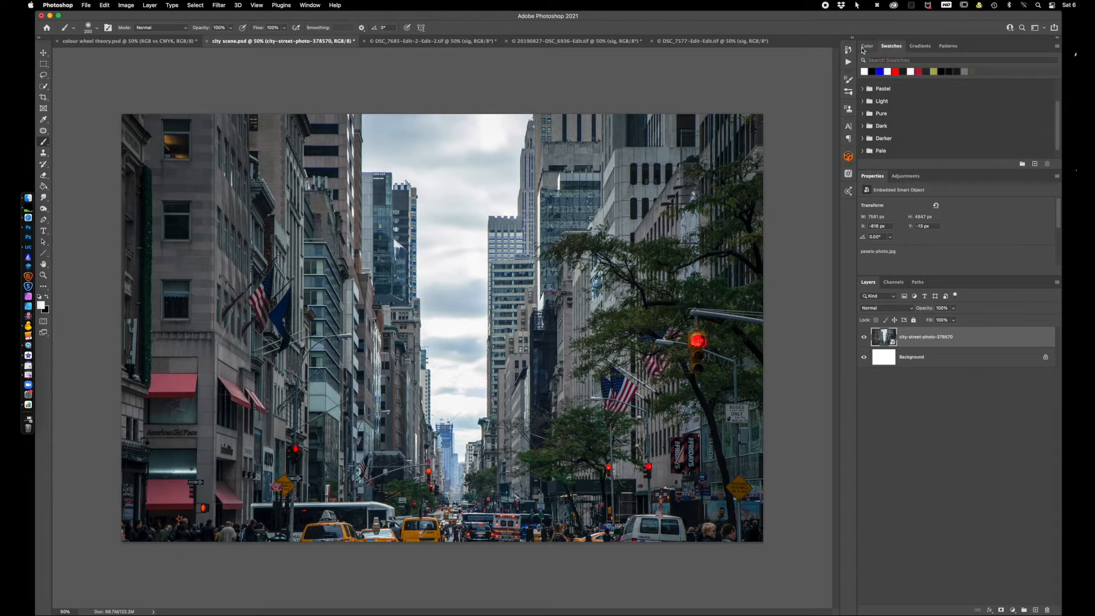
- Return to the color wheel and shift the hue to a teal green of about 162°
left_click(865, 46)
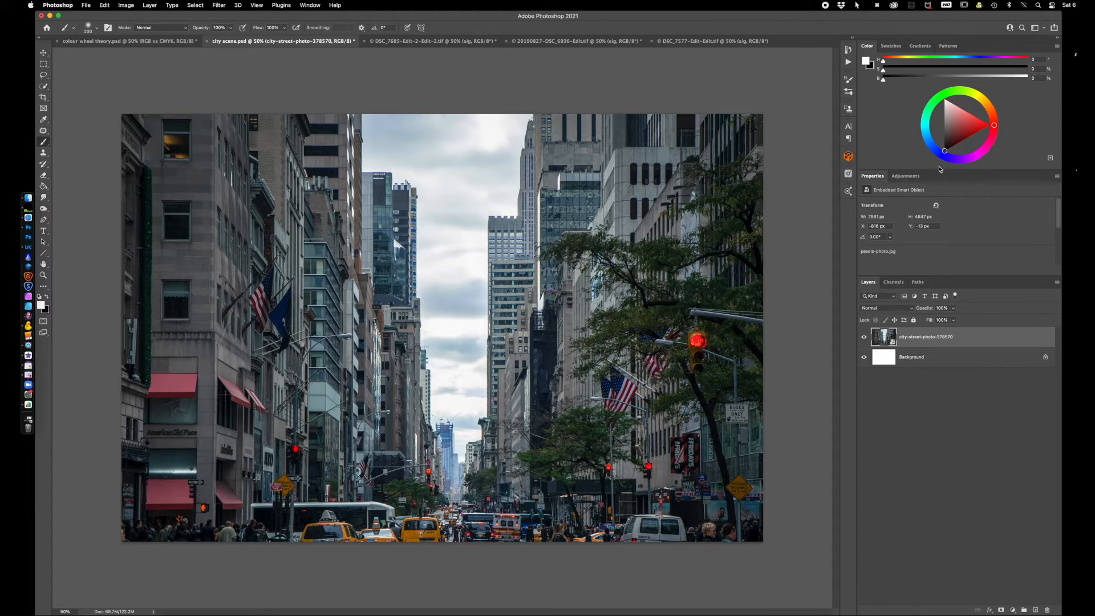
mouse_move(945, 154)
left_mouse_down()
mouse_move(925, 121)
mouse_move(947, 91)
mouse_move(979, 102)
left_mouse_up()
mouse_move(903, 62)
left_mouse_down()
mouse_move(1005, 63)
mouse_move(897, 62)
mouse_move(982, 63)
mouse_move(947, 64)
left_mouse_up()
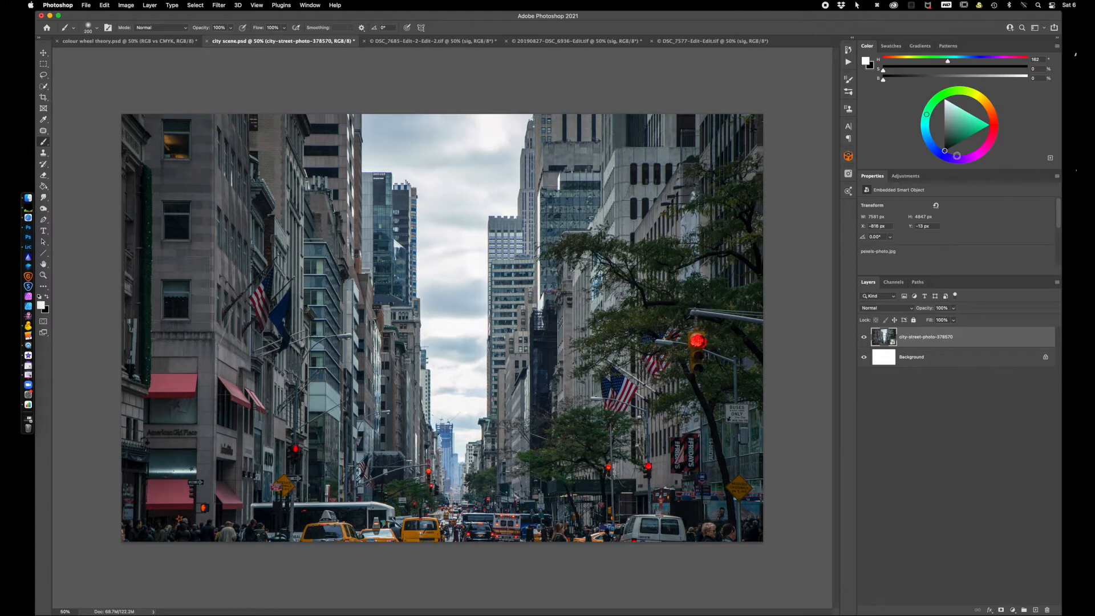
- Set the background color on the color wheel to a muted red of hue 1°, saturation 48% and brightness 58%
left_click(948, 147)
mouse_move(949, 147)
left_mouse_down()
mouse_move(980, 122)
mouse_move(958, 129)
left_mouse_up()
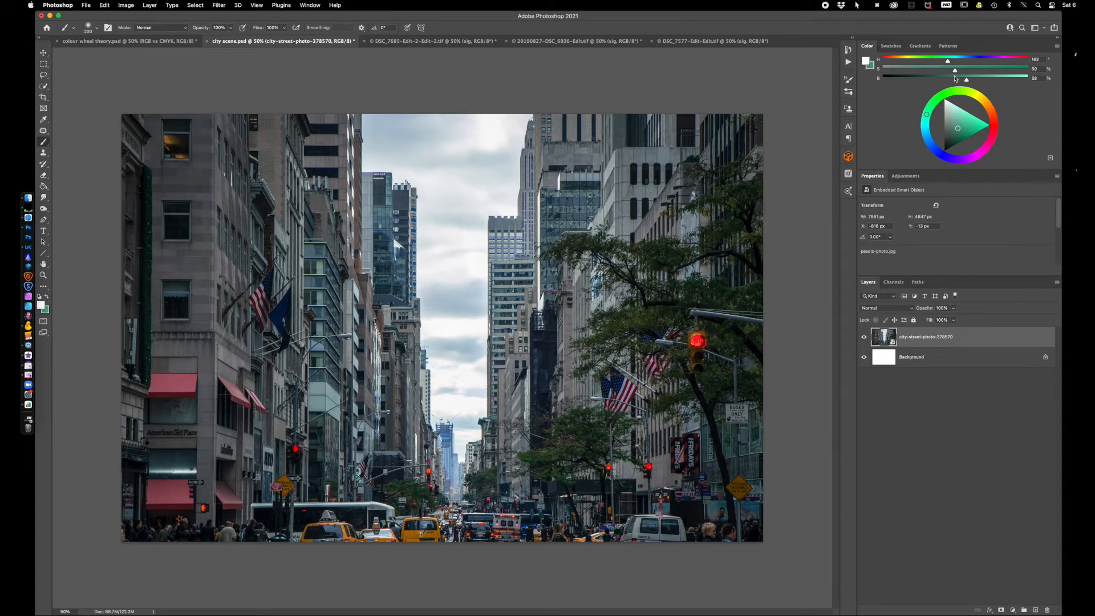
mouse_move(954, 70)
left_mouse_down()
mouse_move(989, 70)
mouse_move(952, 70)
left_mouse_up()
left_click(995, 124)
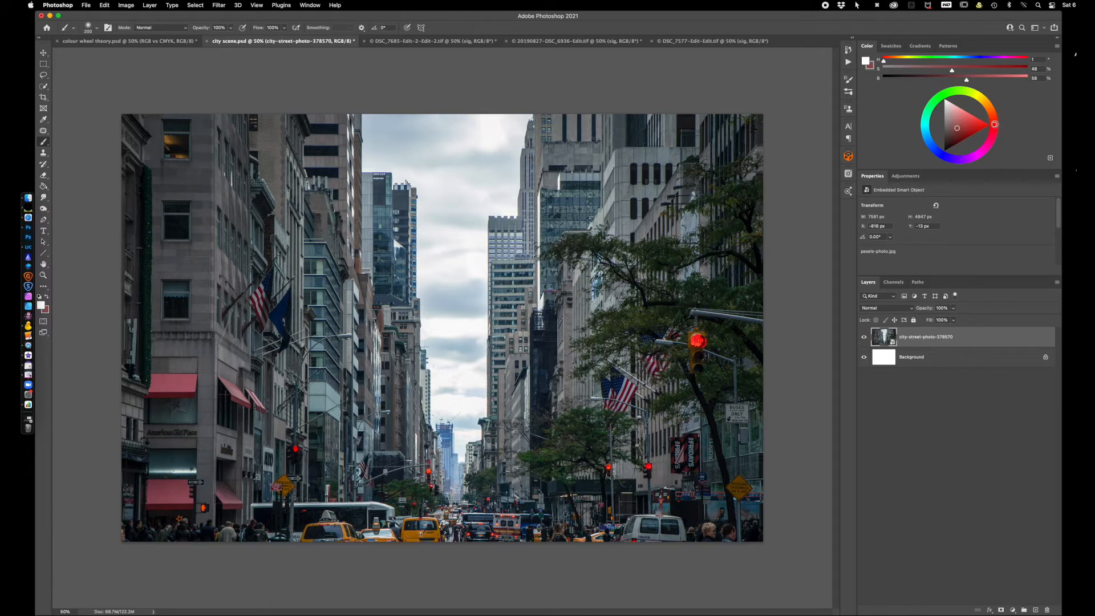
left_click(870, 67)
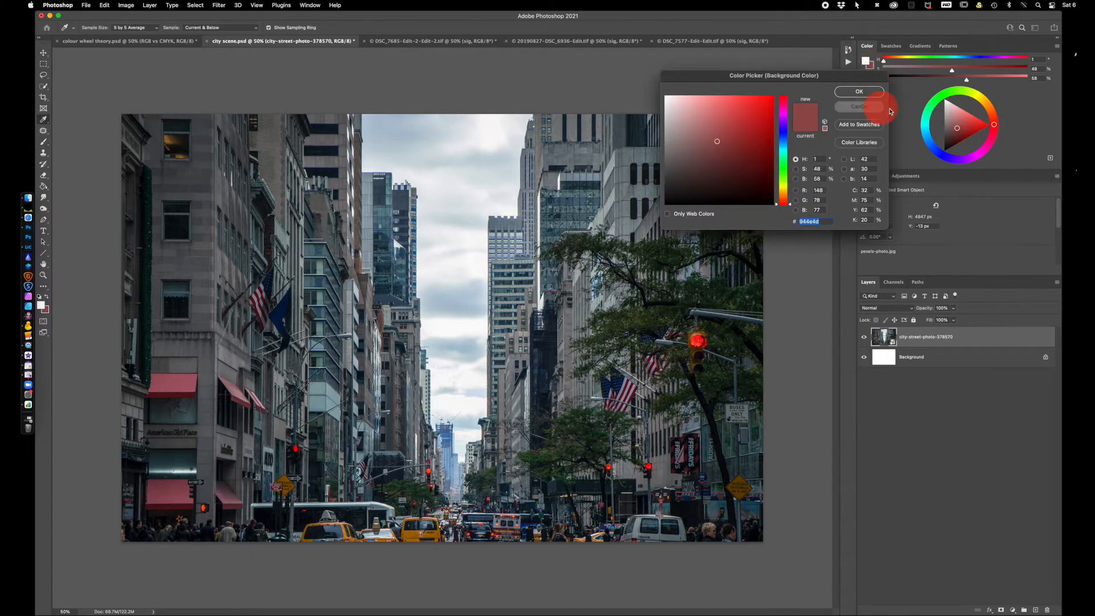
left_click(868, 106)
- Set the foreground color on the color wheel to a green of hue 141° and saturation 78%
left_click(865, 61)
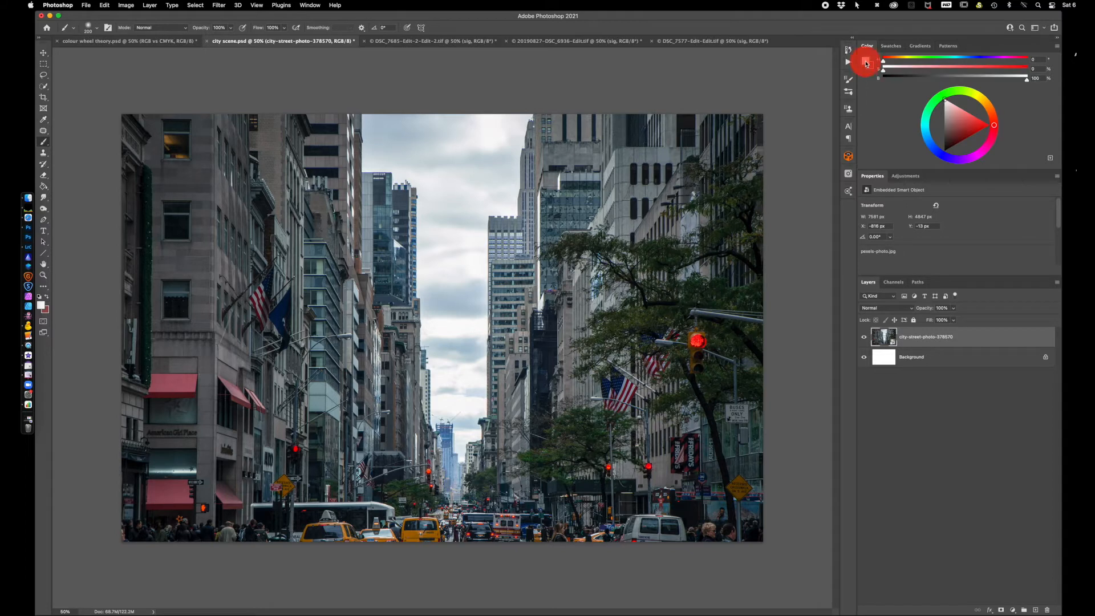
left_click(933, 103)
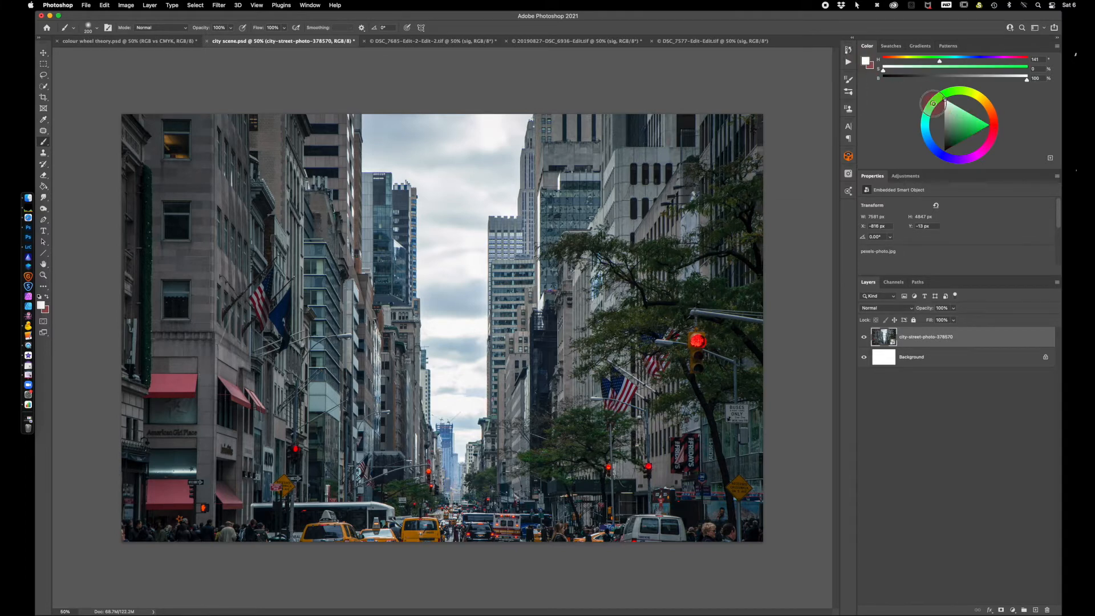
left_click(966, 130)
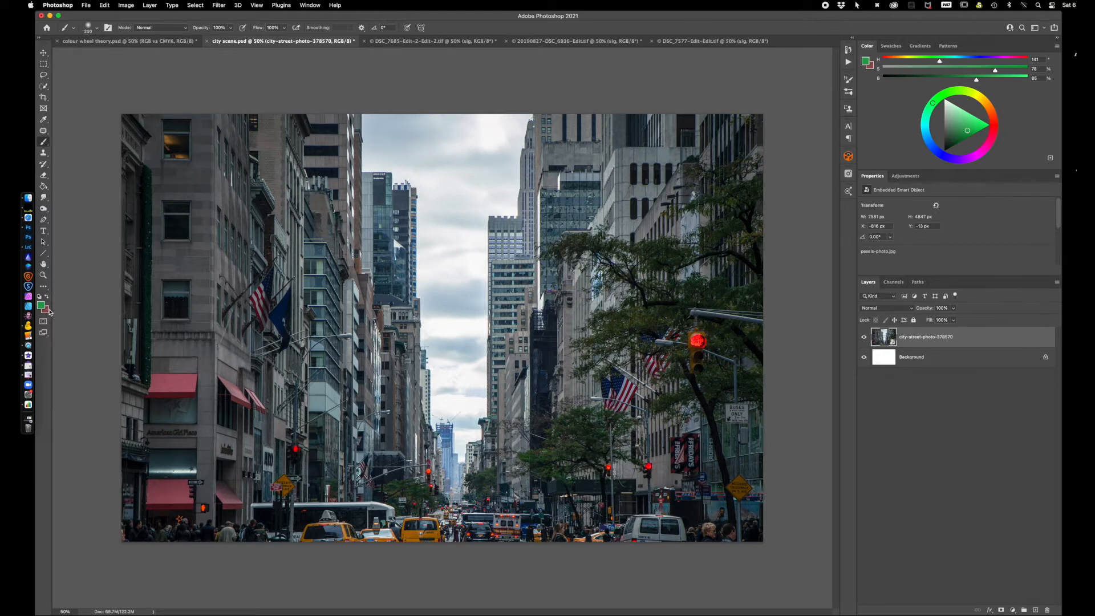
- Reset the colors to default black and white and swap them so white is the foreground
key("d")
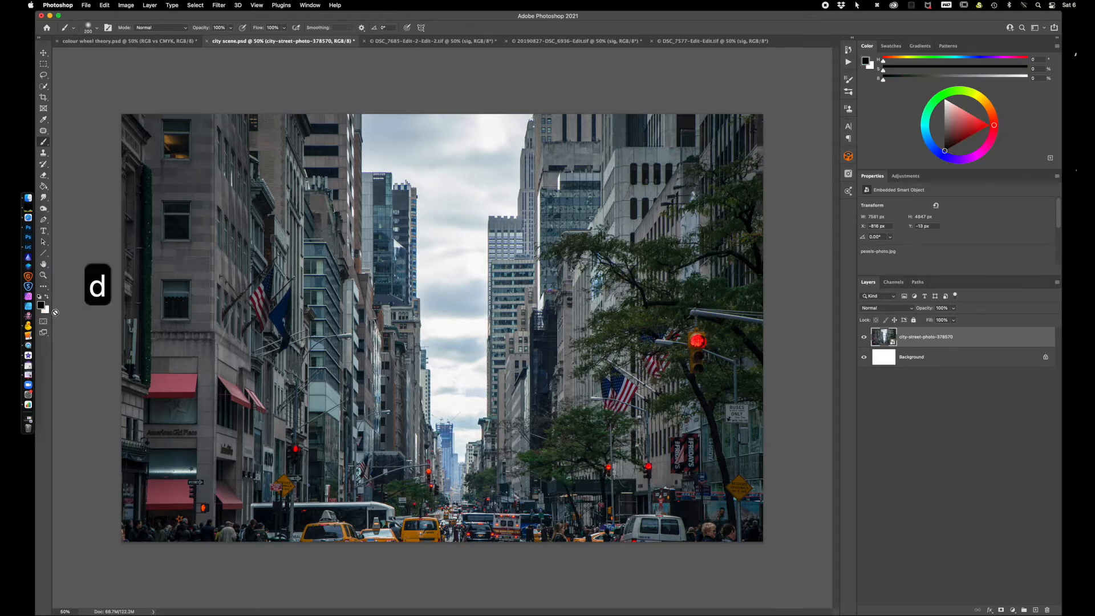
key("x")
key("x")
key("x")
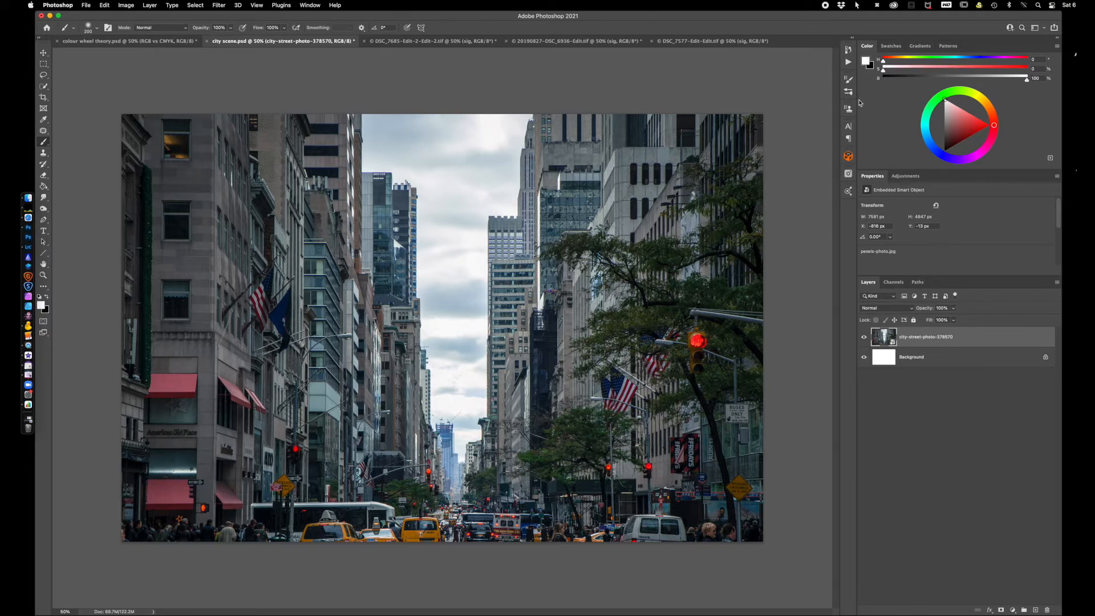
- Preview the RGB Sliders version of the color controls and return to the Color Wheel
left_click(1057, 46)
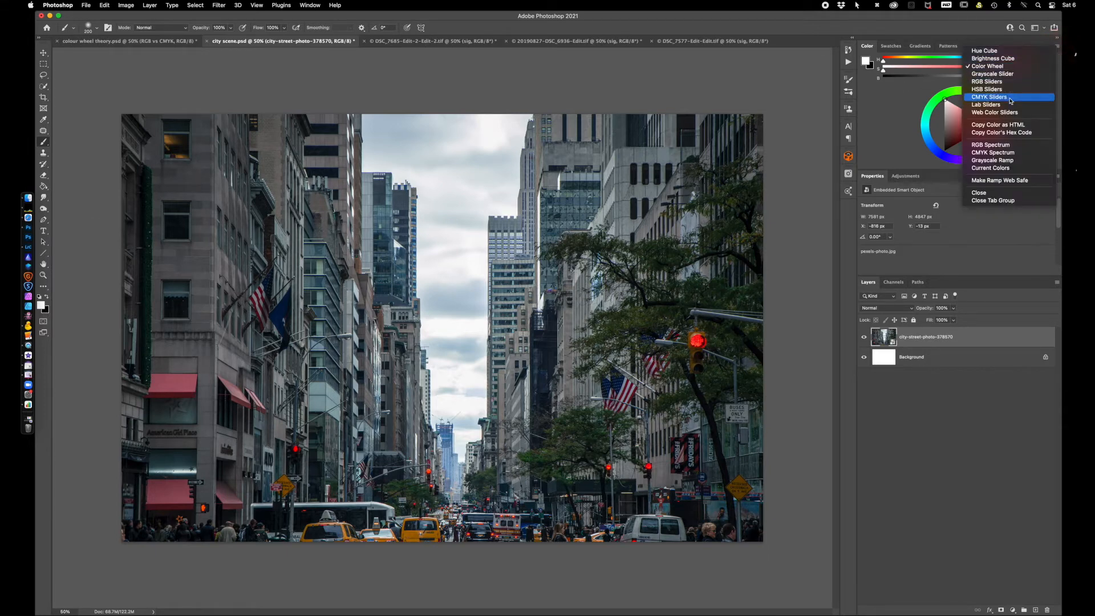
left_click(991, 82)
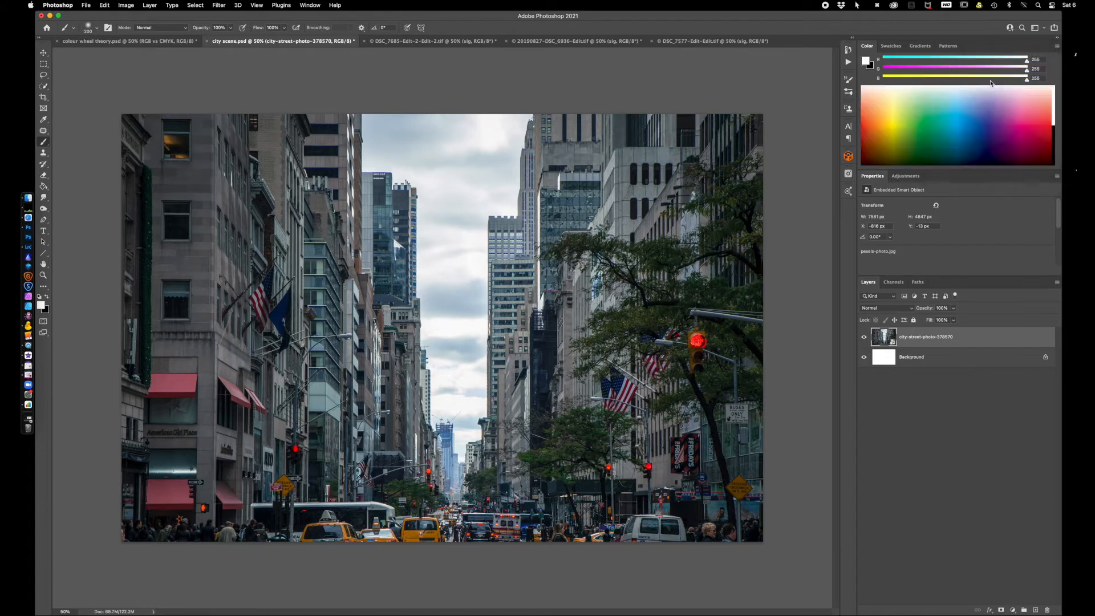
left_click(1056, 46)
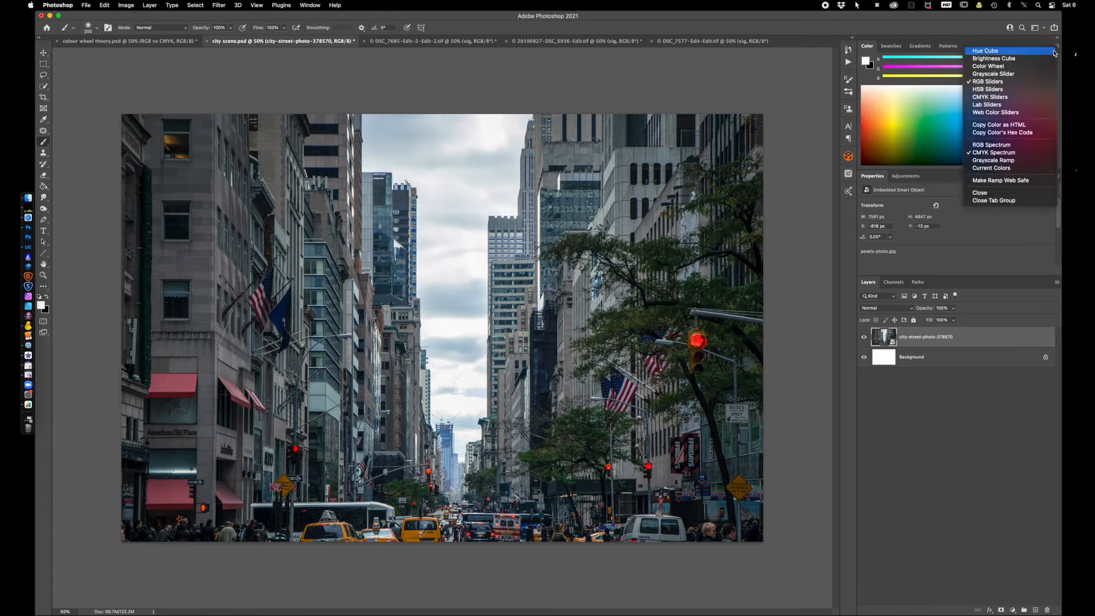
left_click(1003, 67)
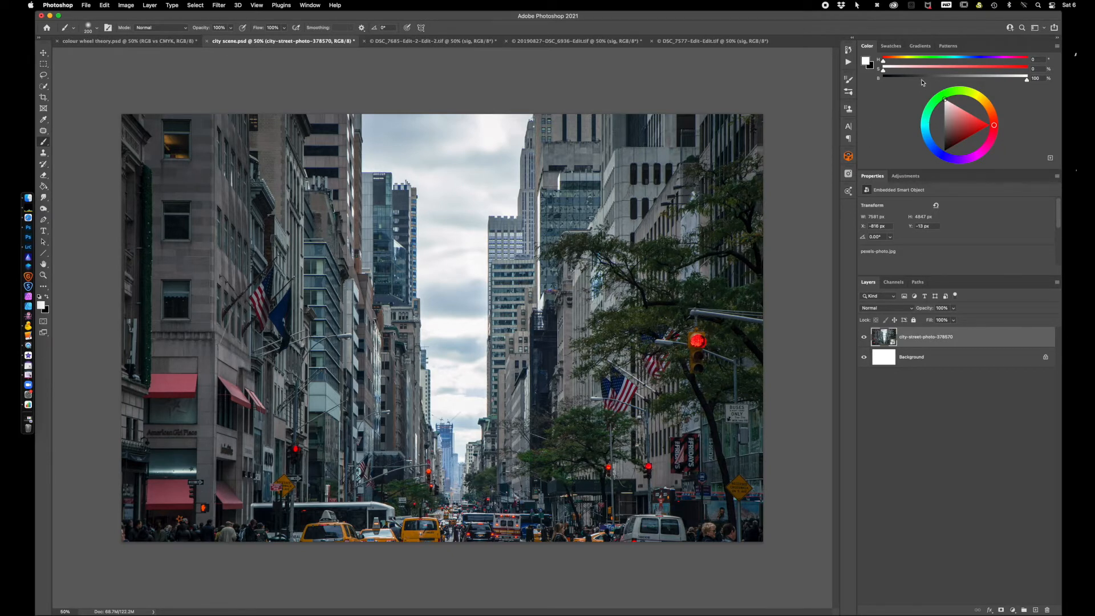
- Set the foreground color to a muted red of hue 0°, saturation 44% and brightness 74%, and glance at the Swatches
left_click(959, 121)
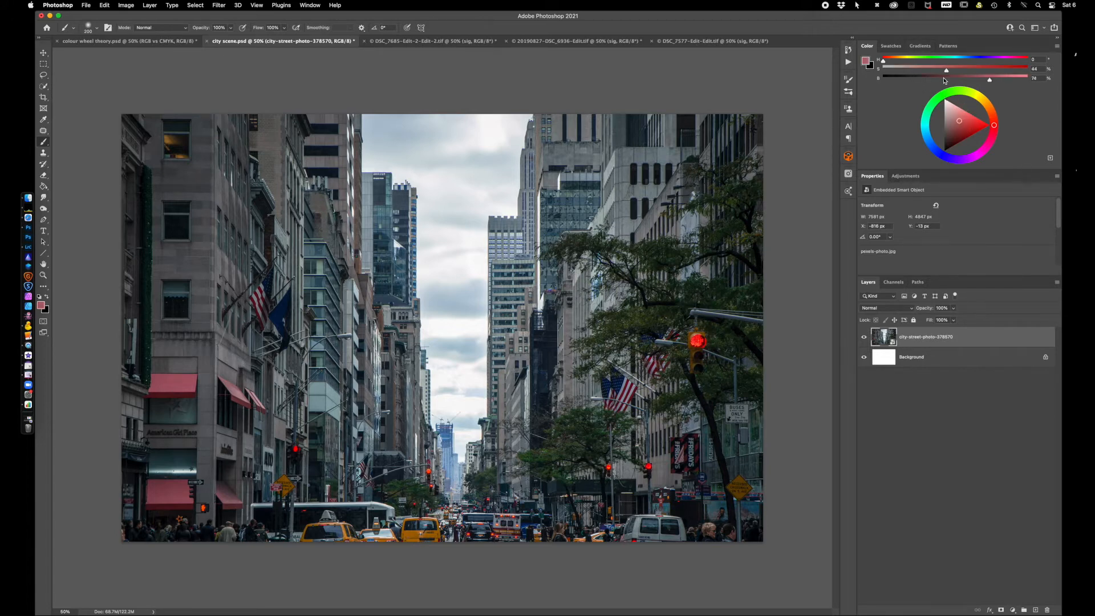
left_click(893, 48)
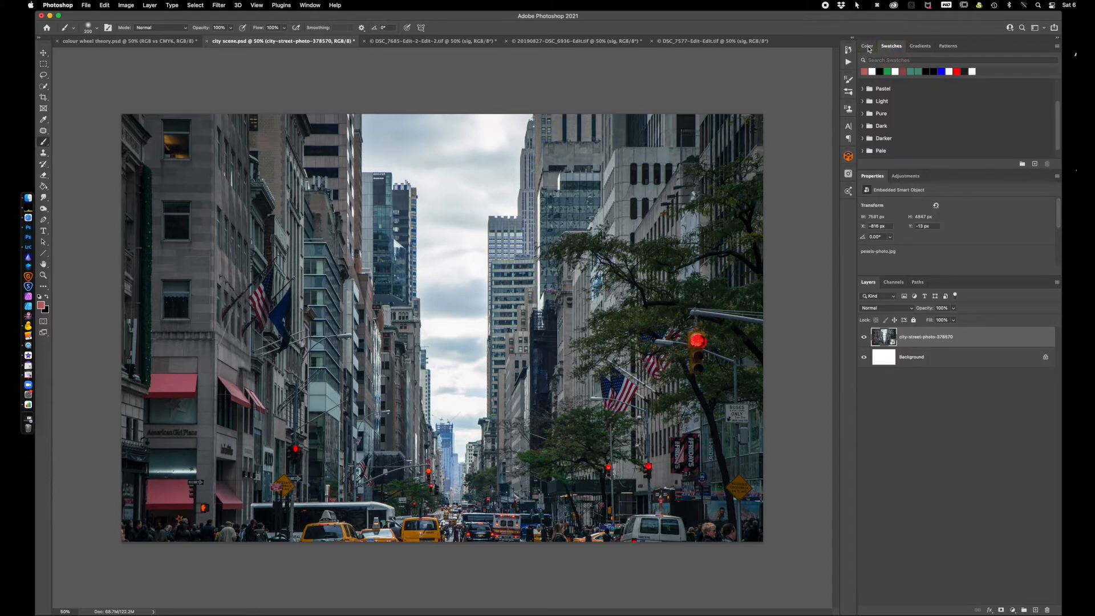
left_click(868, 47)
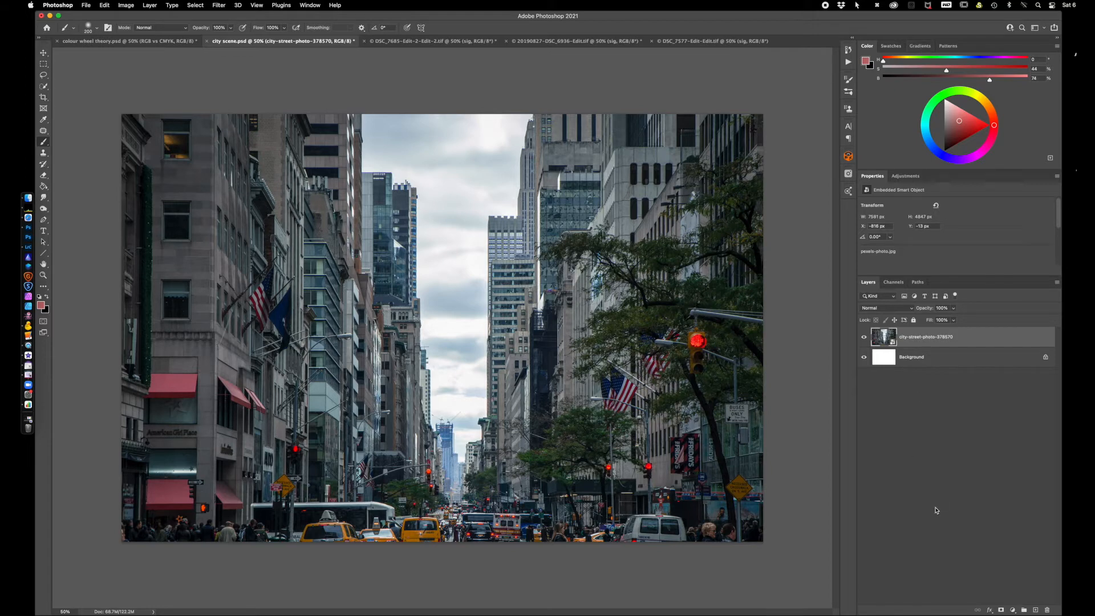
- Add a Curves adjustment layer above the city photo and shape its RGB curve into a gentle contrast S-curve
left_click(1013, 610)
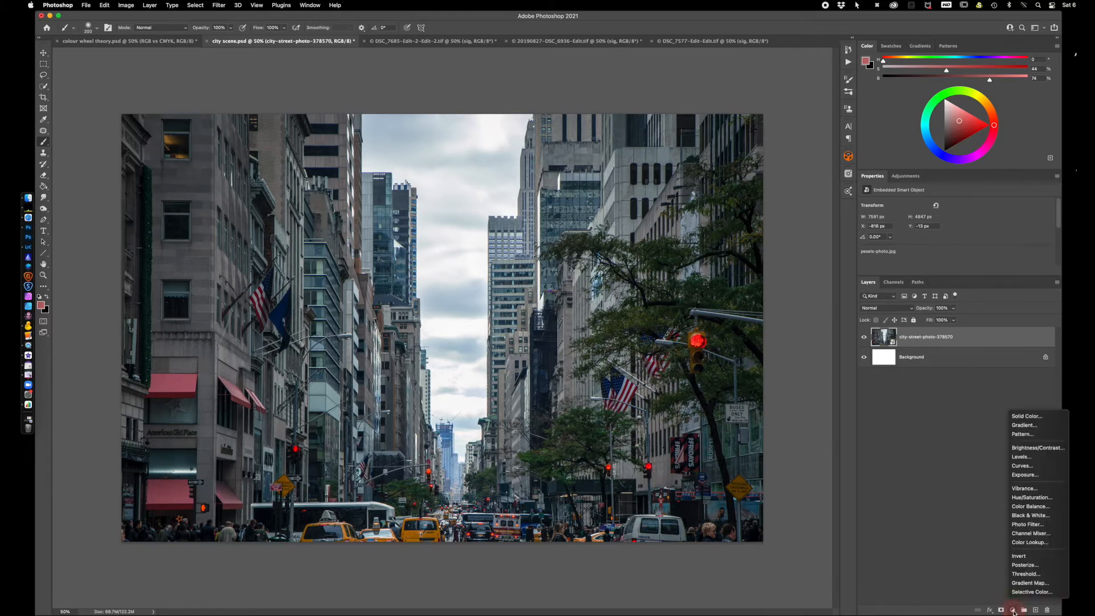
left_click(1022, 466)
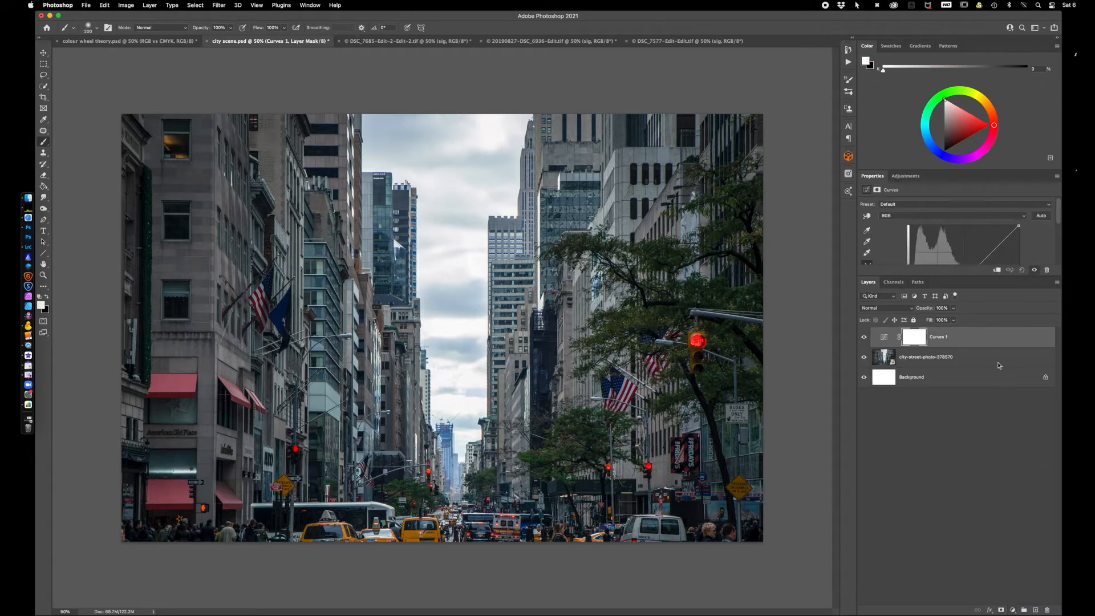
left_click_drag(967, 276, 965, 373)
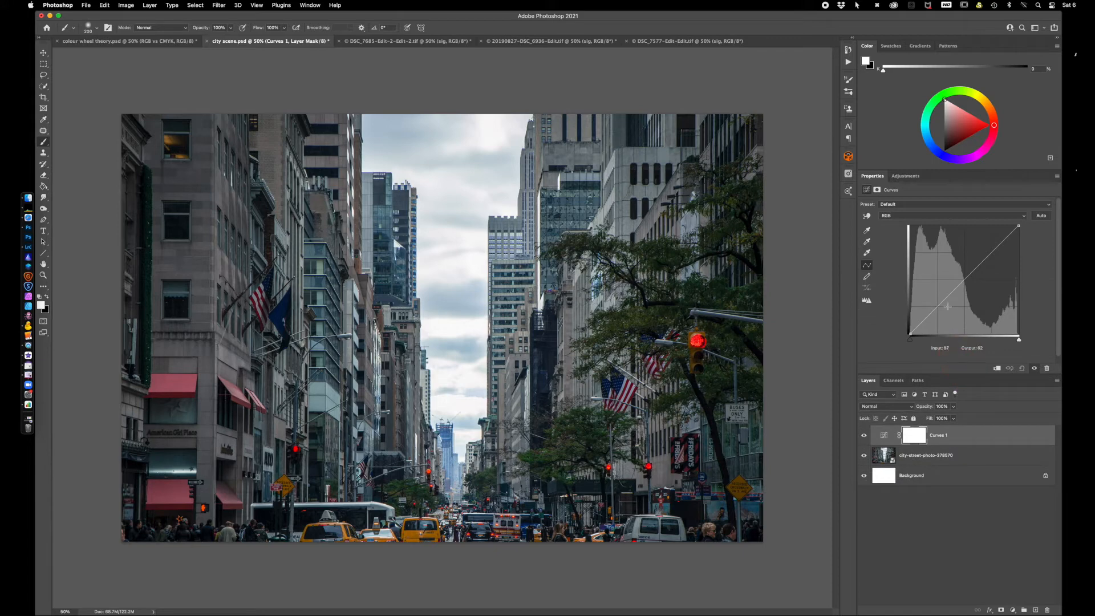
left_click_drag(942, 302, 943, 308)
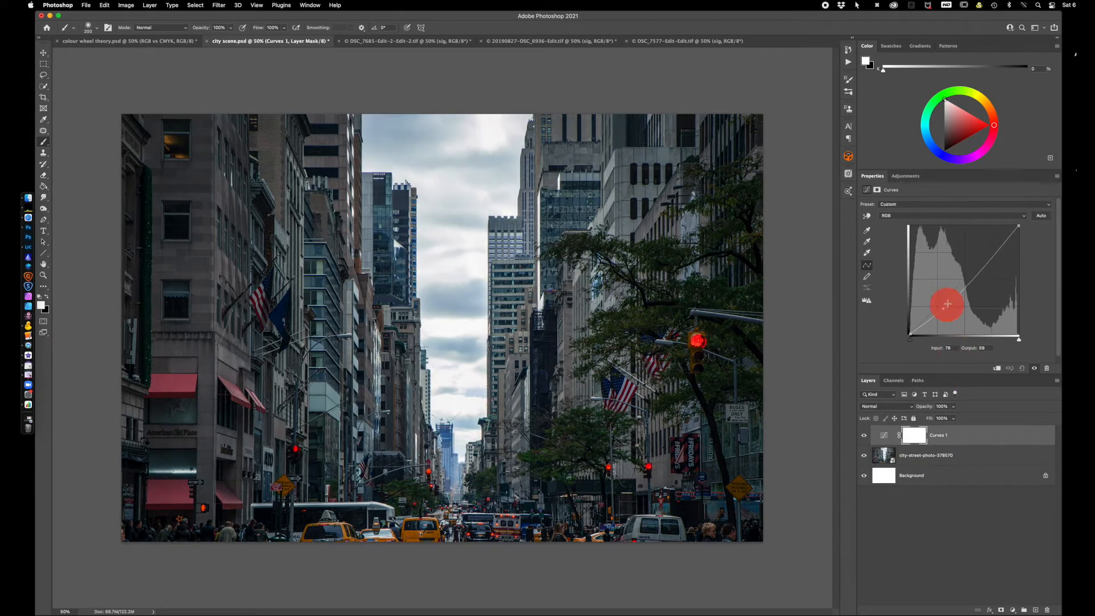
left_click_drag(994, 257, 981, 253)
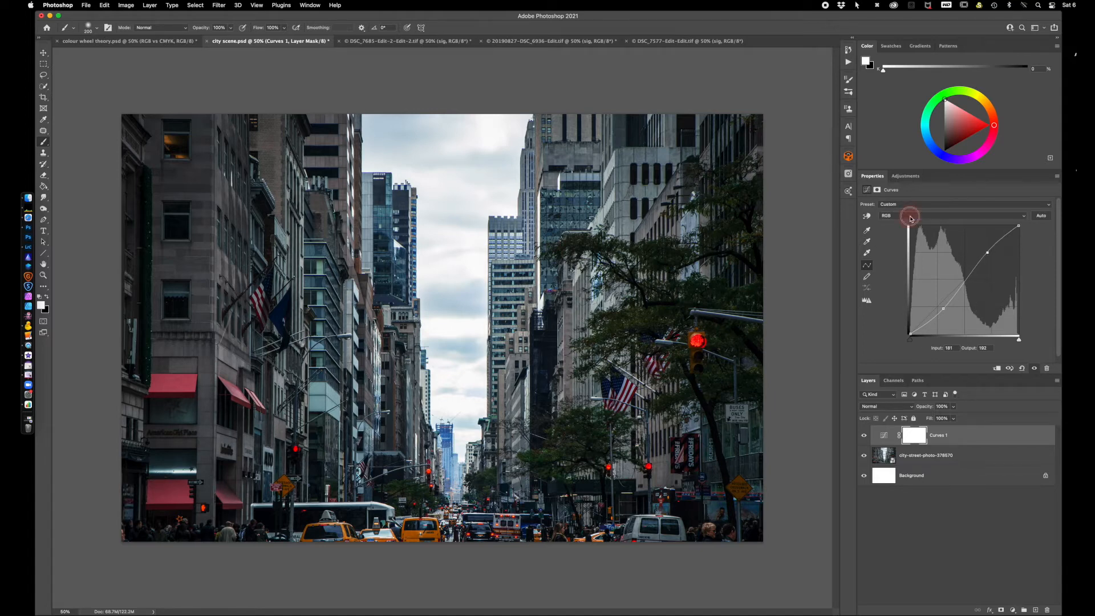
- Try adjusting the Blue channel curve at its midtone, shadow and highlight points, and reset the Curves adjustment
left_click(910, 218)
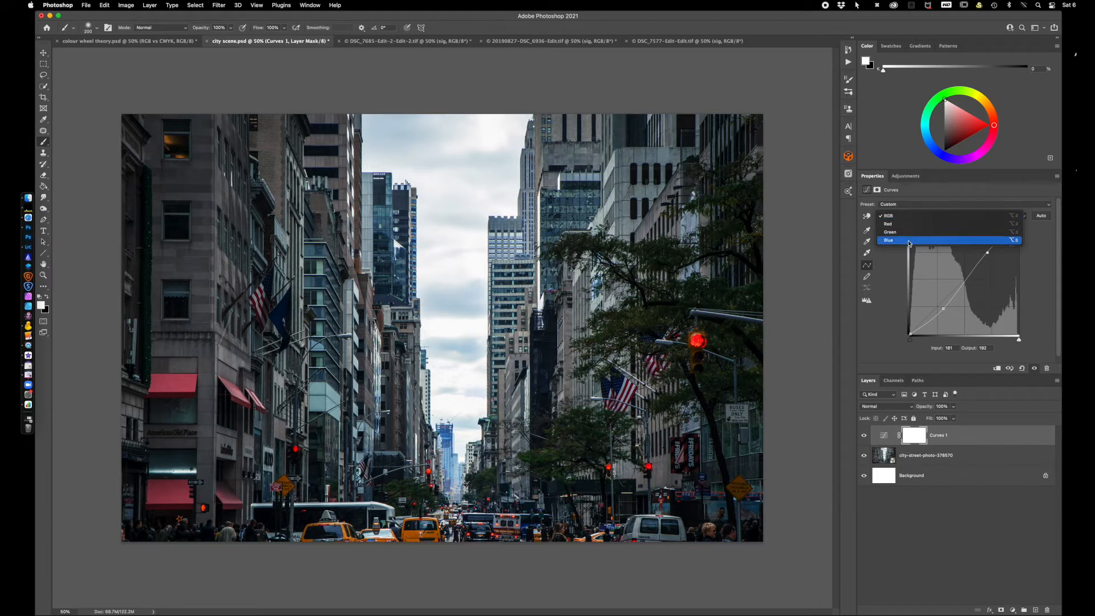
left_click(909, 242)
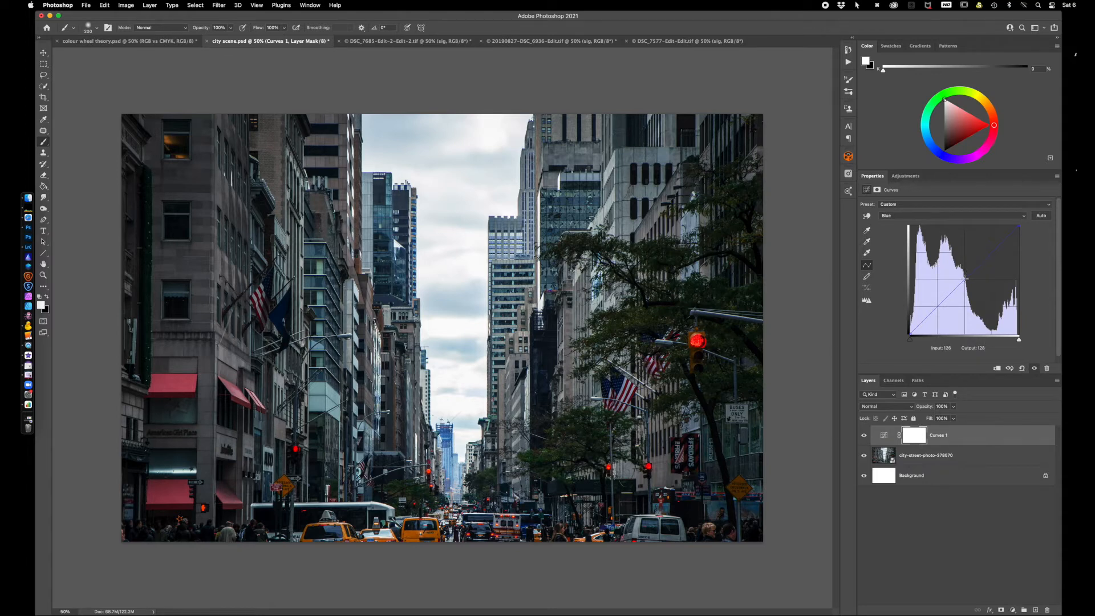
mouse_move(965, 278)
left_mouse_down()
mouse_move(982, 309)
mouse_move(941, 264)
mouse_move(948, 284)
mouse_move(951, 274)
mouse_move(960, 282)
mouse_move(946, 263)
mouse_move(964, 281)
left_mouse_up()
left_click_drag(928, 316, 924, 312)
left_click_drag(997, 248, 994, 247)
left_click(1022, 368)
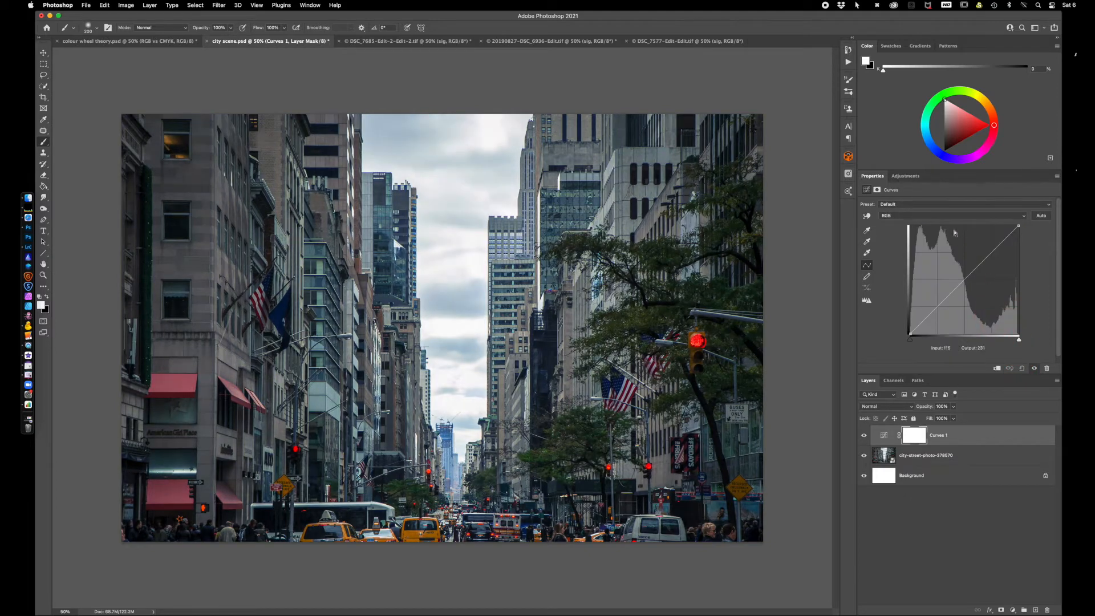
- Pull the Green channel curve down to about input 164, output 81, to tint the photo magenta
left_click(945, 220)
left_click(918, 238)
left_click_drag(935, 308, 980, 300)
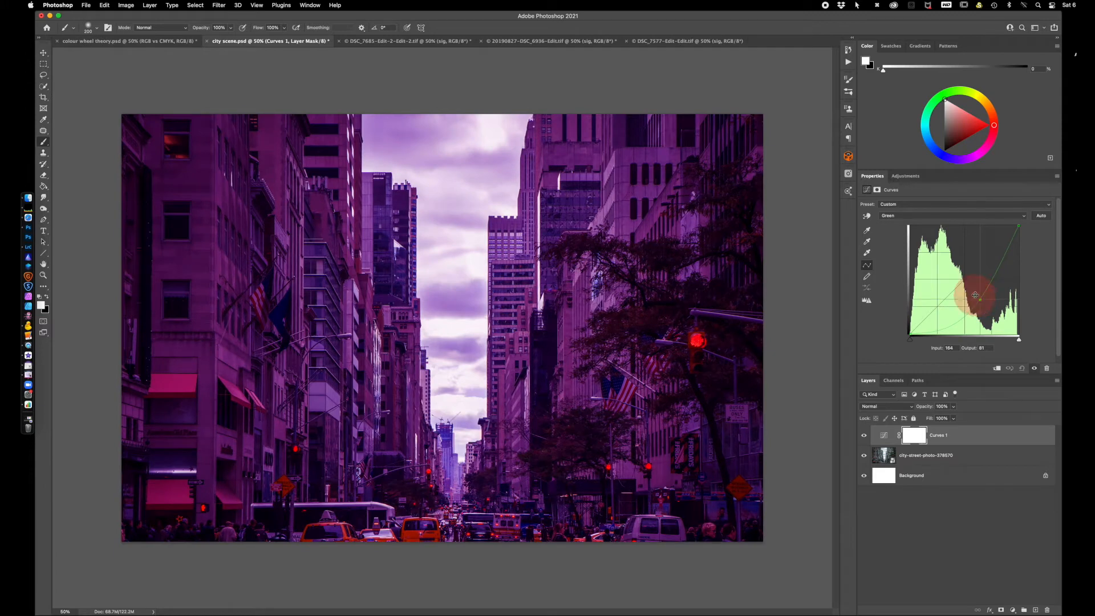
- Lower the midtones of the Red channel curve and reset the Curves adjustment to its defaults
left_click(933, 216)
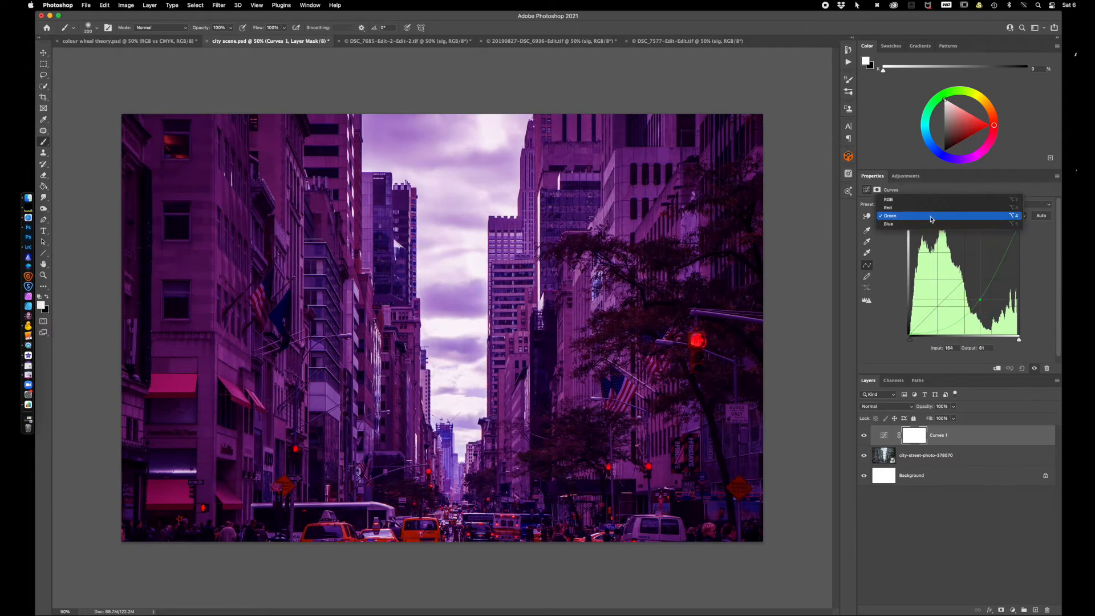
left_click(916, 208)
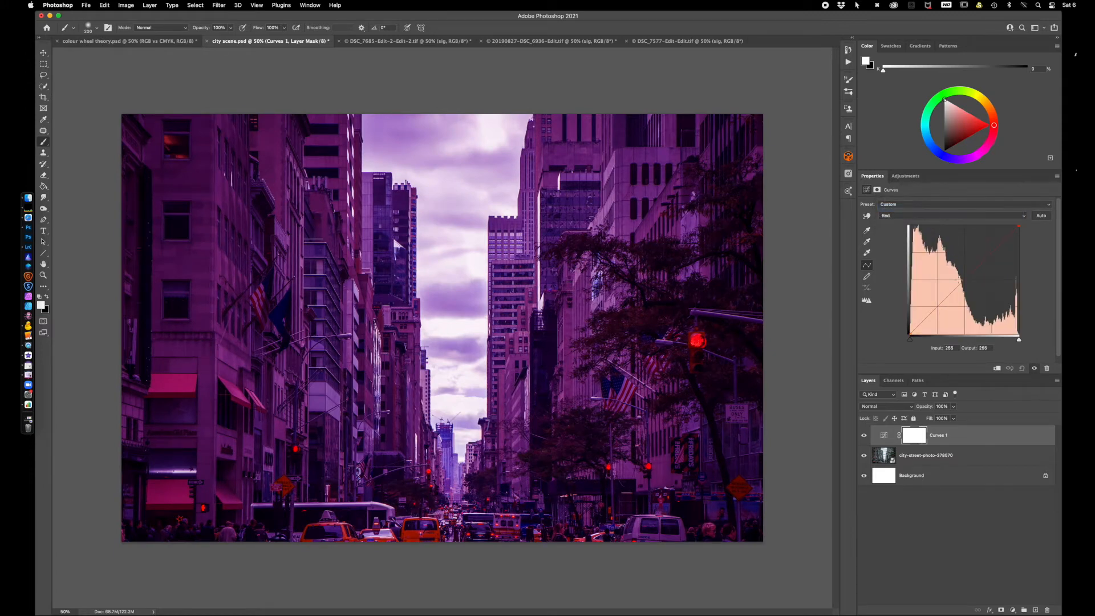
mouse_move(963, 280)
left_mouse_down()
mouse_move(946, 263)
mouse_move(983, 306)
mouse_move(970, 293)
left_mouse_up()
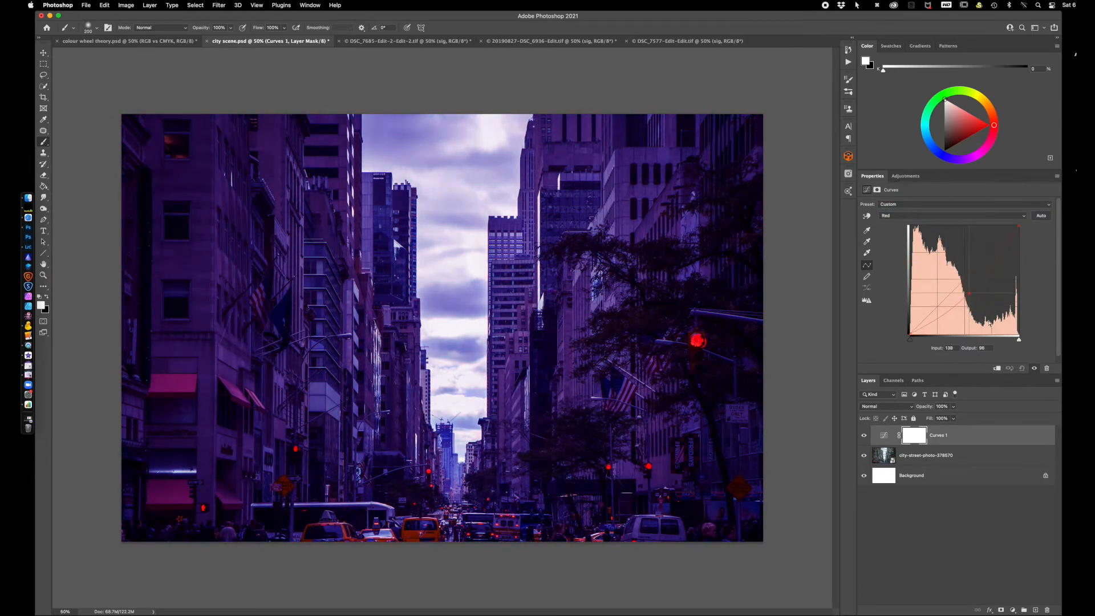
left_click(1022, 369)
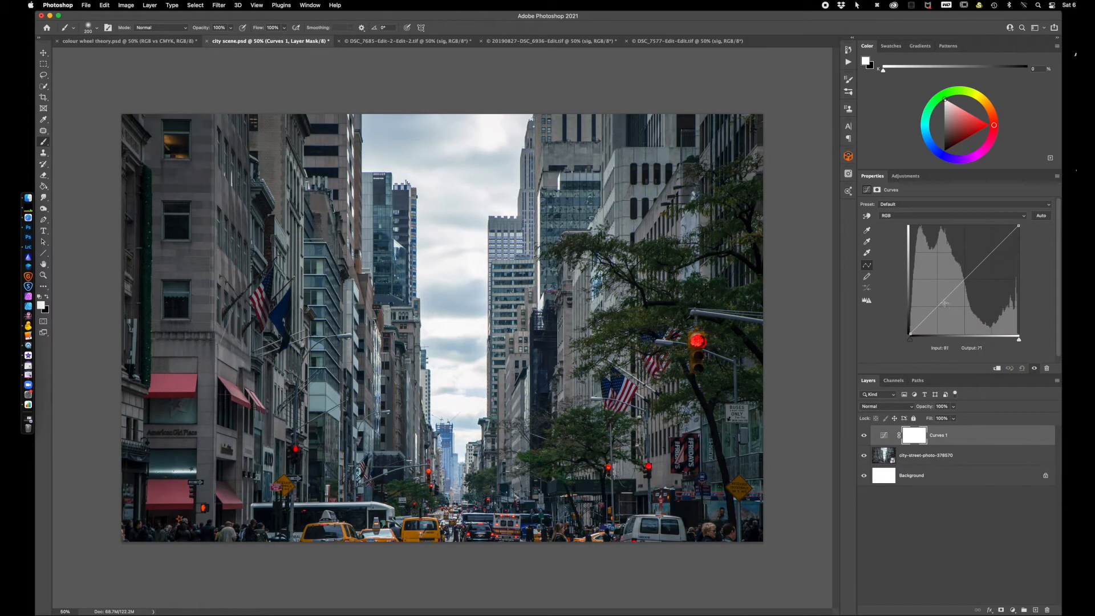
- Shape the RGB curve into an S-curve with lowered shadows and highlights raised to about input 164, output 183
left_click_drag(942, 304, 936, 299)
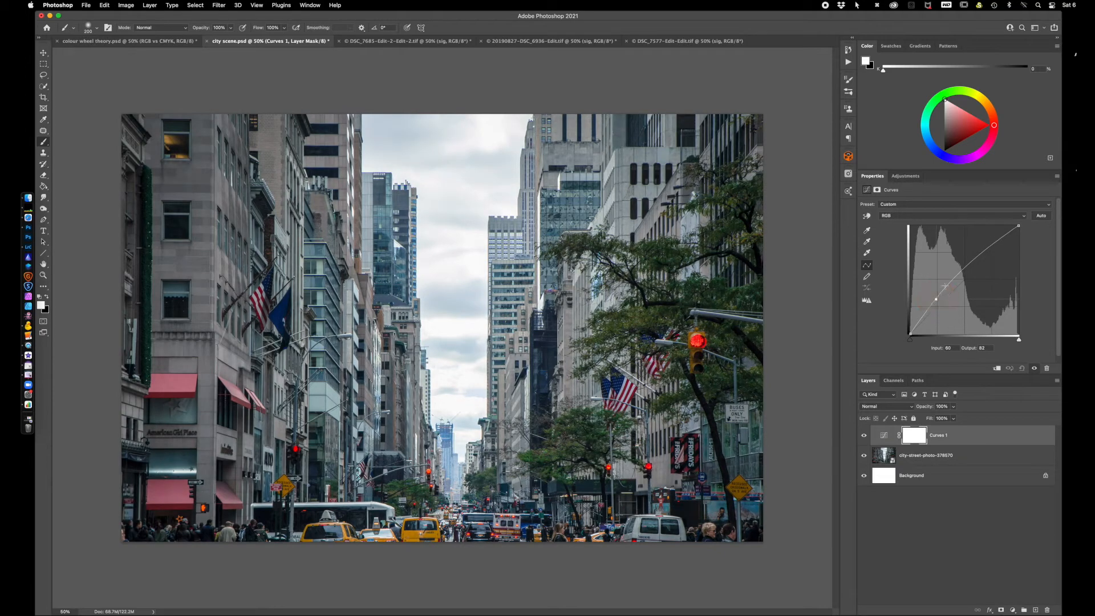
left_click_drag(936, 300, 943, 310)
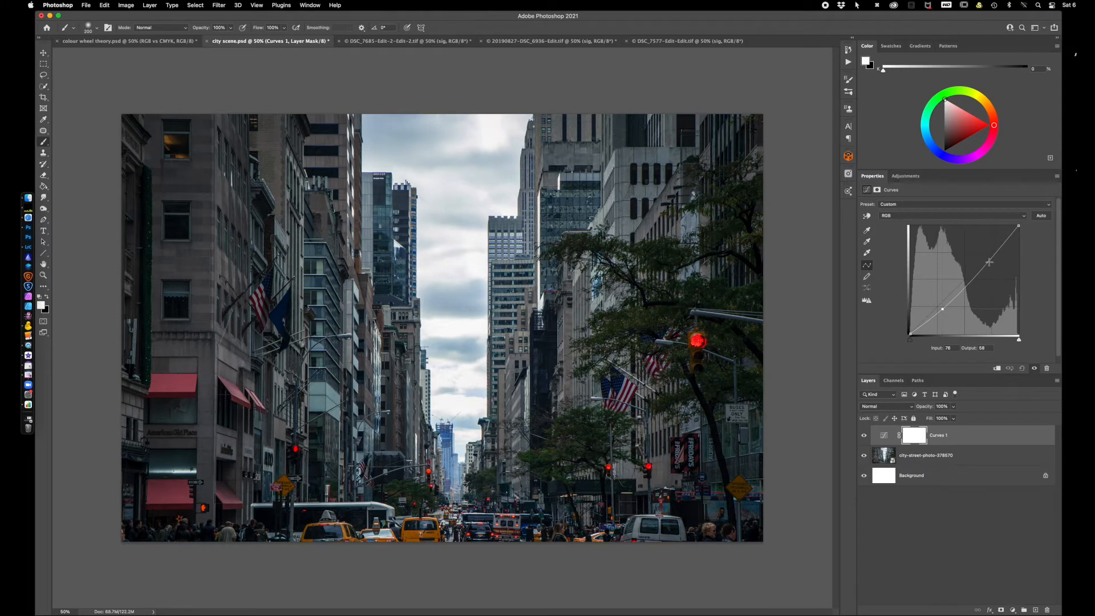
left_click_drag(988, 262, 979, 256)
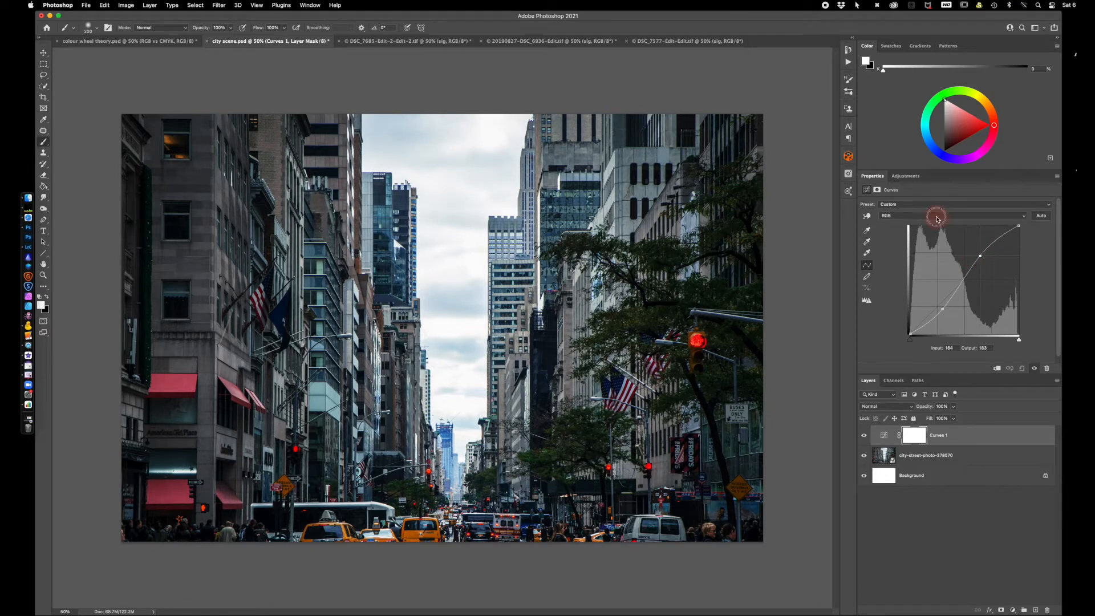
- Anchor the Blue channel curve at its midpoint, lift its shadows toward blue and lower its highlights toward yellow
left_click(936, 217)
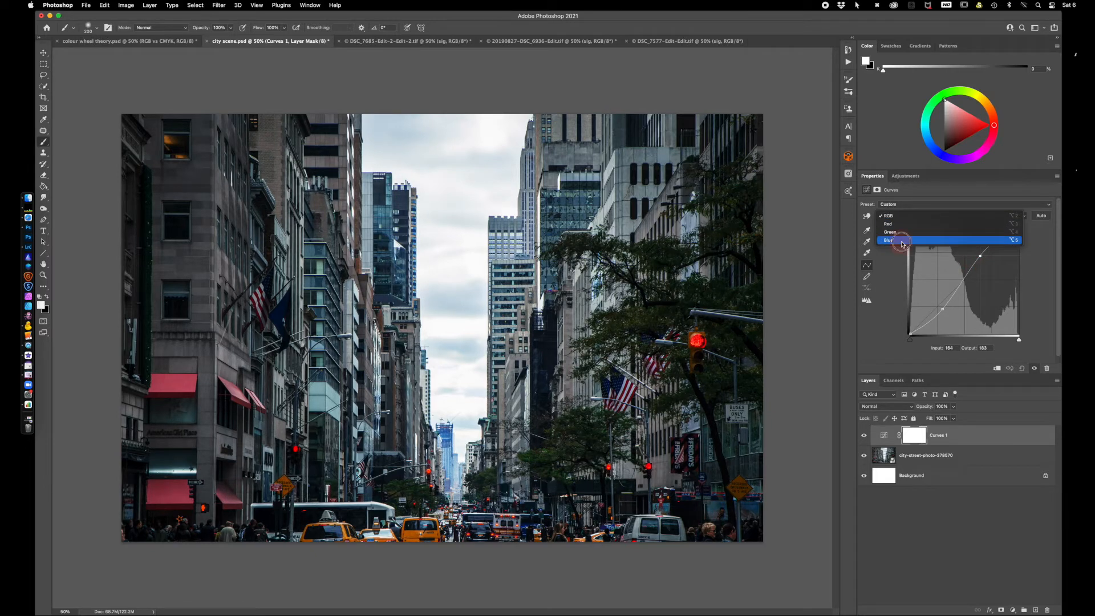
left_click(901, 241)
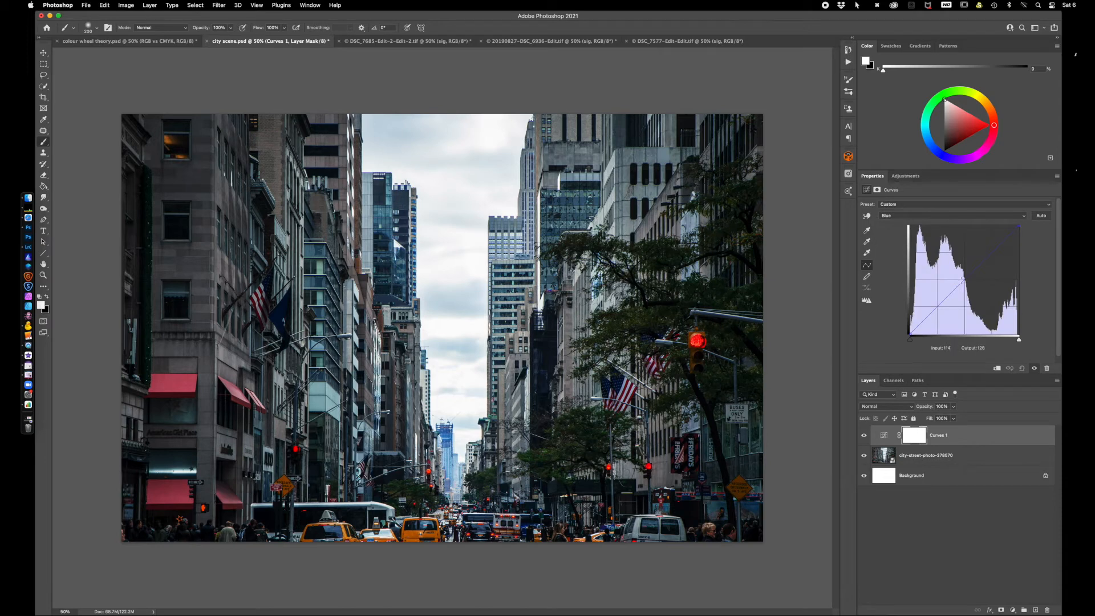
left_click(965, 280)
mouse_move(939, 306)
left_mouse_down()
mouse_move(926, 308)
mouse_move(945, 324)
mouse_move(929, 309)
left_mouse_up()
left_click(997, 248)
left_click_drag(998, 249, 1000, 253)
- Compare the photo with and without the Curves adjustment and delete the Curves 1 layer
left_click(864, 437)
left_click(864, 437)
left_click(864, 437)
left_click(864, 437)
left_click(992, 440)
key("BackSpace")
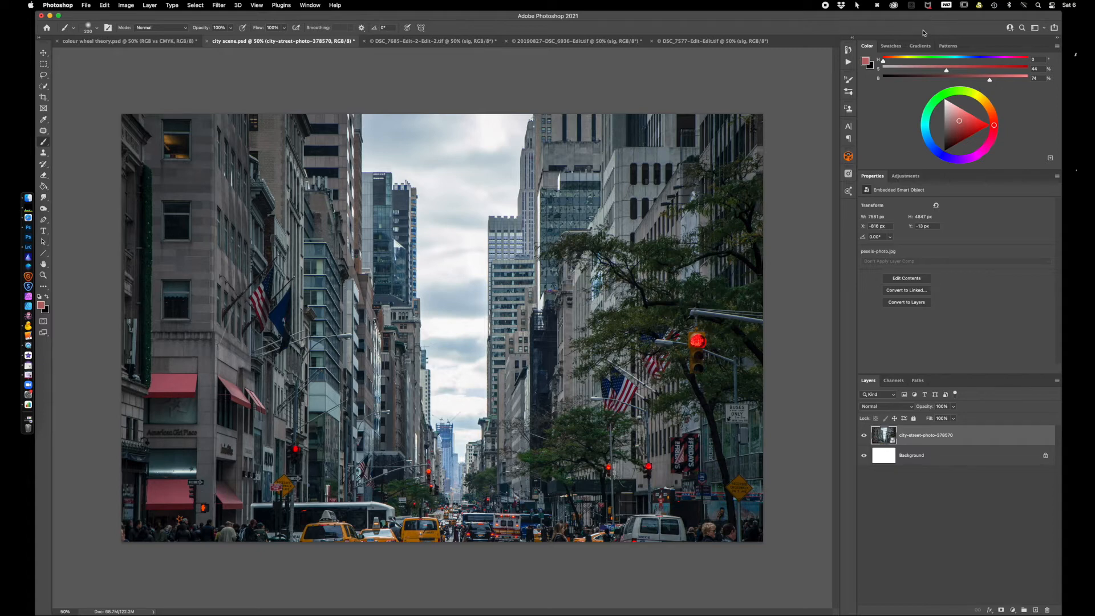
- Add the Yellow, Violet preset from the legacy Color Harmonies 1 gradients as a gradient fill over the city photo
left_click(920, 46)
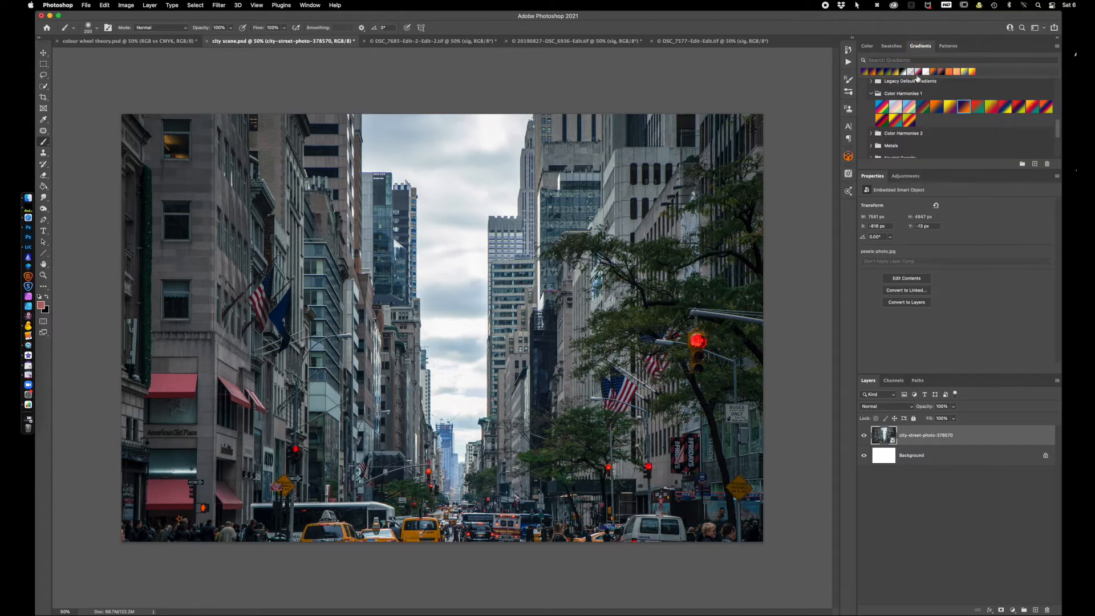
left_click(872, 84)
scroll(890, 101, "up", 3)
scroll(891, 101, "down", 2)
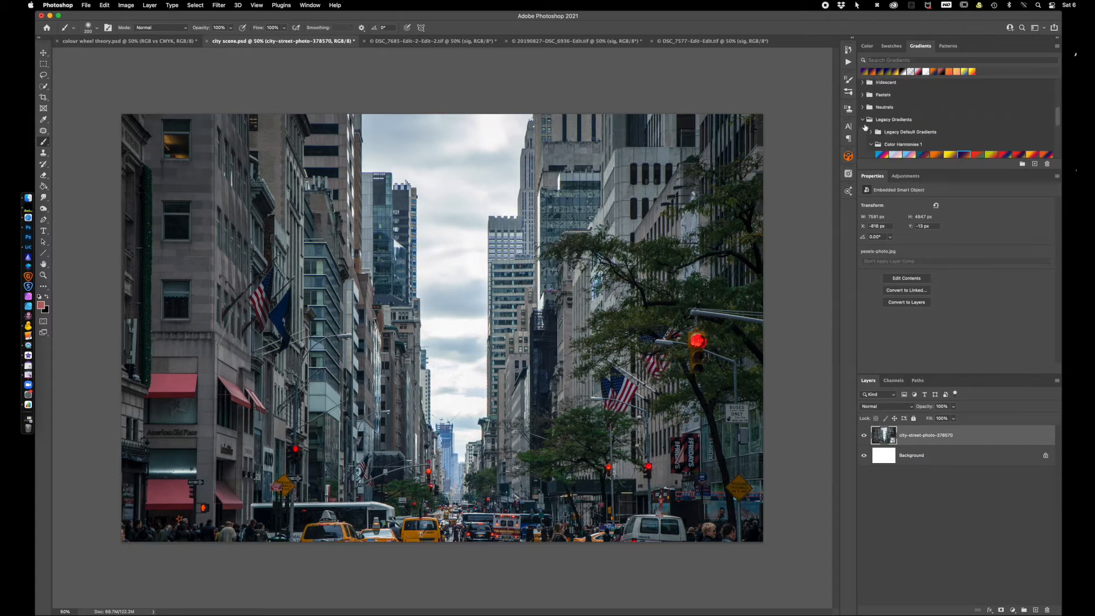
left_click(922, 120)
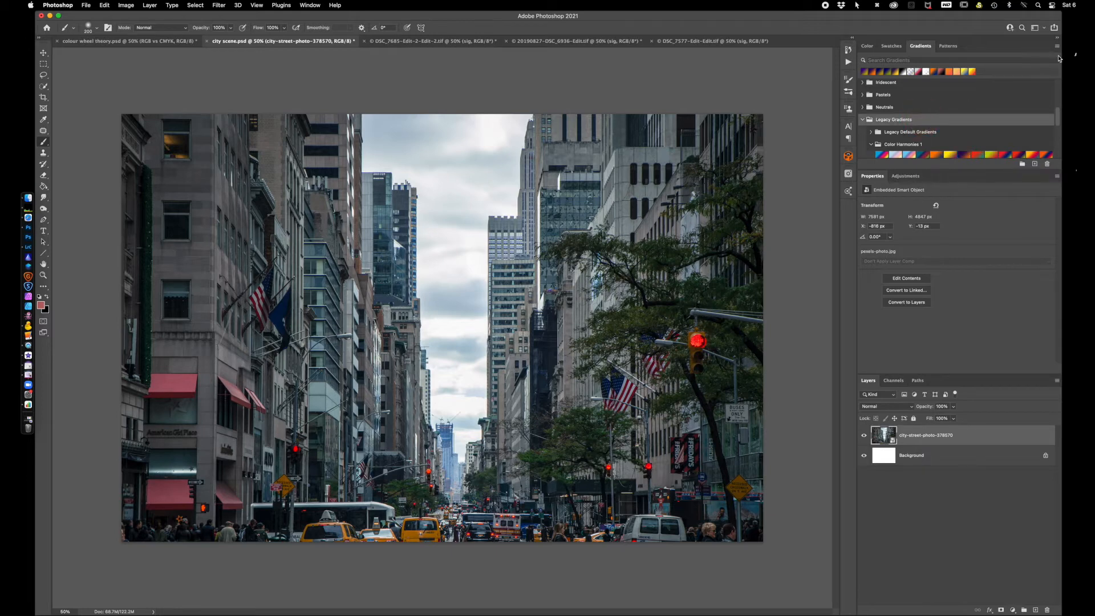
left_click(1057, 48)
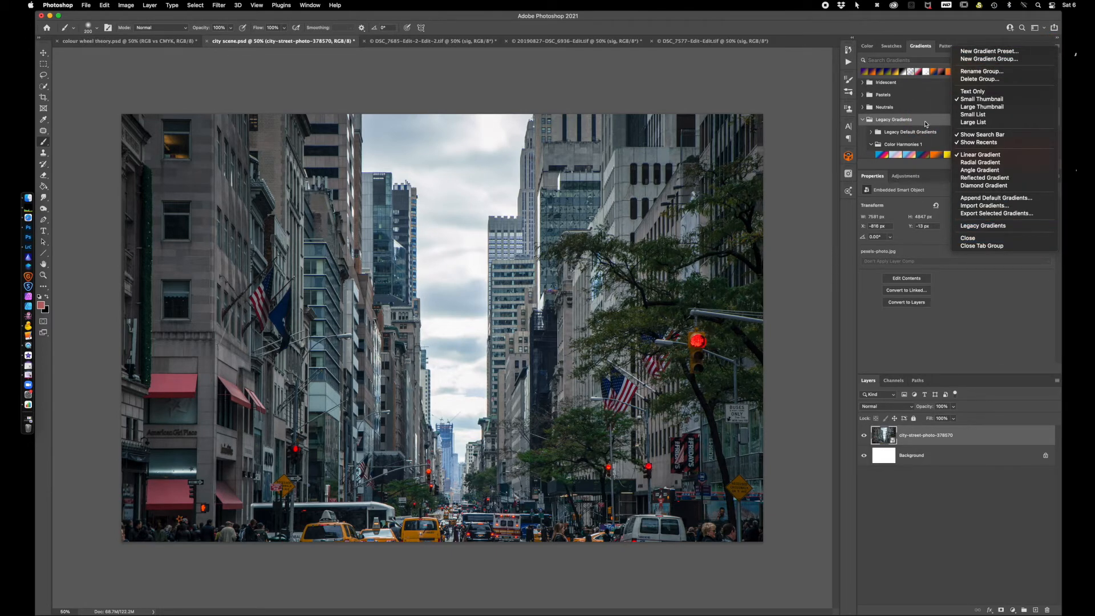
left_click(927, 124)
scroll(940, 135, "down", 2)
scroll(940, 135, "down", 2)
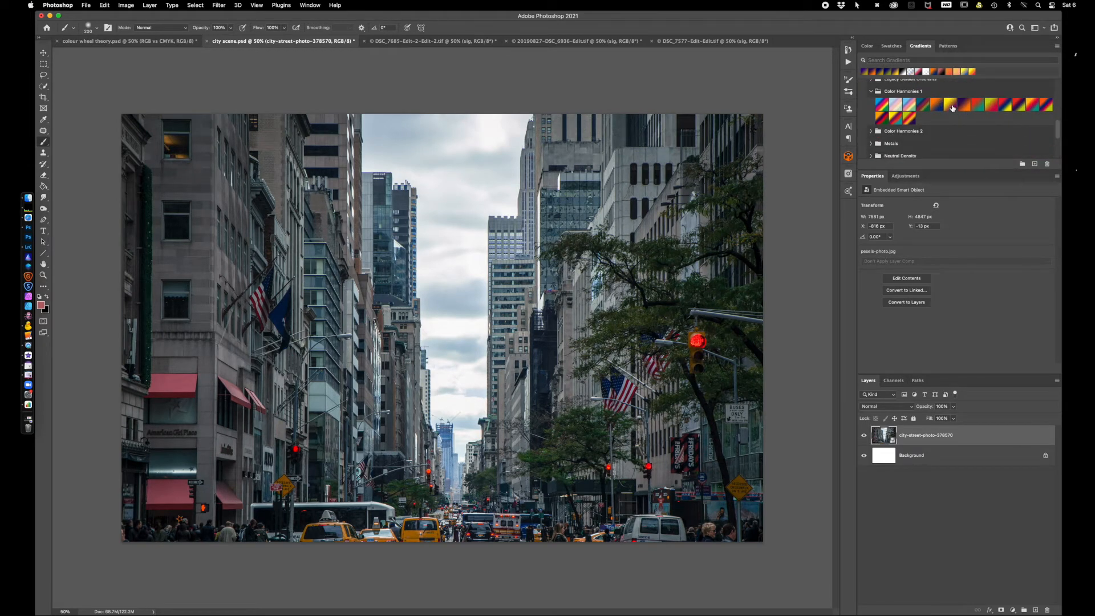
left_click(952, 108)
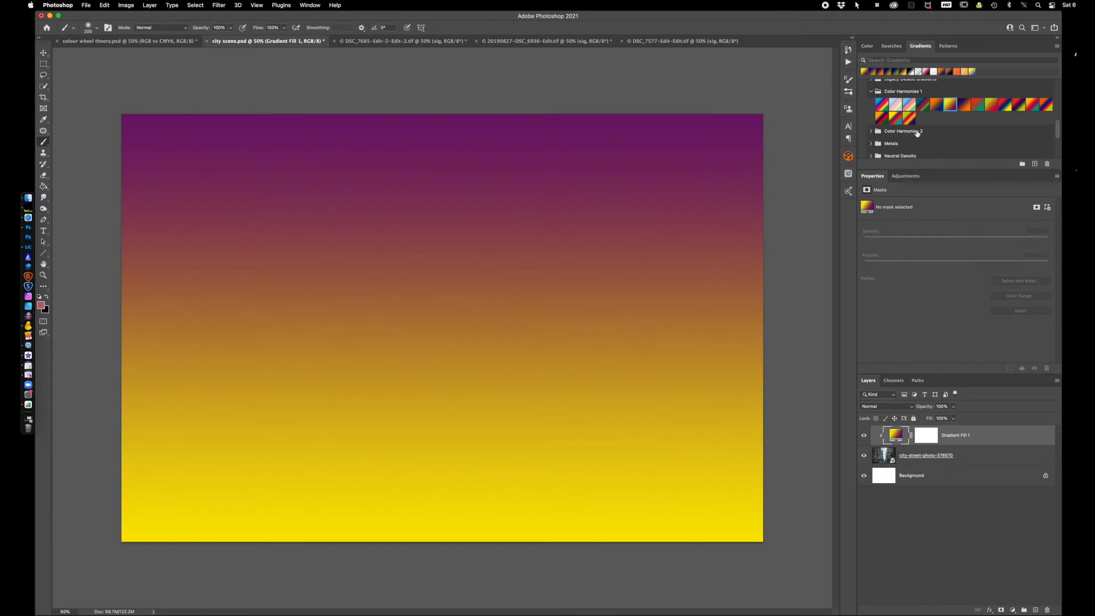
- Look through the Photographic Toning group of the legacy gradient presets
scroll(917, 133, "down", 2)
scroll(917, 133, "down", 3)
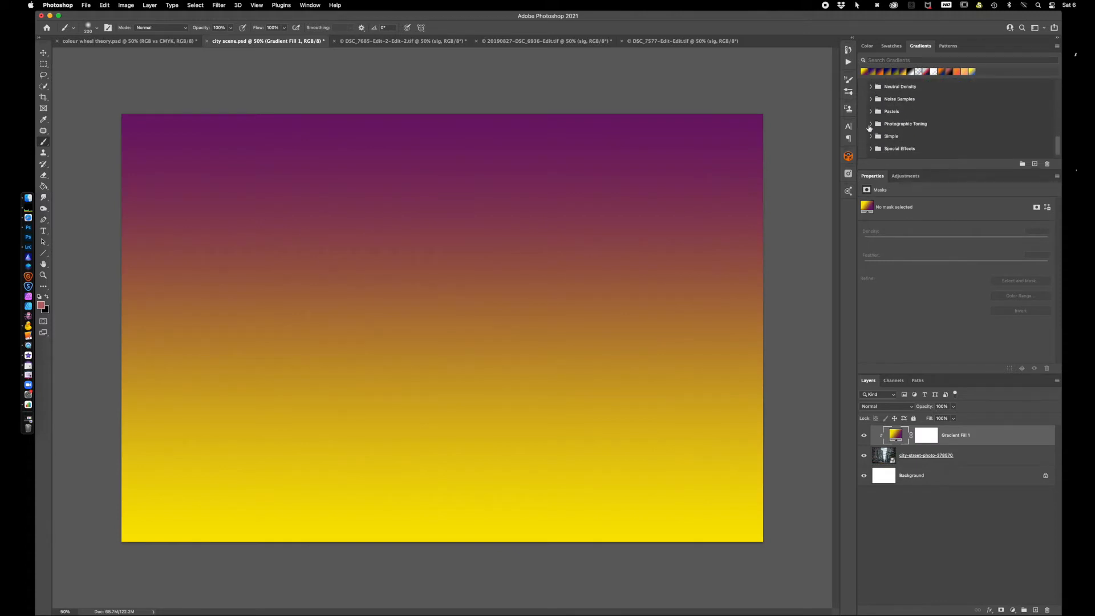
left_click(871, 124)
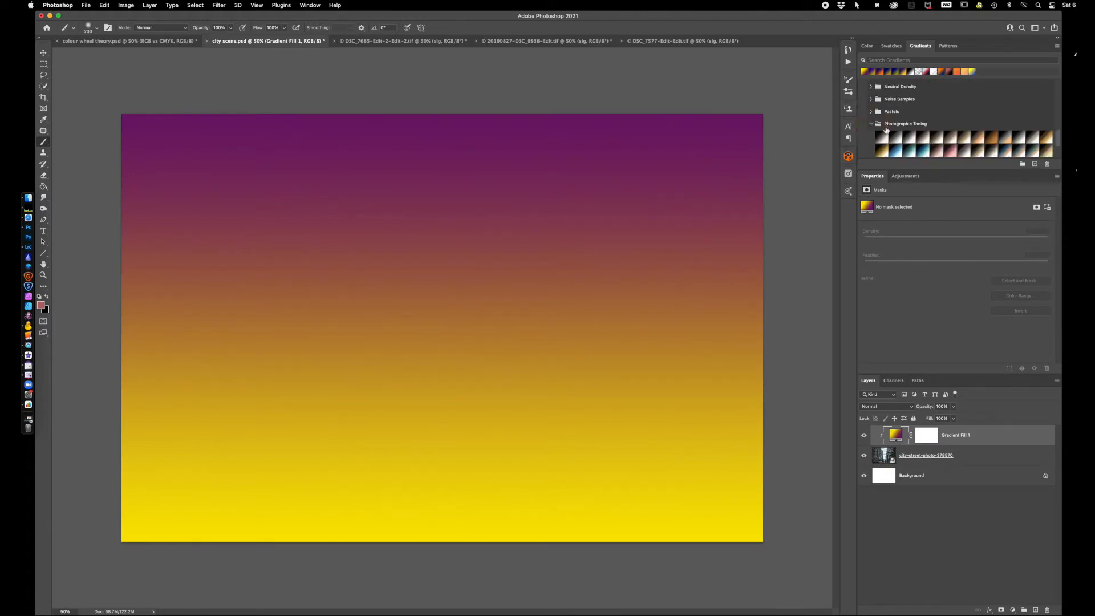
scroll(975, 123, "down", 1)
scroll(975, 122, "up", 1)
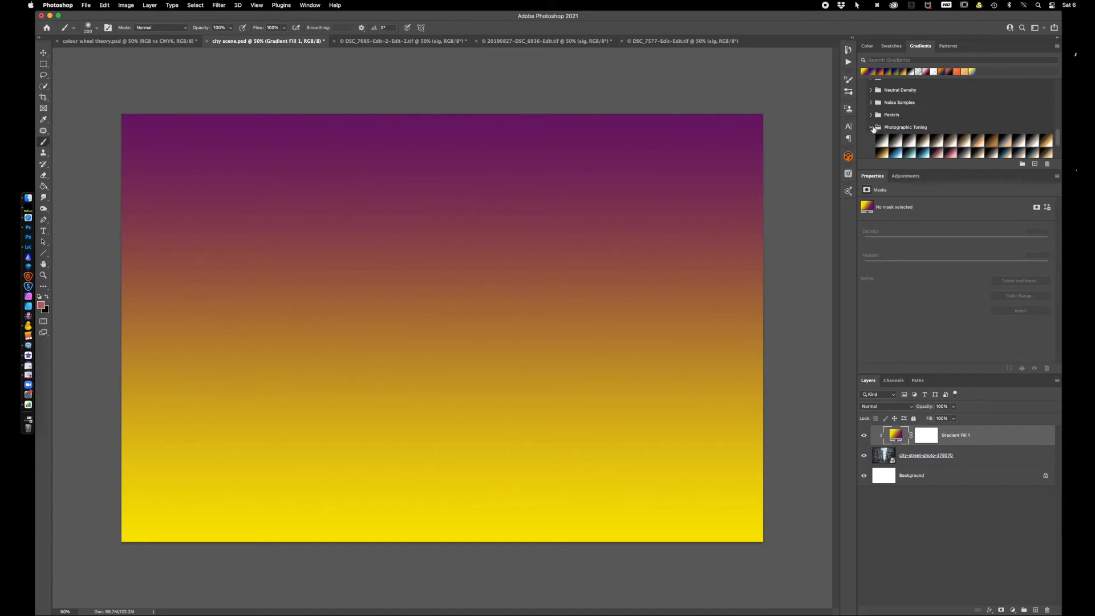
left_click(872, 128)
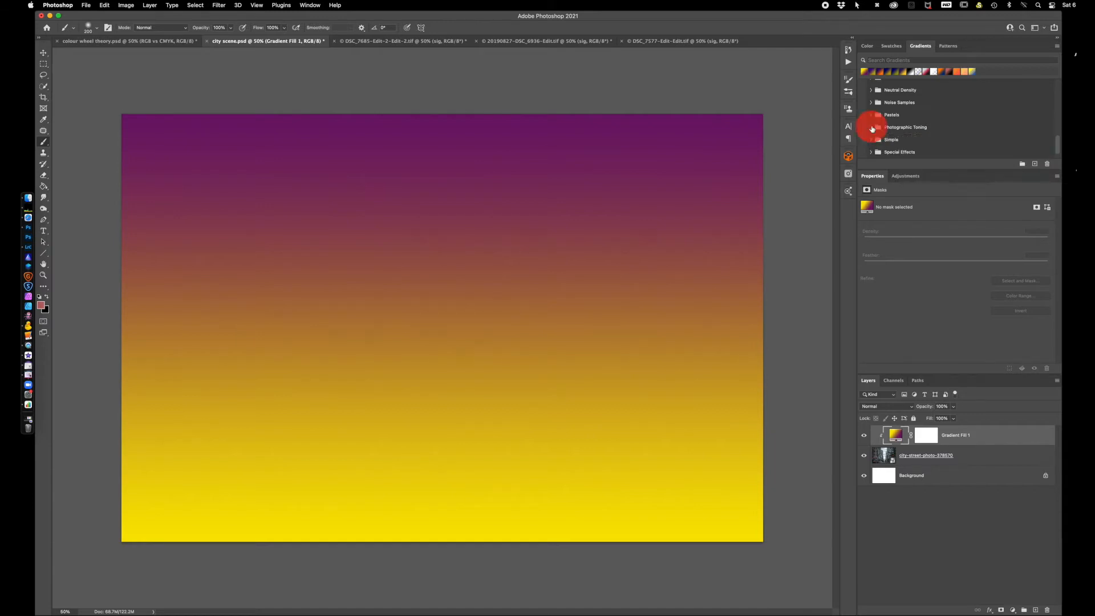
- Edit the gradient fill and recolour its yellow start stop to dark blue-violet #36107c
double_click(896, 436)
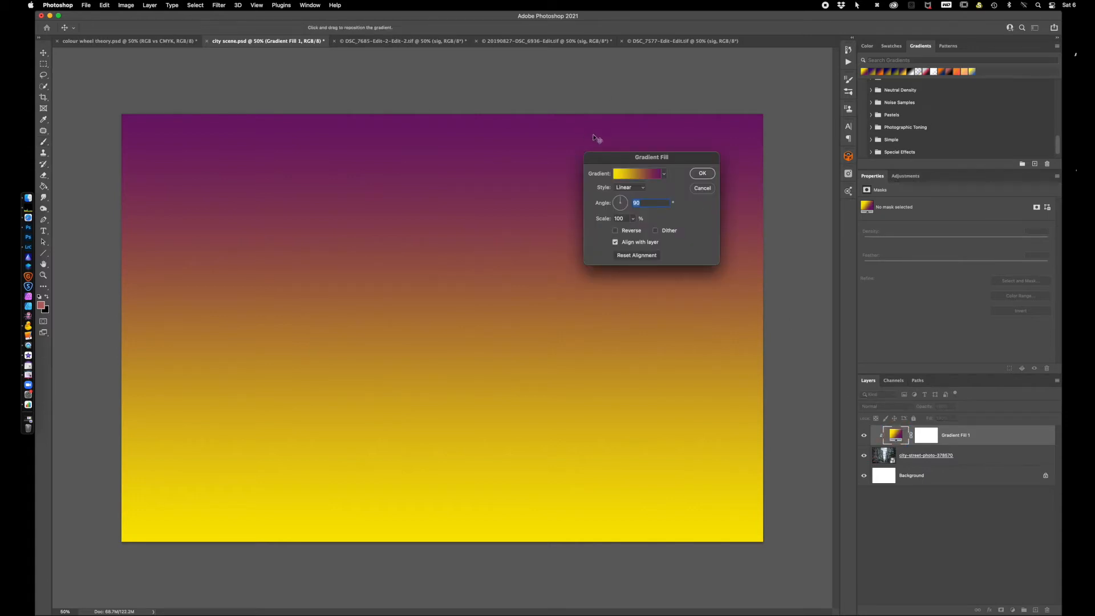
left_click(634, 178)
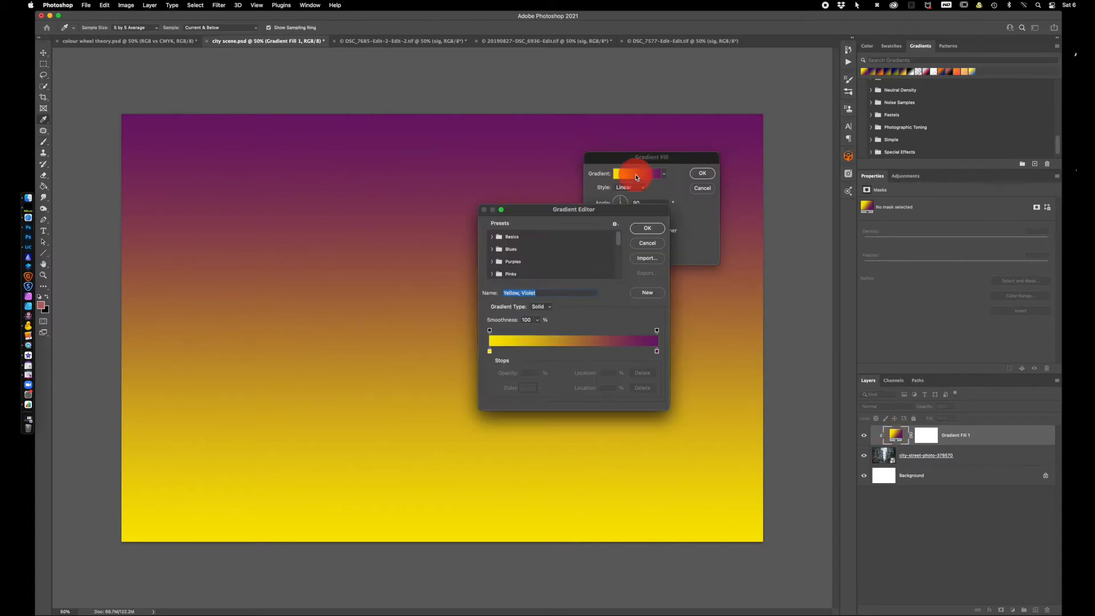
double_click(490, 352)
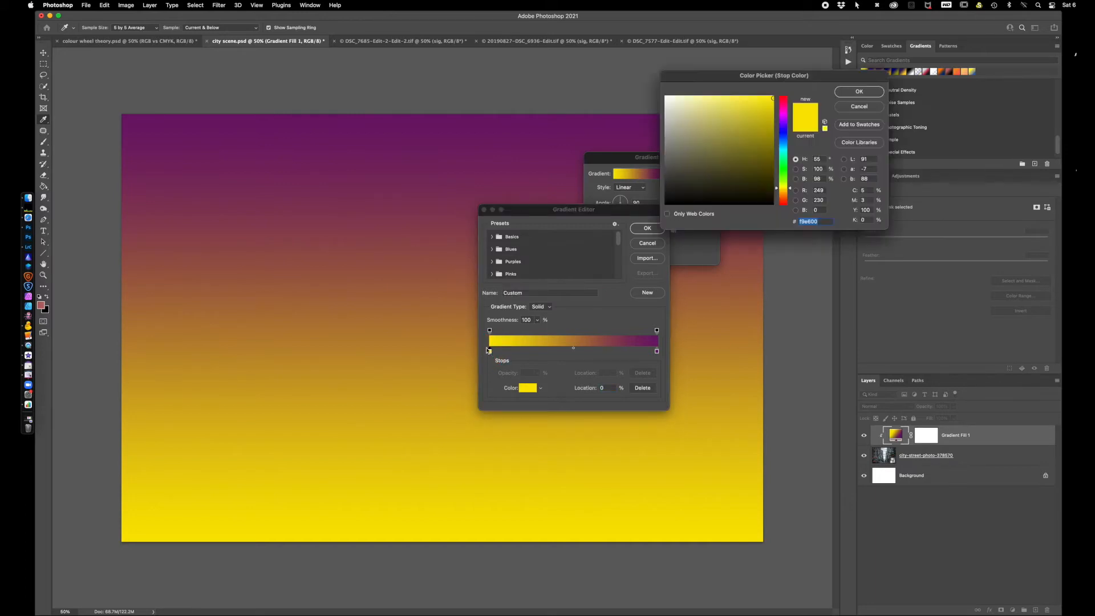
left_click(784, 126)
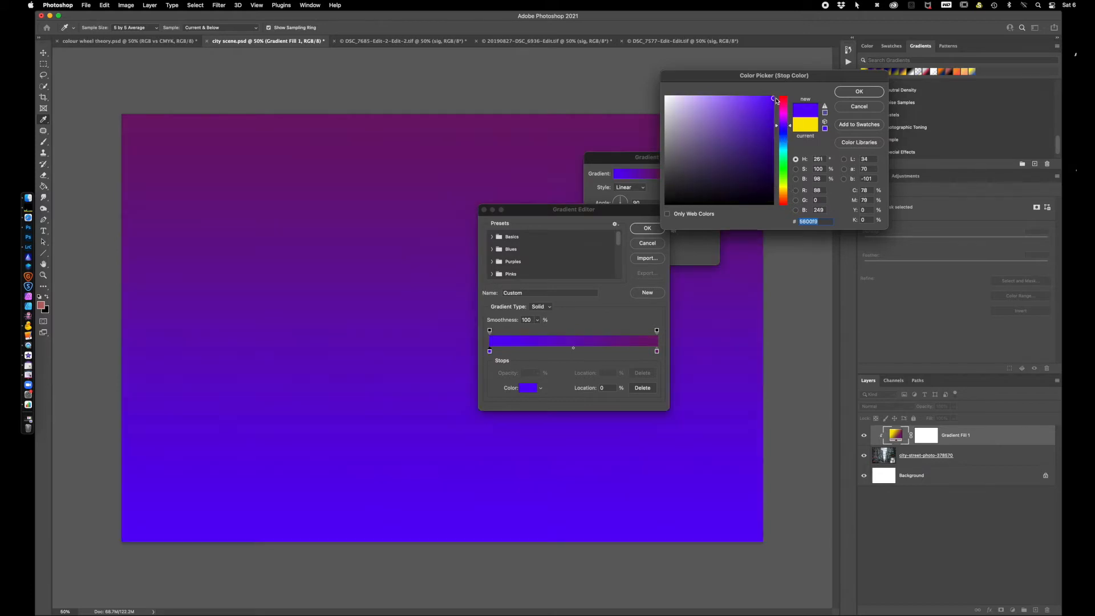
left_click(773, 105)
left_click_drag(774, 105, 754, 158)
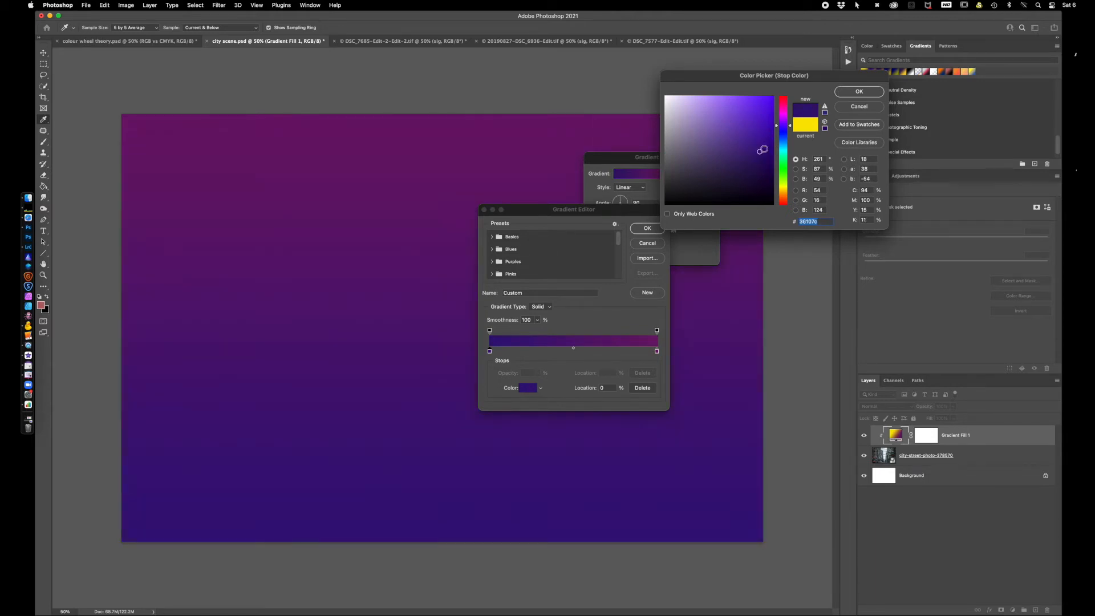
left_click(858, 92)
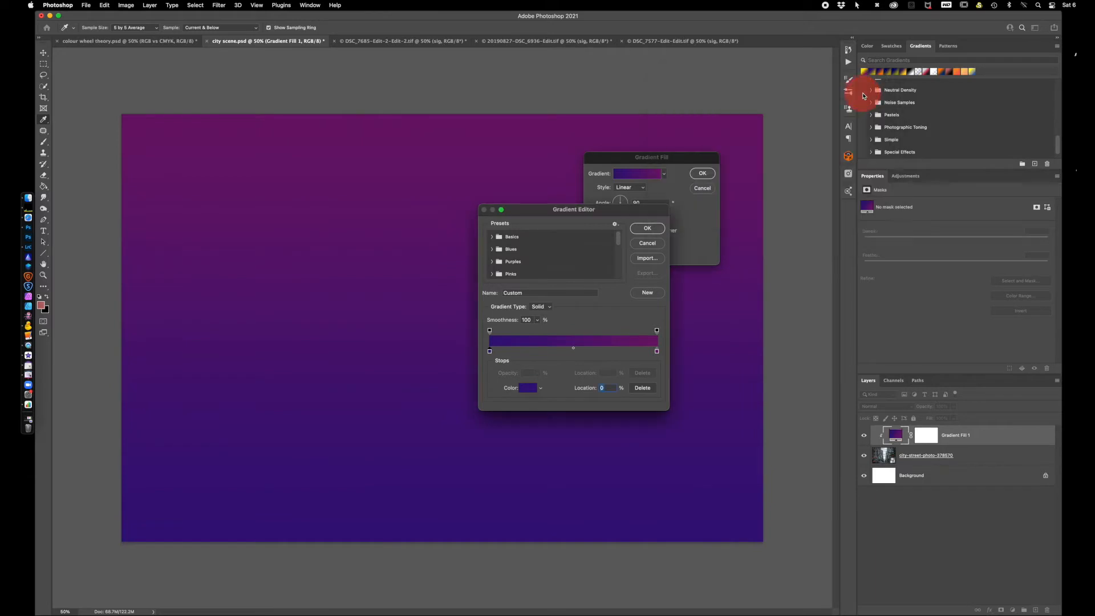
- Recolour the gradient's violet end stop to dark gold #9c7e15 and accept the edited gradient fill
left_click(657, 351)
double_click(657, 353)
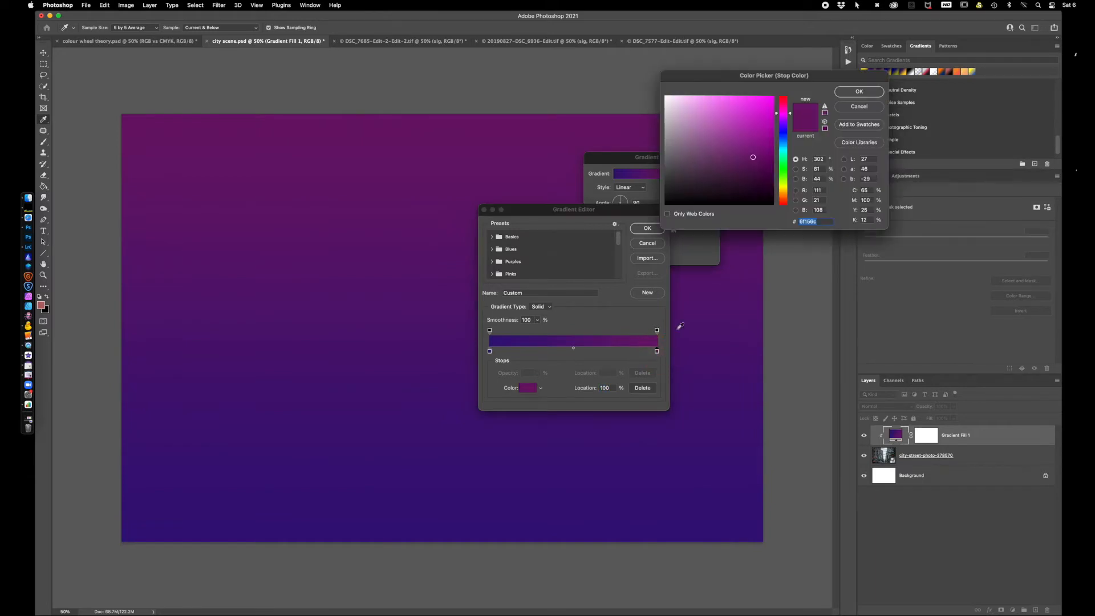
left_click(784, 190)
left_click_drag(752, 157, 758, 137)
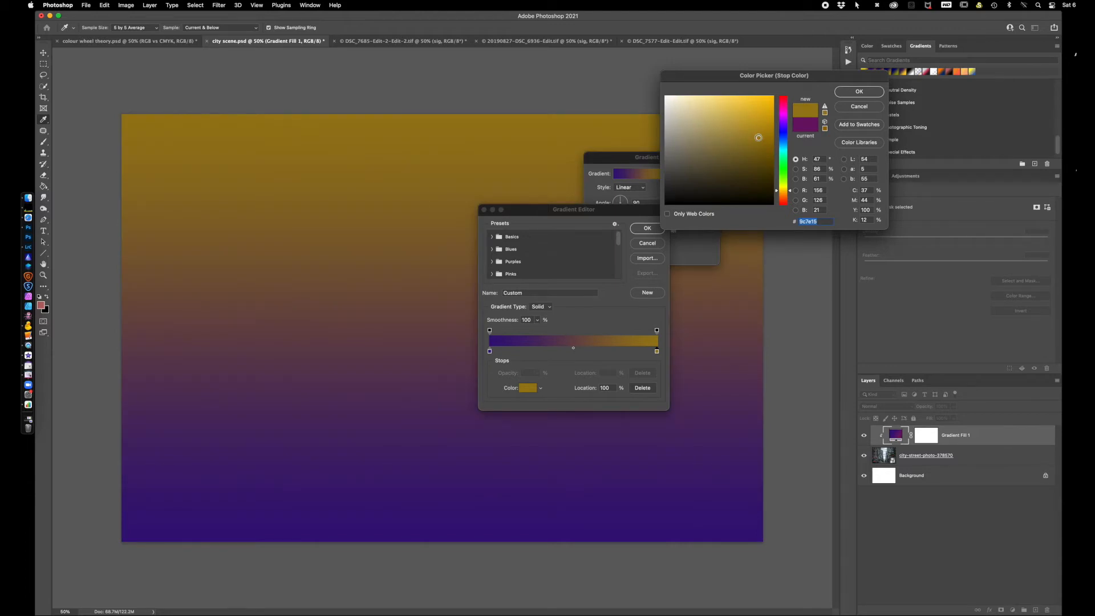
left_click(868, 93)
left_click(645, 229)
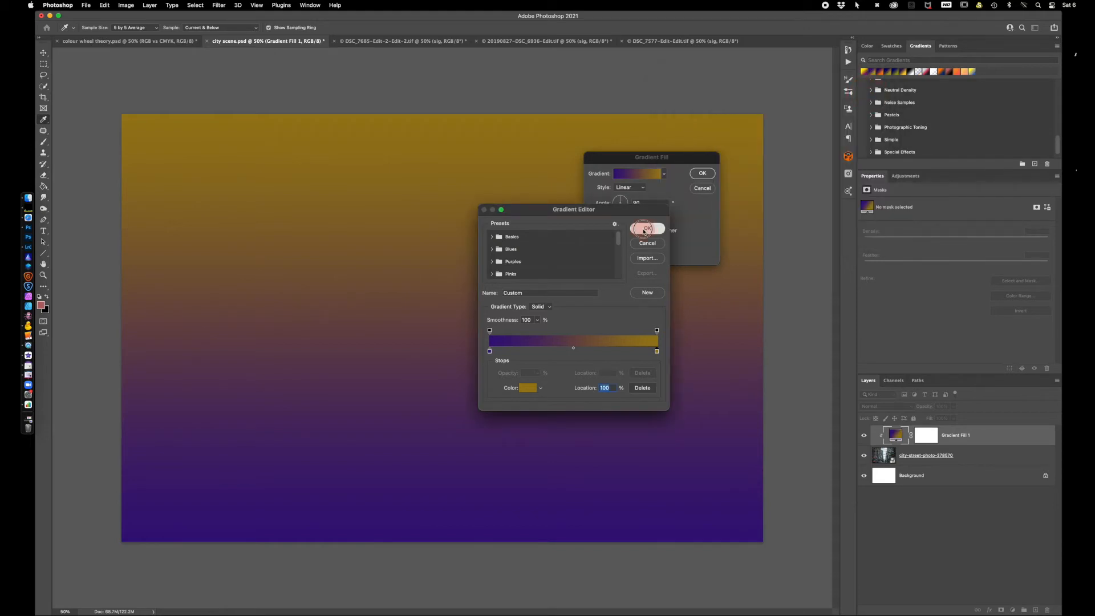
left_click(703, 174)
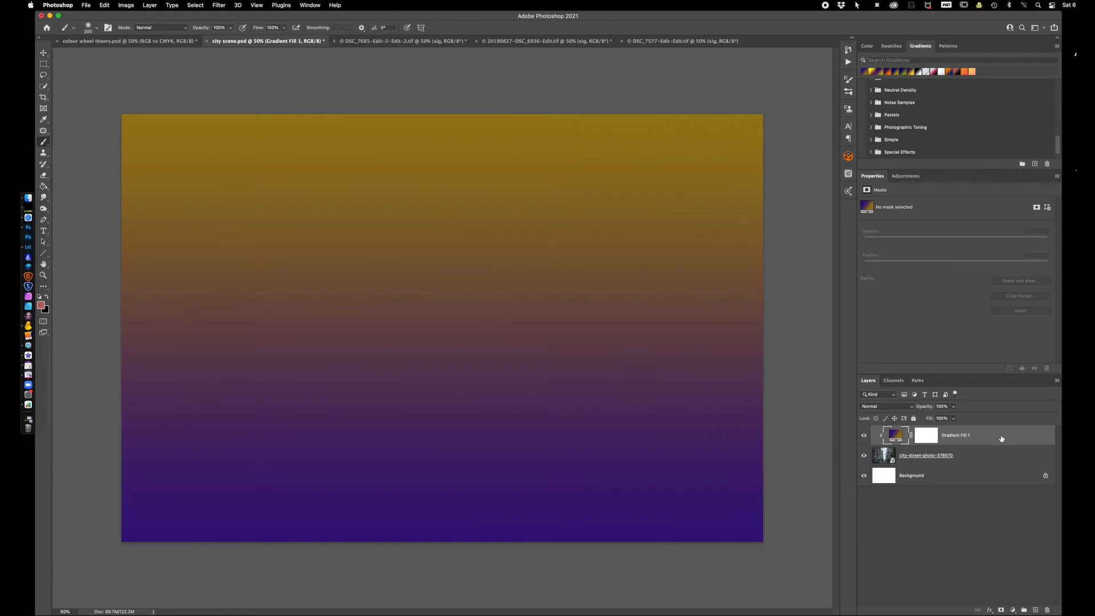
- Try the Soft Light blend mode on the gradient fill layer and compare the photo with and without it
left_click(886, 407)
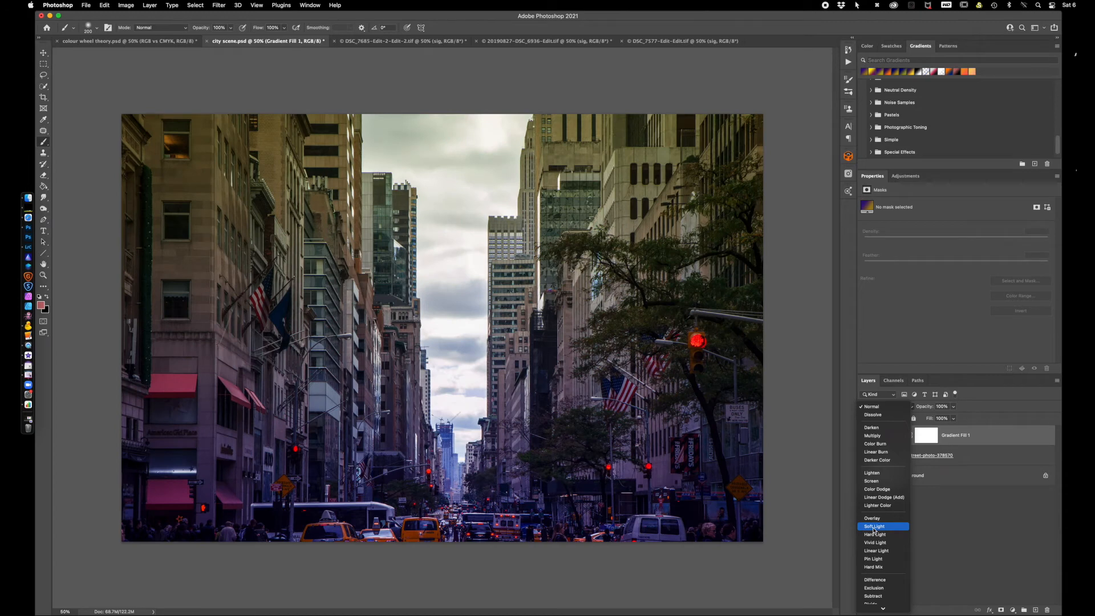
left_click(873, 527)
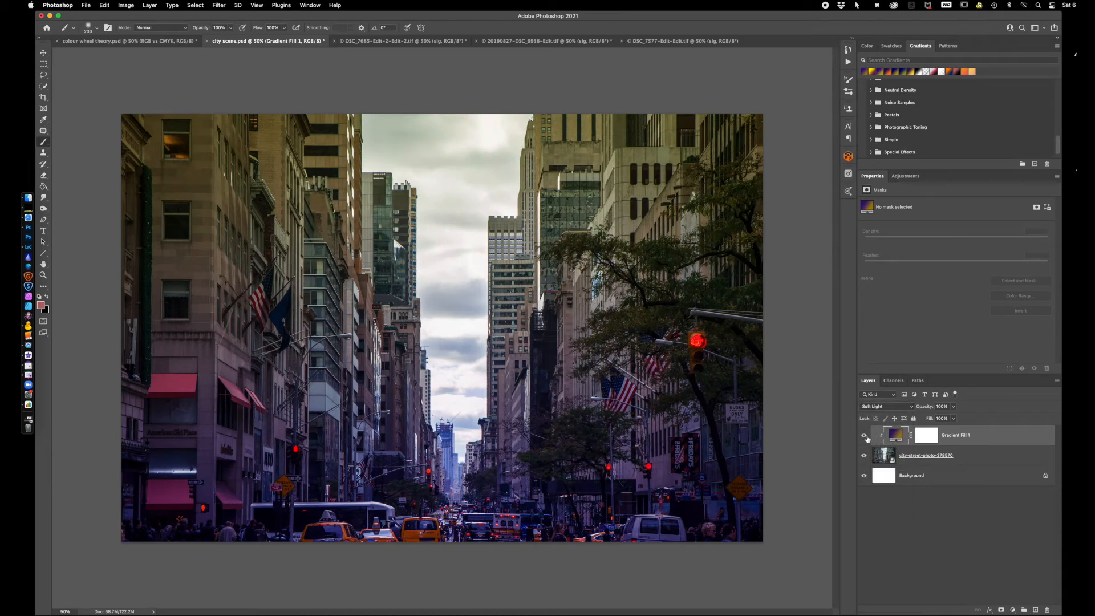
left_click(864, 436)
left_click(864, 436)
- Set the gradient fill layer's blend mode to Overlay and its opacity to 69%
left_click(888, 406)
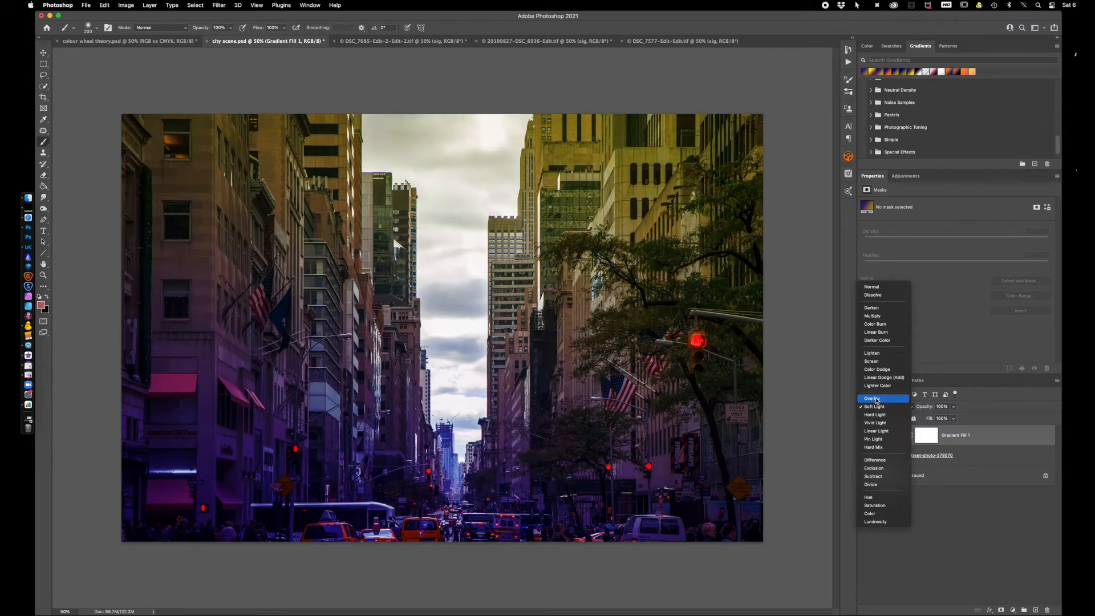
left_click(877, 399)
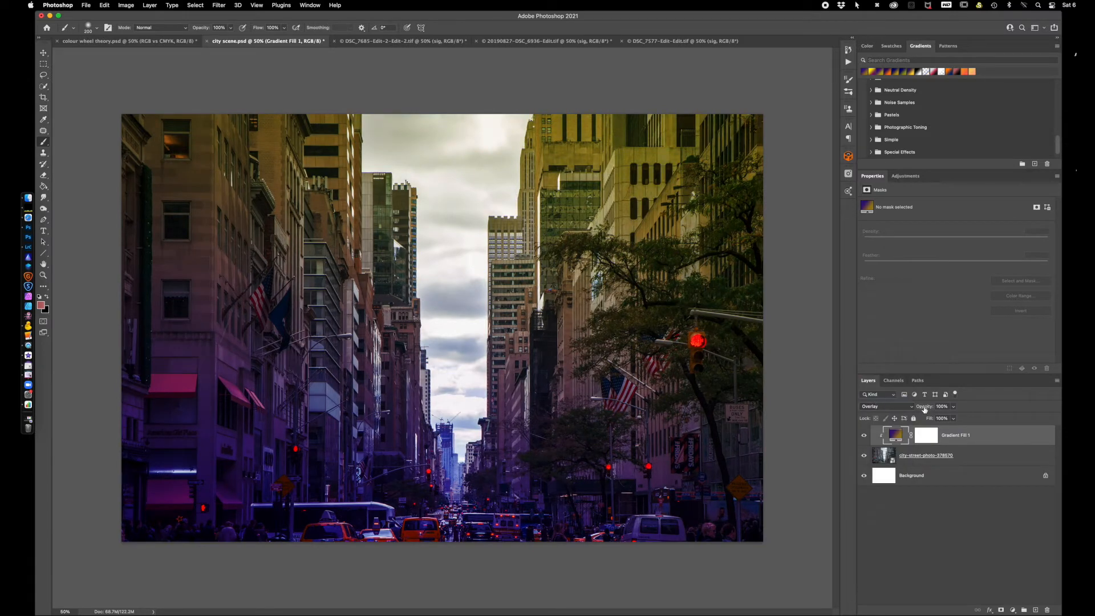
mouse_move(926, 408)
left_mouse_down()
mouse_move(906, 408)
mouse_move(915, 408)
left_mouse_up()
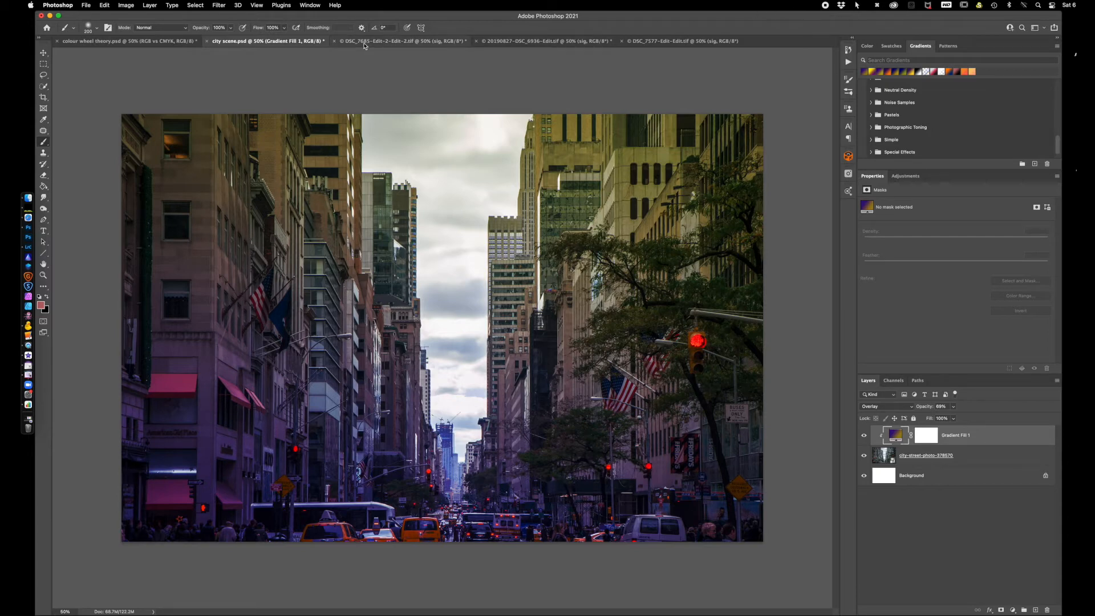
- Switch to the light bulb image and compare its Red, Green and Blue channels
left_click(365, 45)
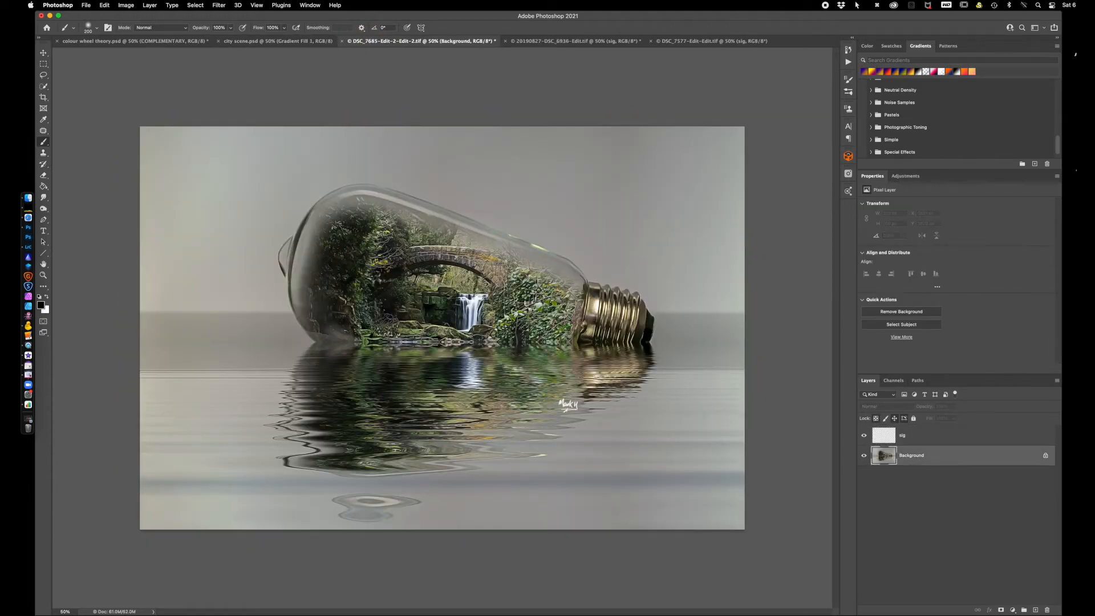
key("super+0")
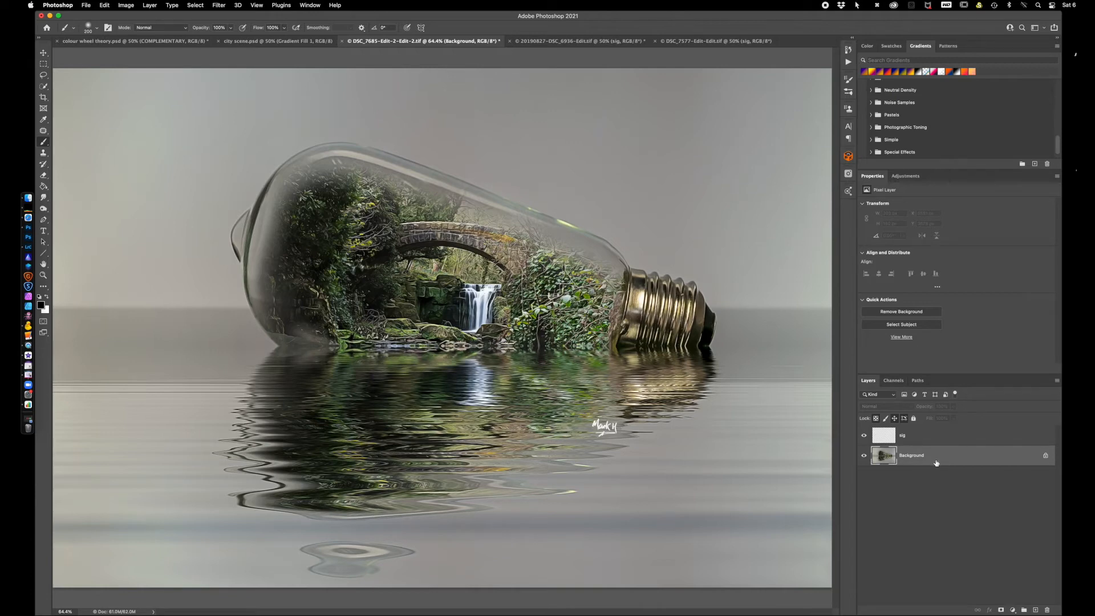
left_click(895, 382)
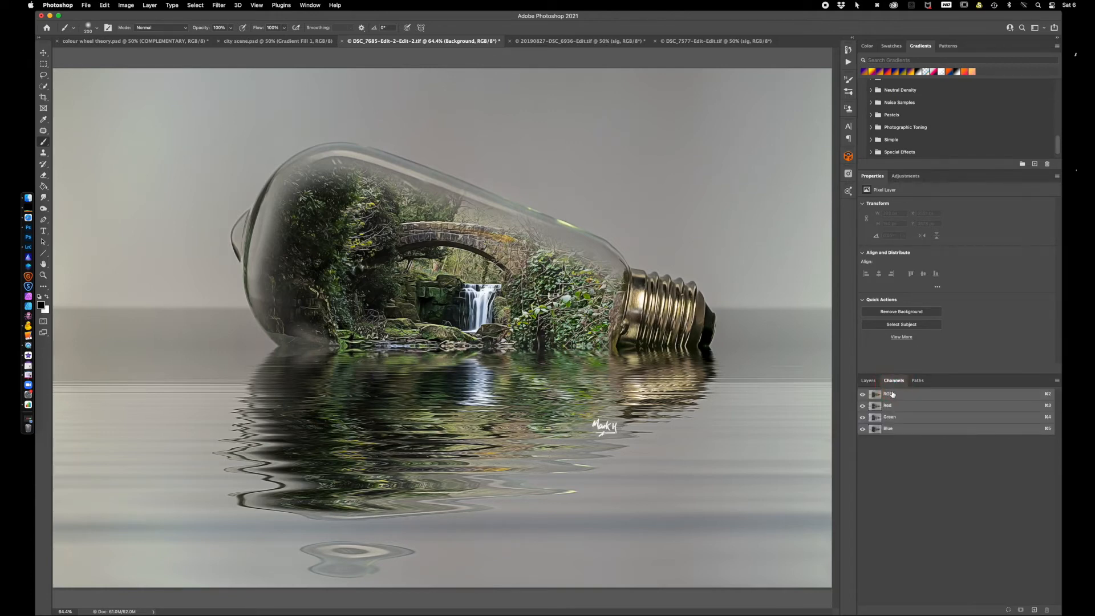
left_click(899, 407)
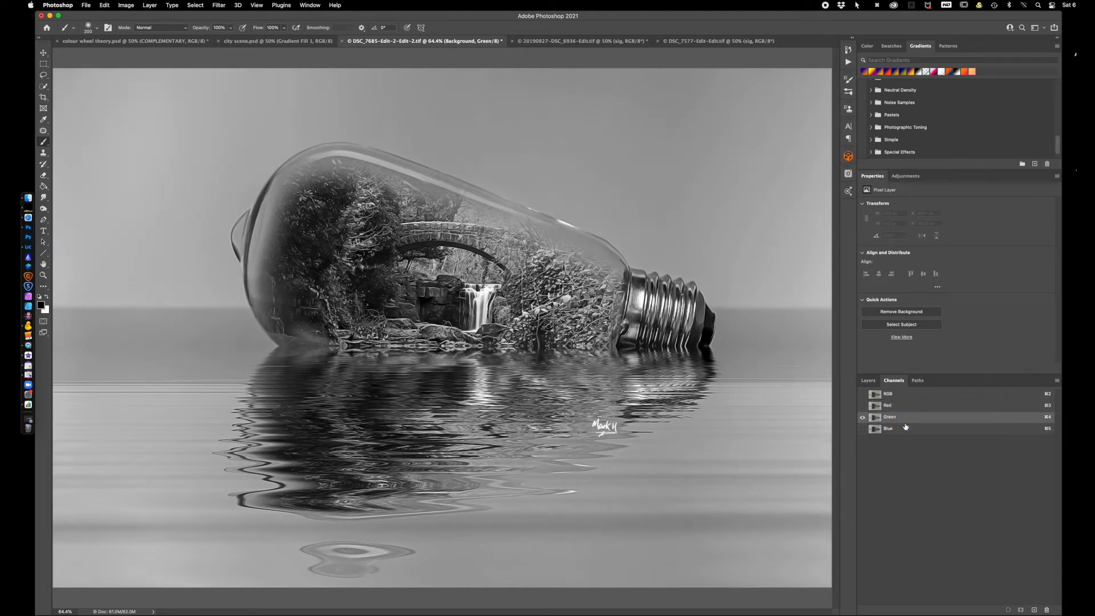
left_click(906, 431)
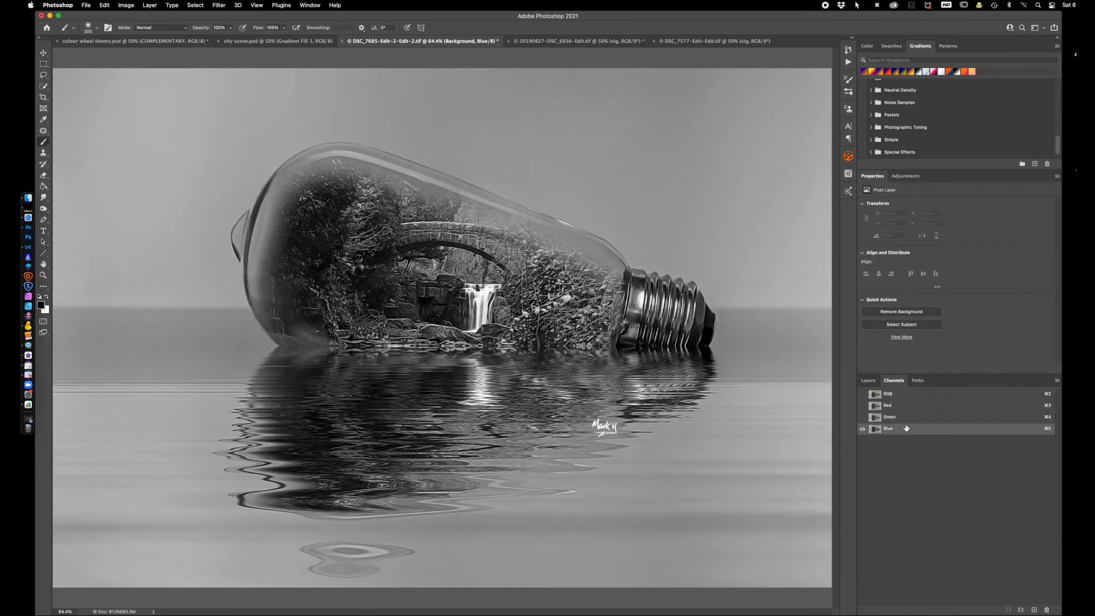
left_click(903, 407)
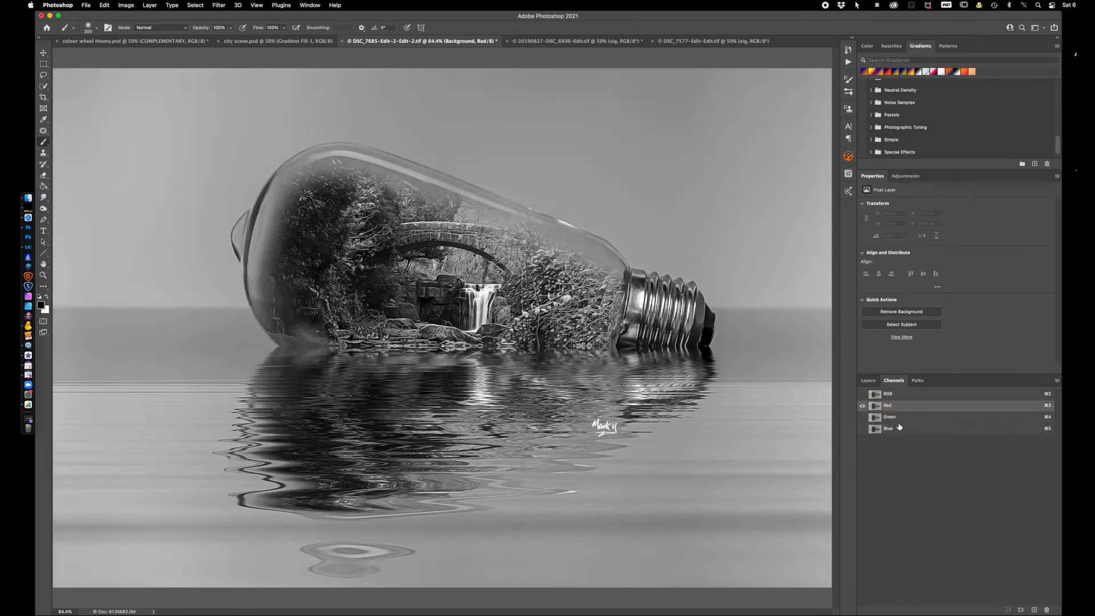
- Load the Blue channel's brightness as a selection and return to the layer stack
left_click(902, 432)
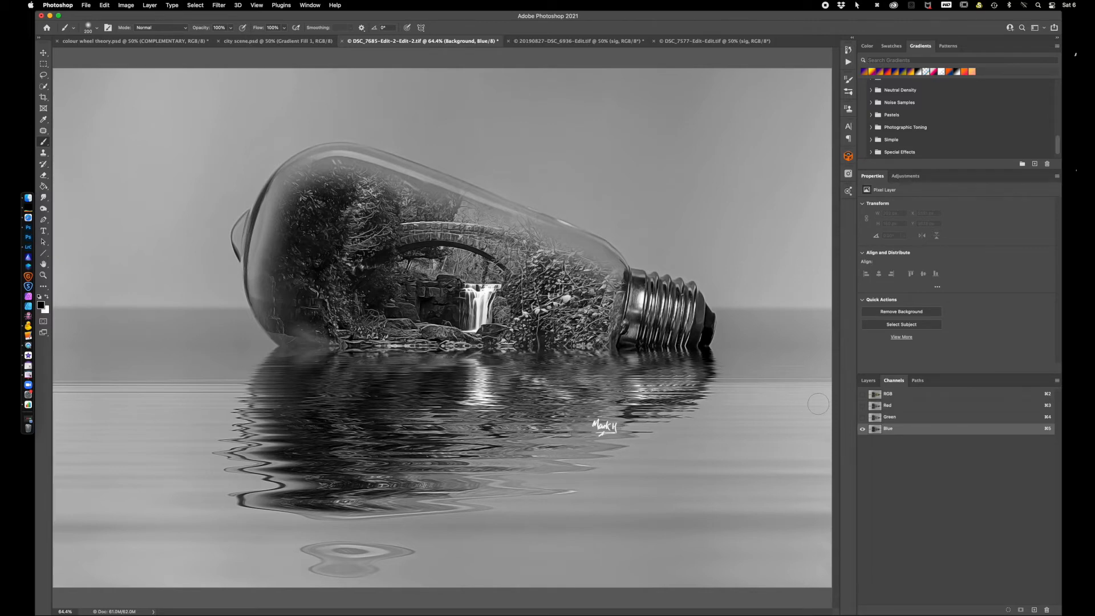
left_click(875, 432, "super")
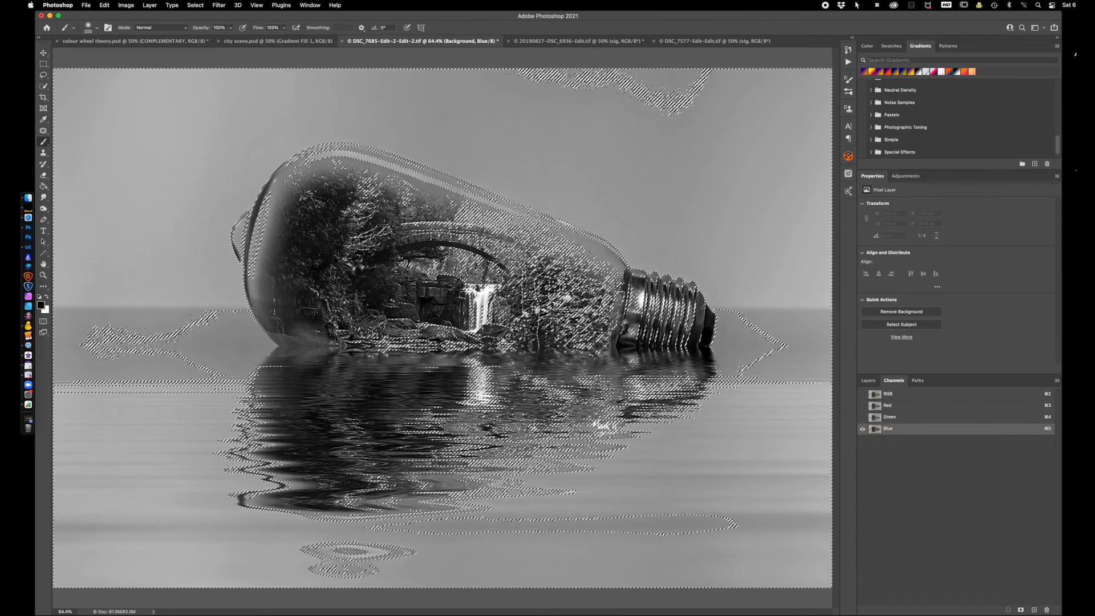
left_click(868, 380)
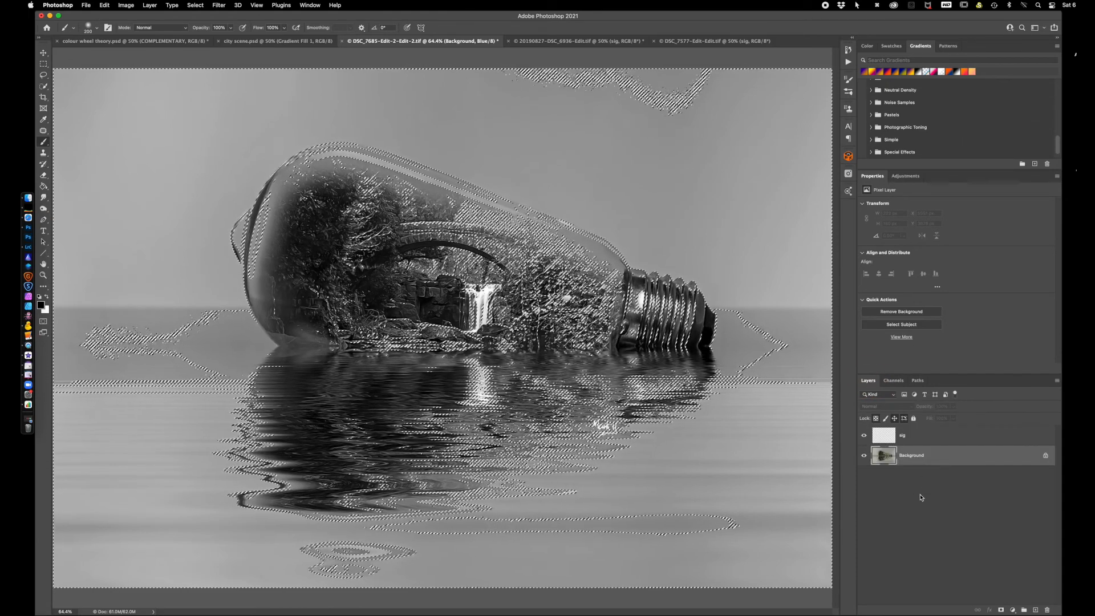
- Add a white Solid Color fill layer above the Background, masked by the active selection
left_click(1012, 610)
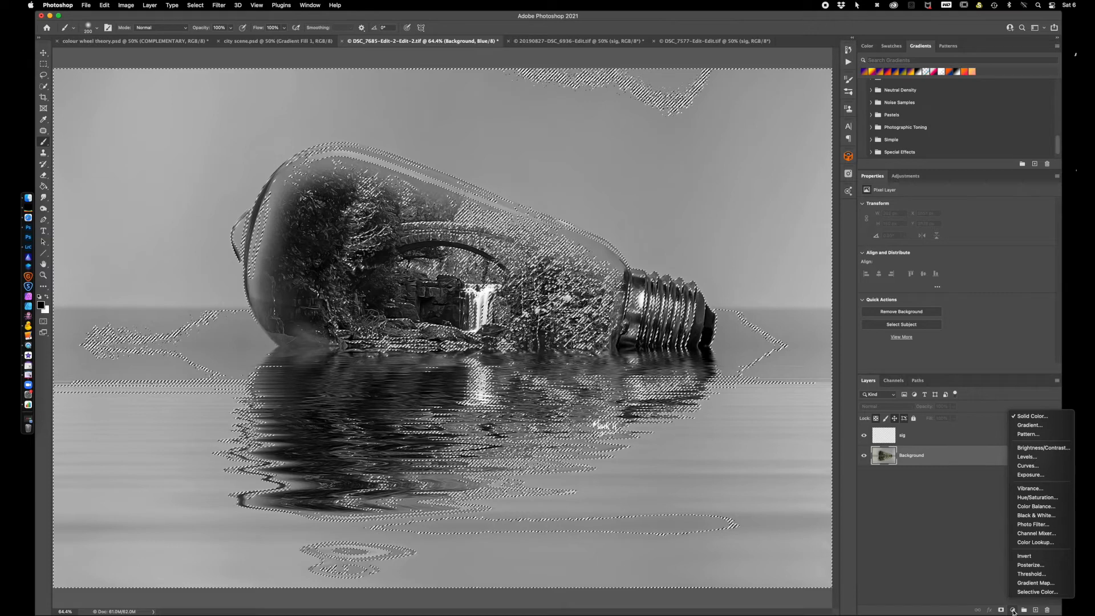
left_click(1034, 417)
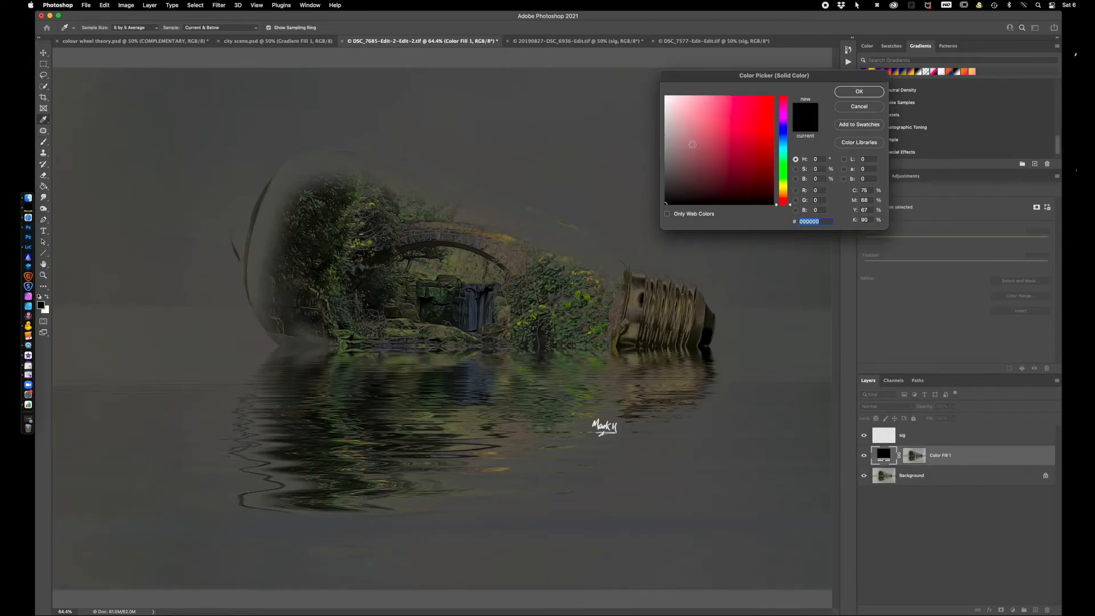
left_click_drag(663, 202, 588, 66)
left_click(859, 93)
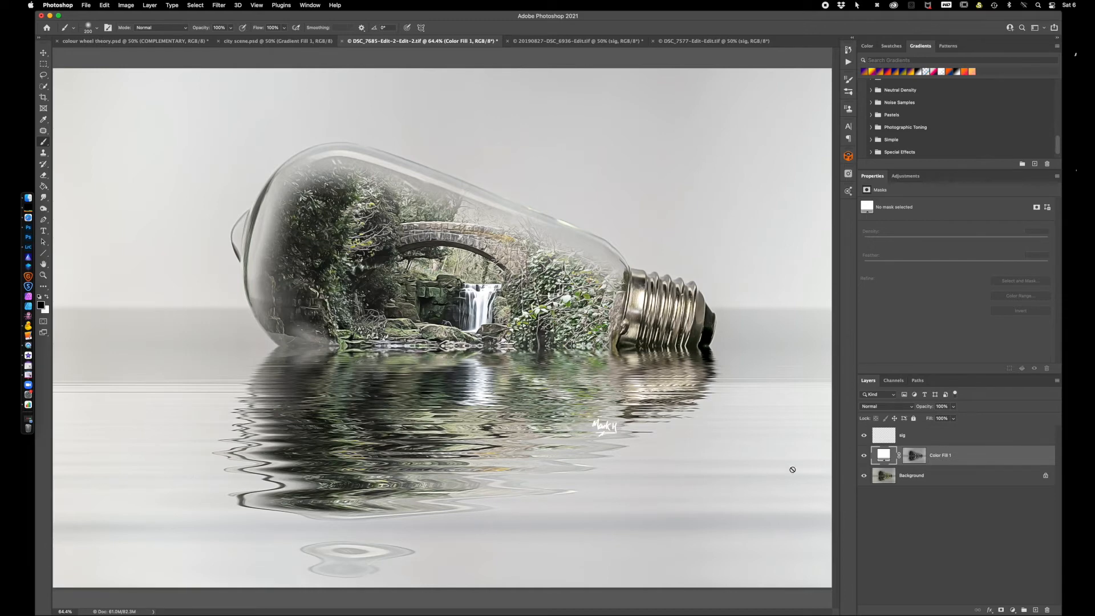
- Rename the white colour fill layer as highlights
left_click(979, 459)
left_click(944, 456)
double_click(944, 456)
type("highli")
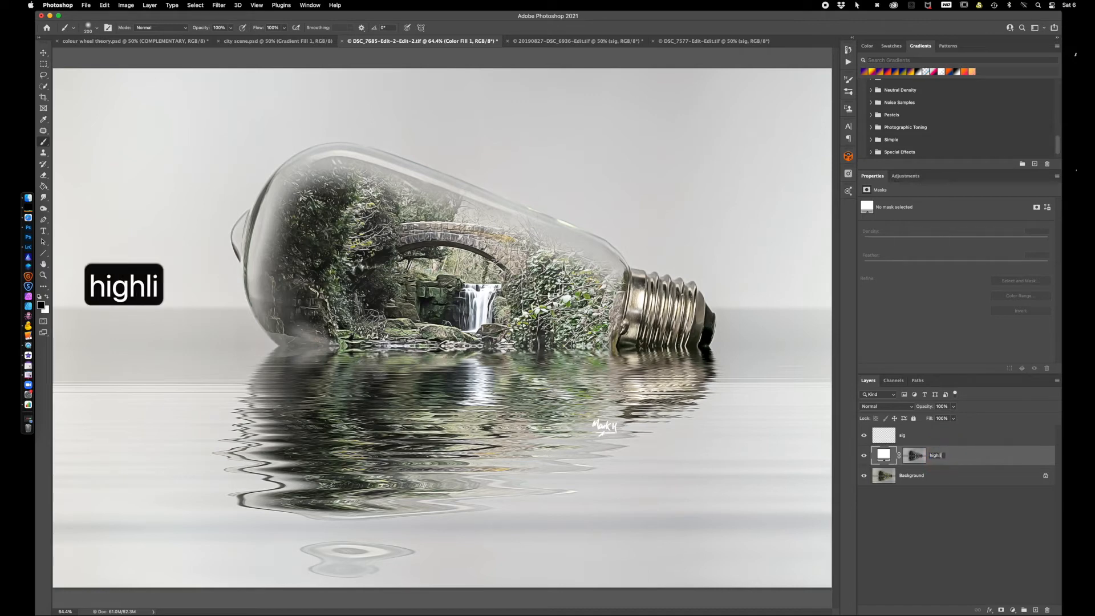
type("ghts")
key("Return")
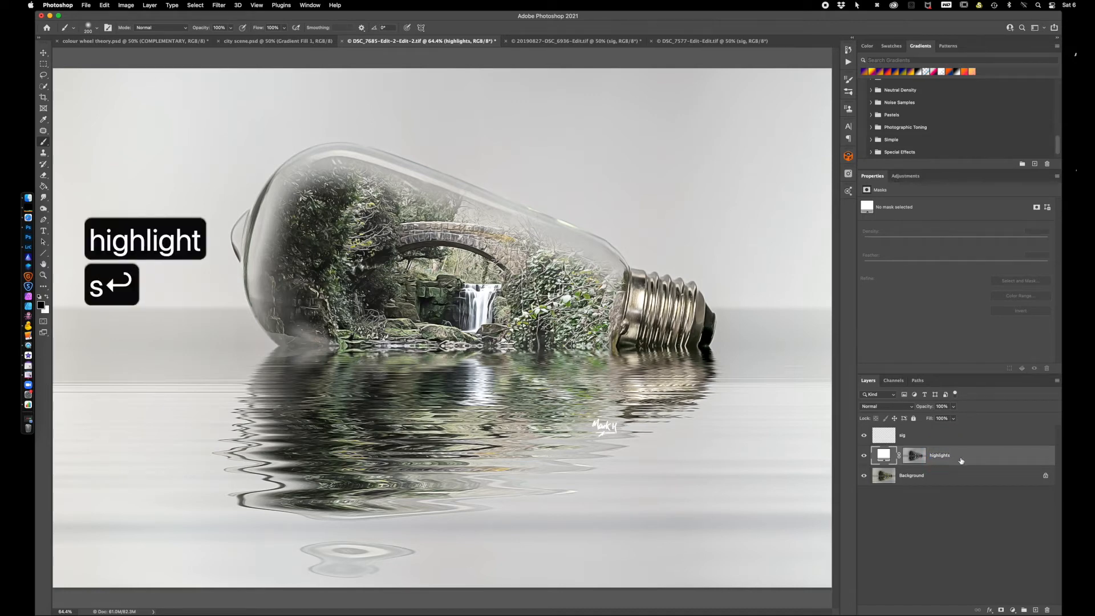
- Duplicate the highlights layer and name the copy shadows
key("super+j")
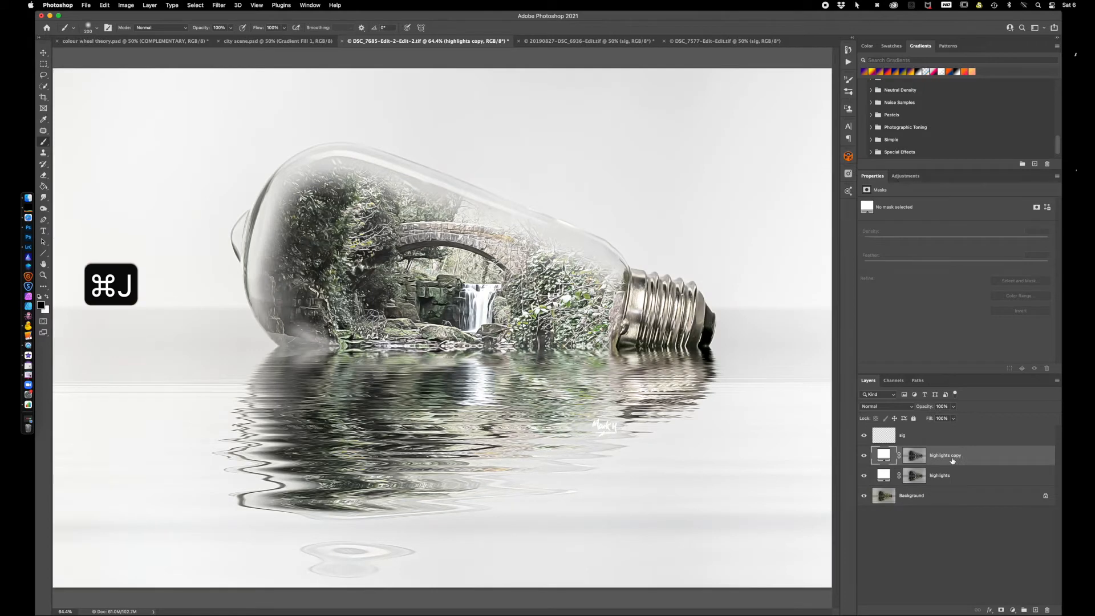
double_click(950, 456)
type("shadows")
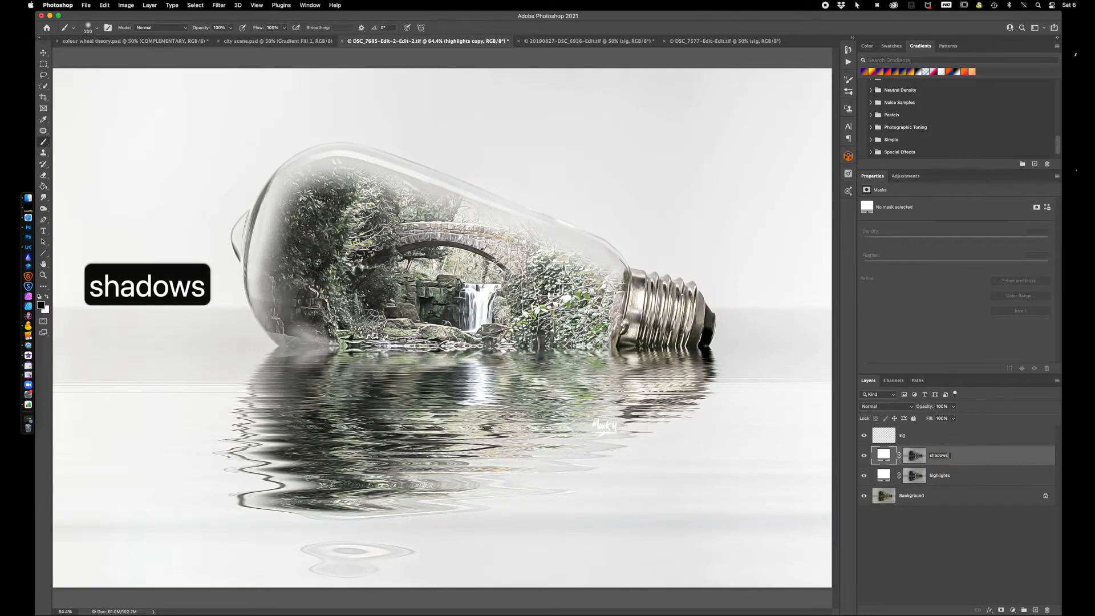
key("Return")
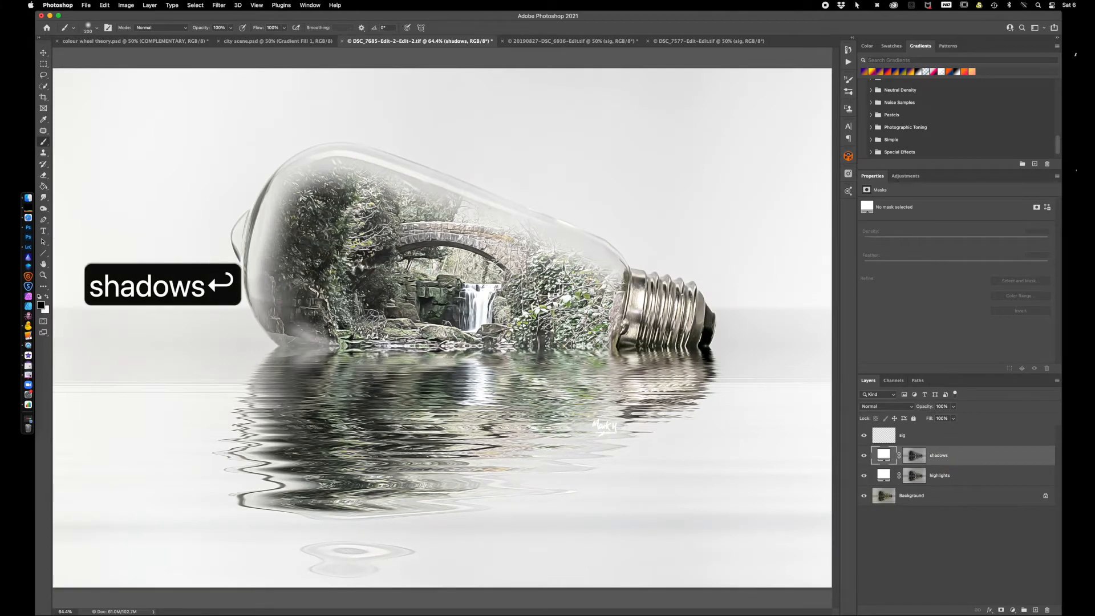
- Invert the shadows layer's mask and set its fill colour to black
left_click(914, 455)
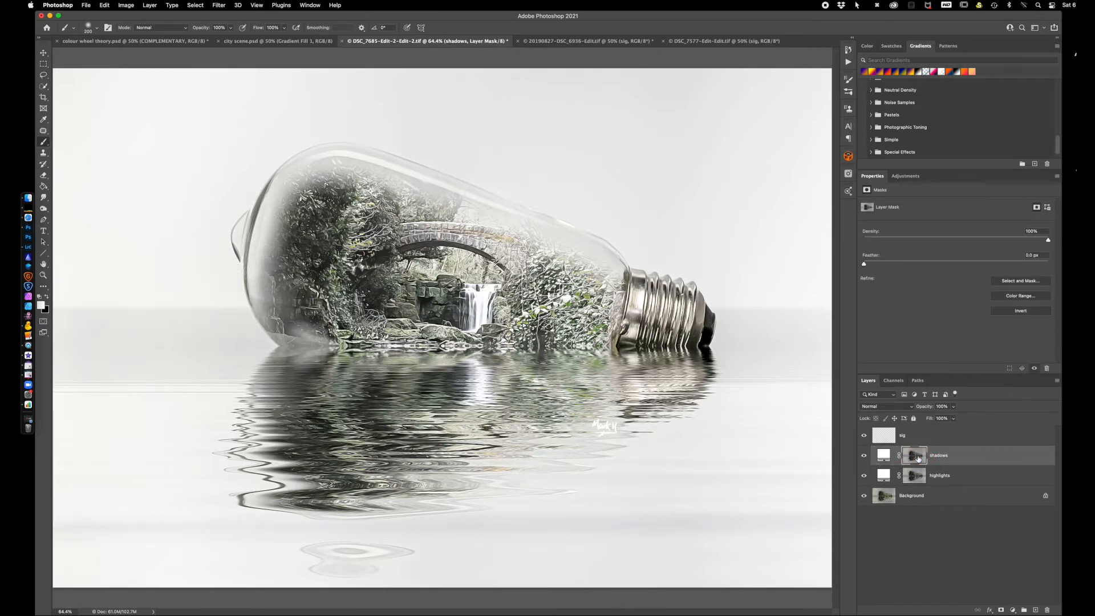
key("super+i")
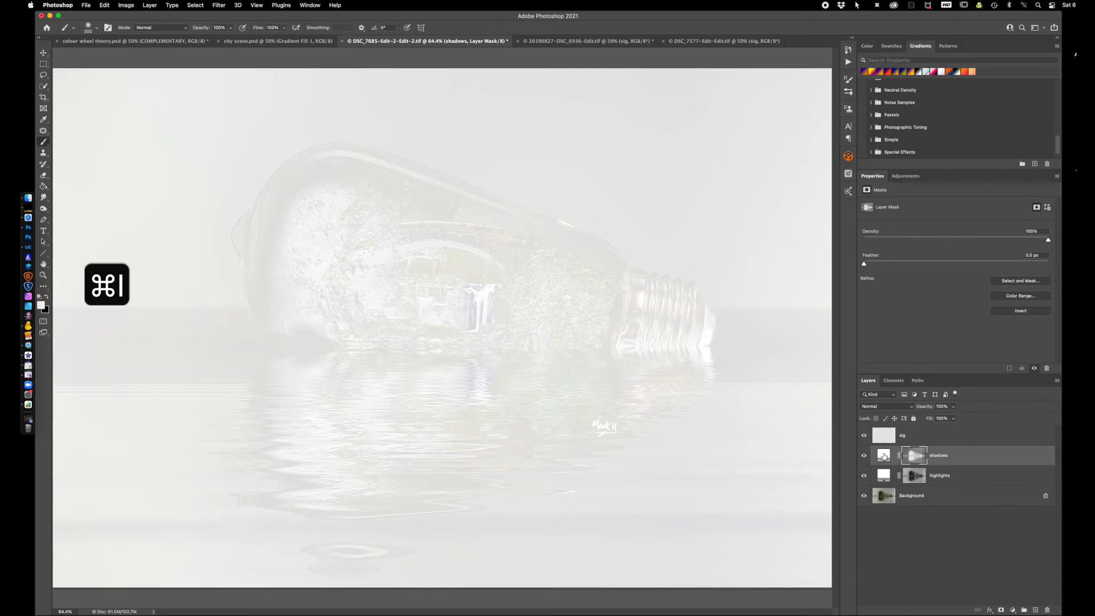
double_click(883, 455)
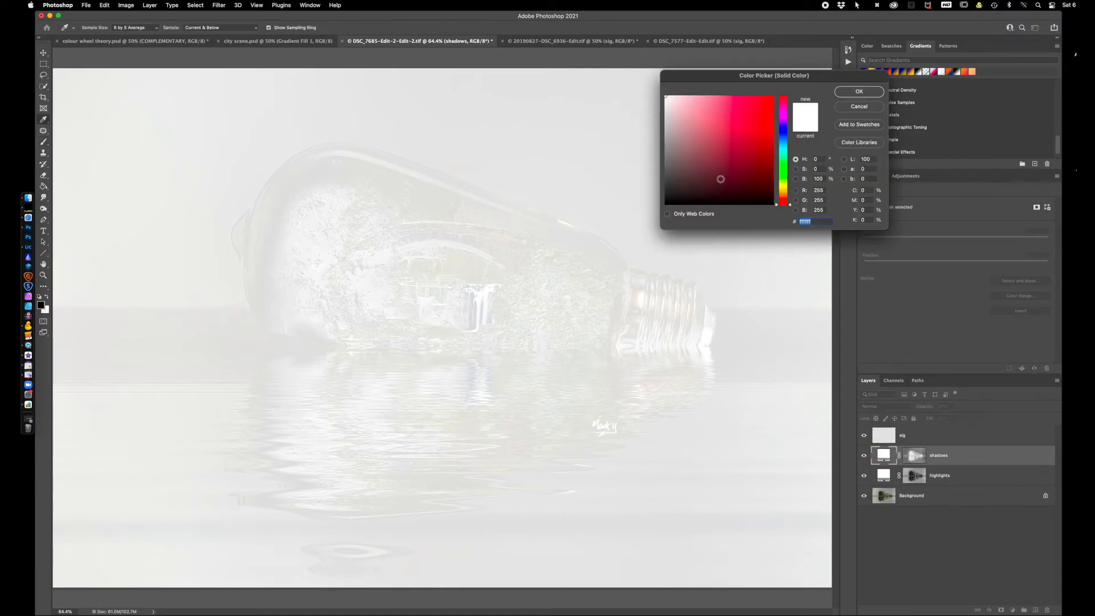
left_click_drag(665, 97, 653, 225)
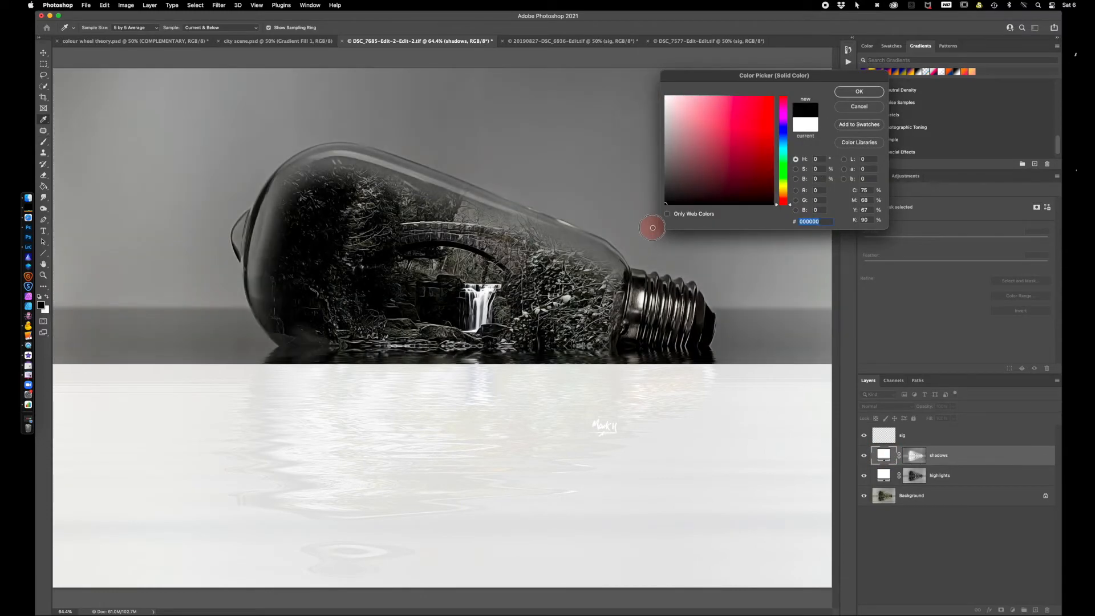
left_click(859, 91)
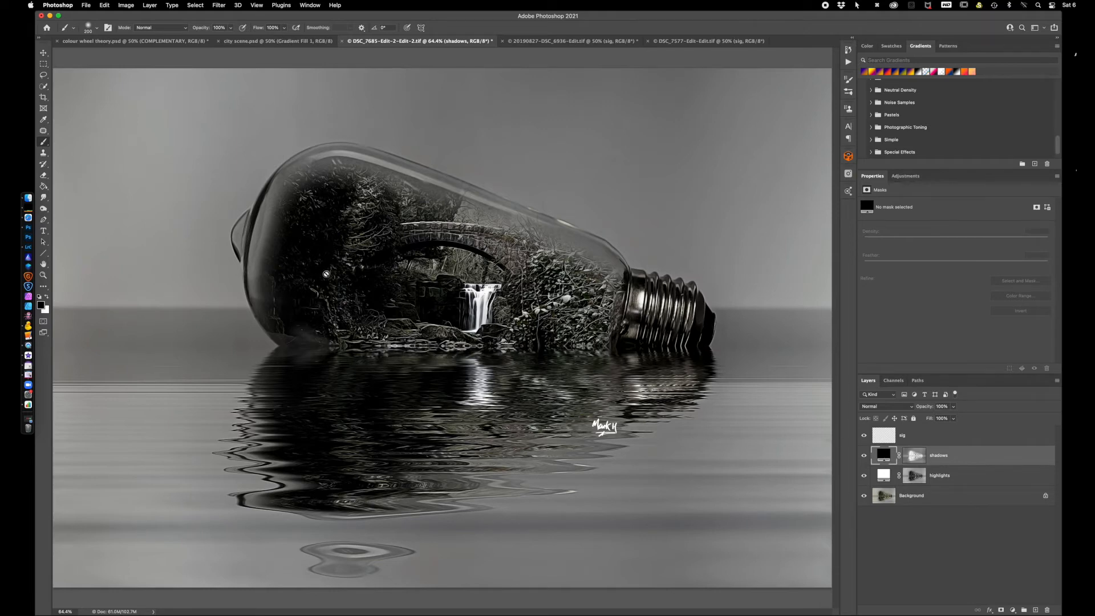
- Change the shadows layer's fill colour to dark brown #251803
left_click(881, 475)
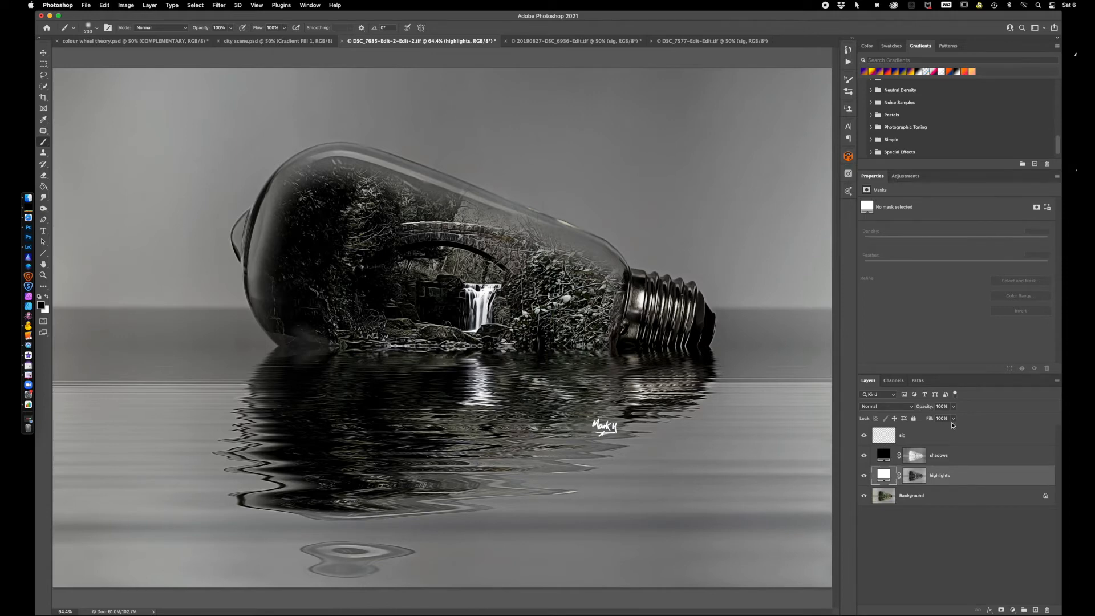
left_click(883, 457)
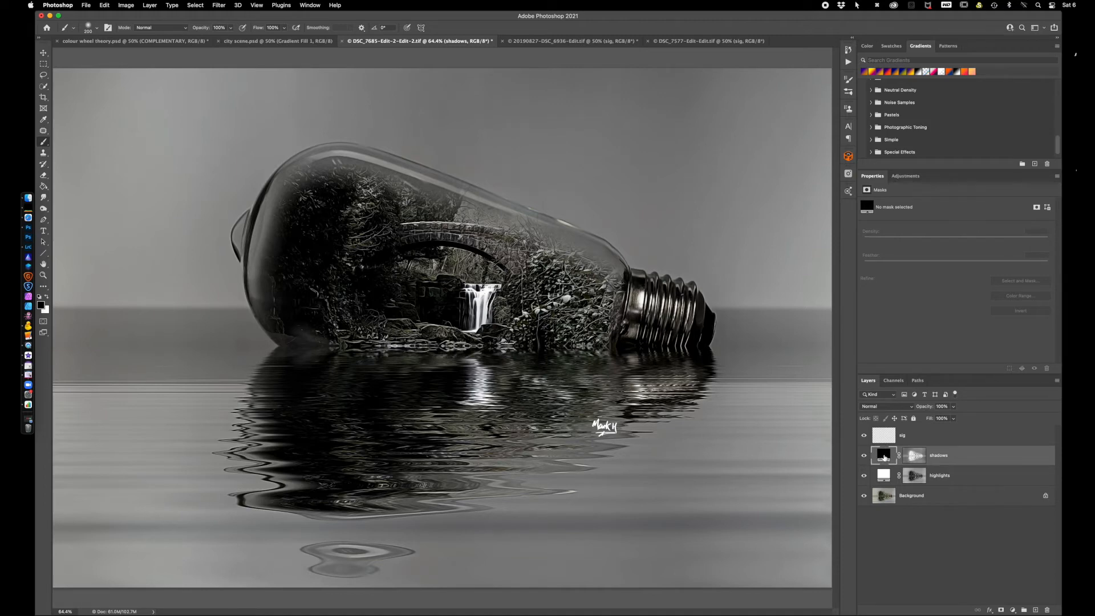
double_click(884, 455)
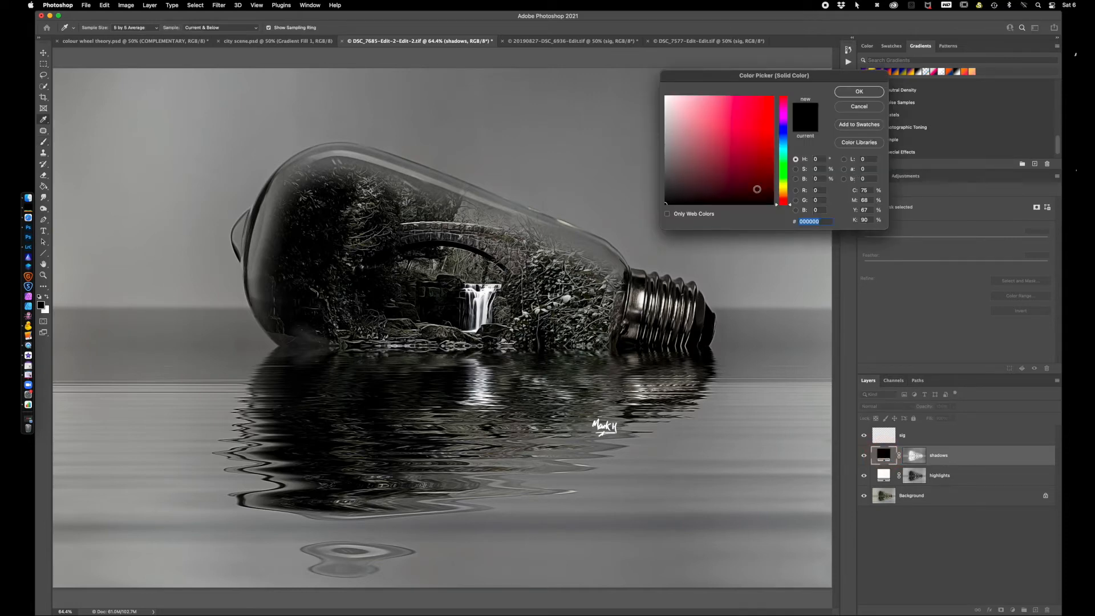
left_click(666, 204)
left_click_drag(790, 208, 790, 192)
left_click_drag(666, 203, 766, 188)
left_click(861, 92)
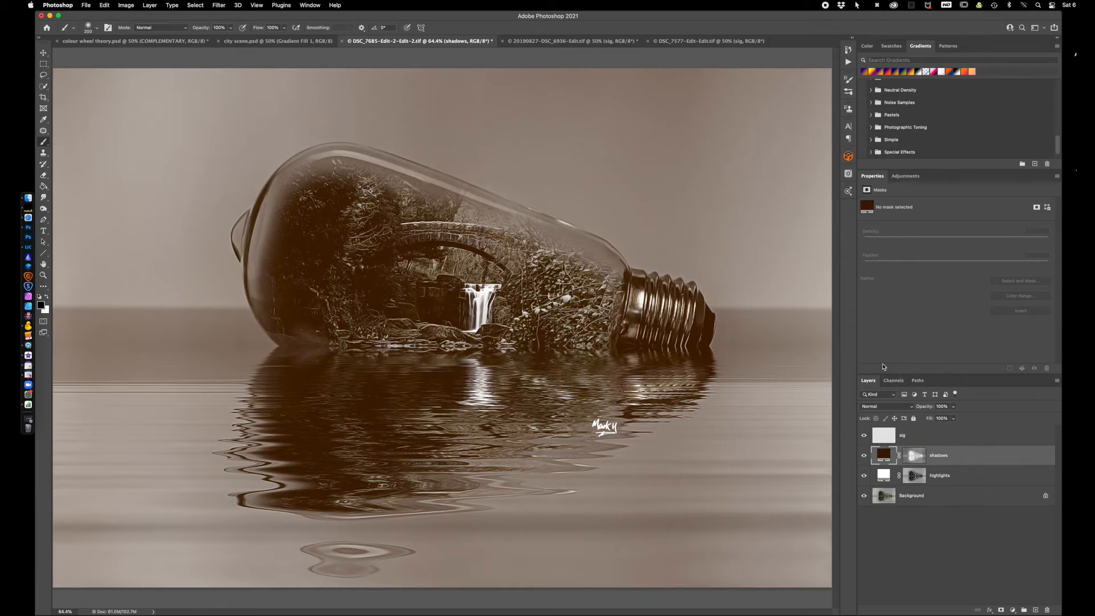
- Examine the Adobe Color Themes extension and where it is listed among the legacy extensions, then collapse it
left_click(848, 192)
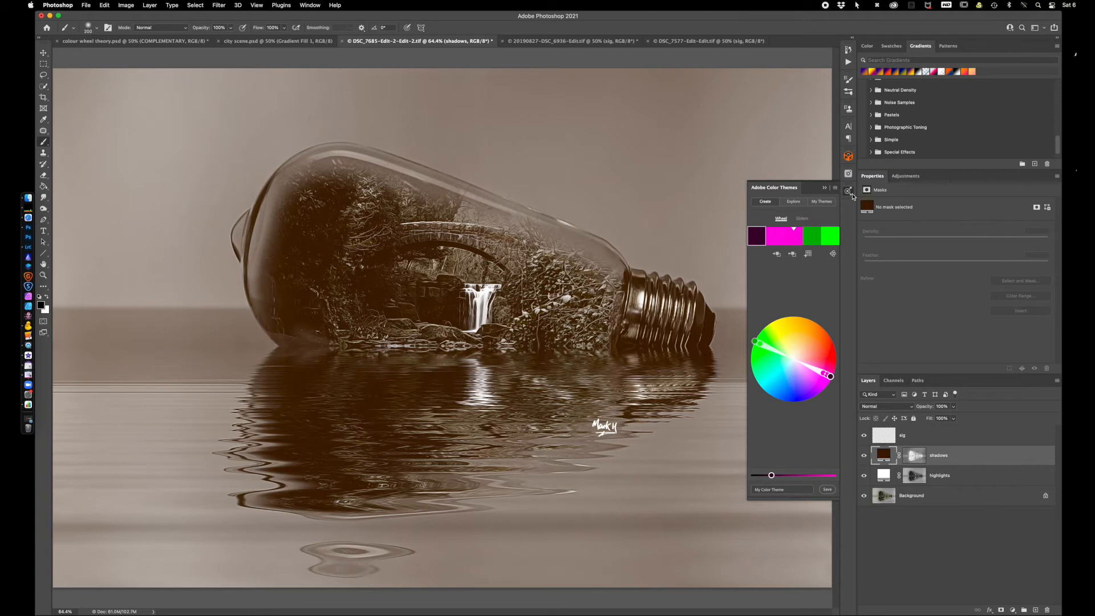
left_click(306, 7)
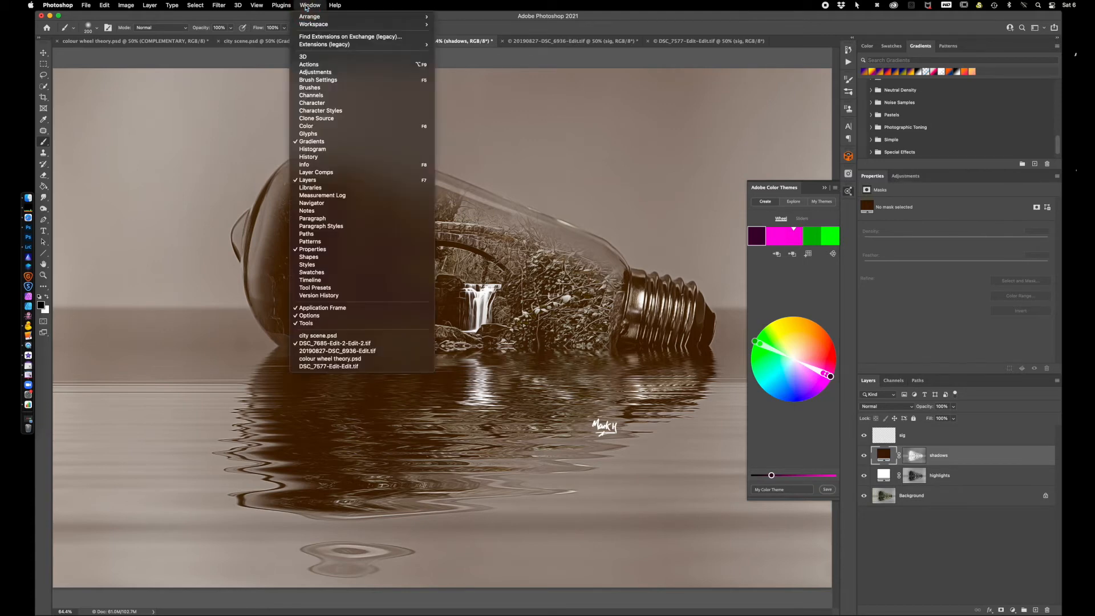
mouse_move(324, 44)
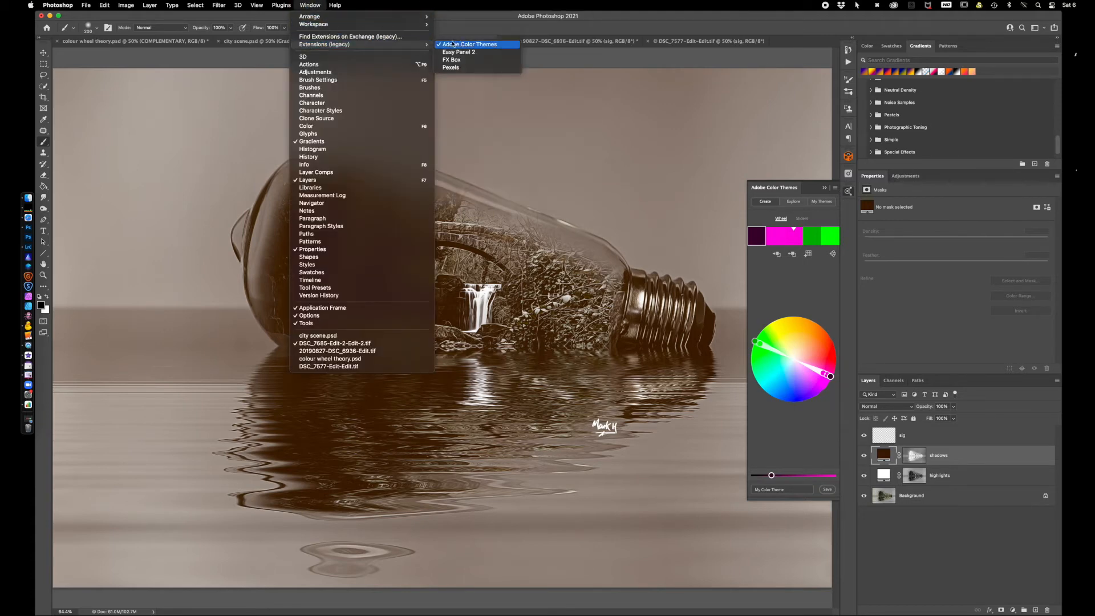
left_click(796, 21)
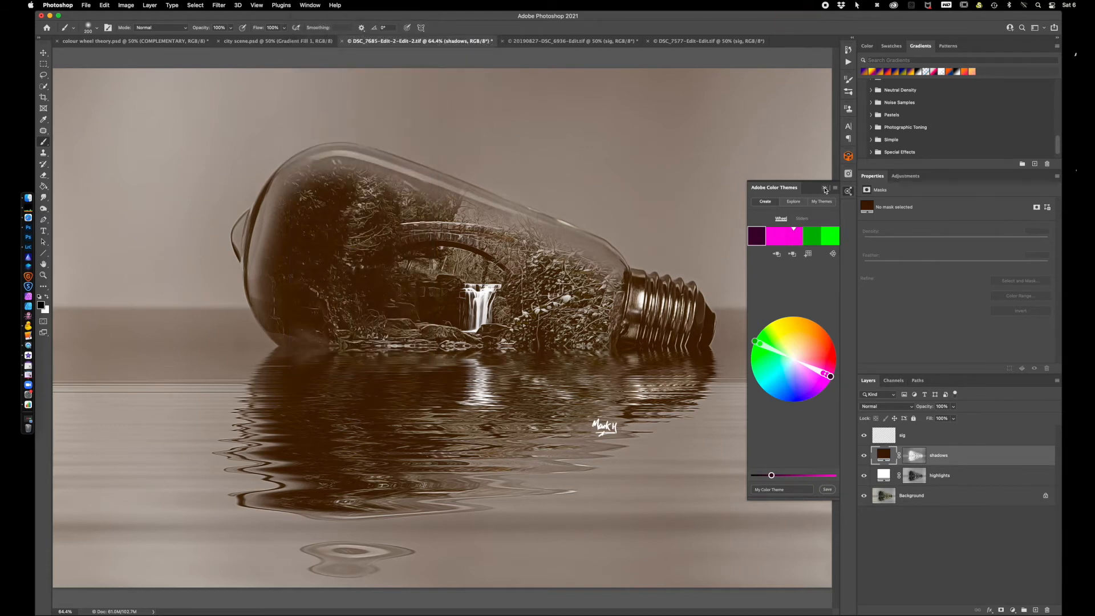
left_click(825, 188)
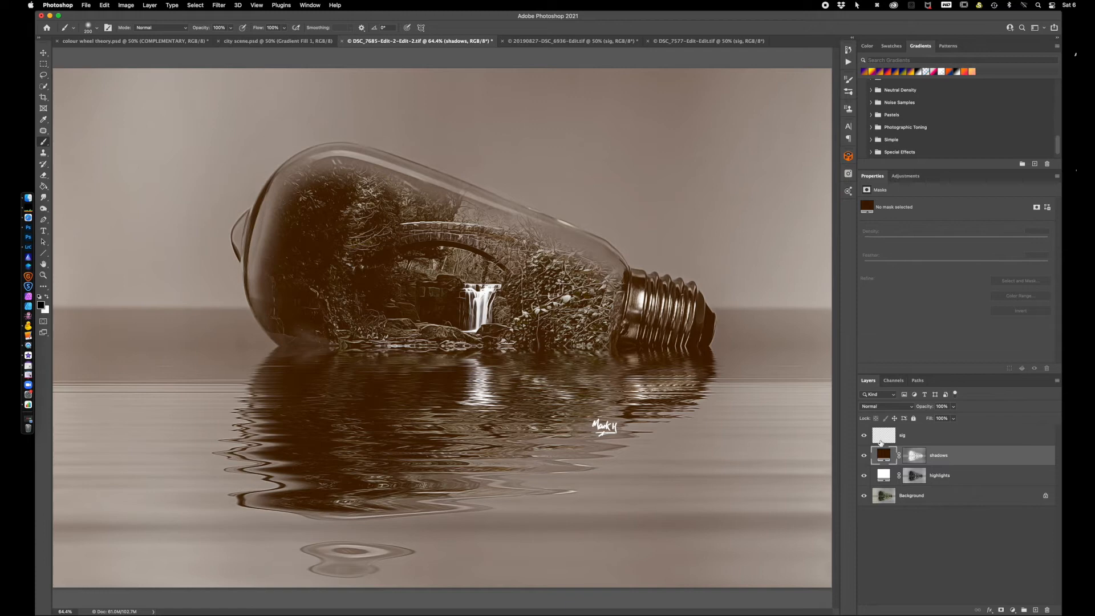
- Copy the shadows fill's hex code and set the foreground colour to #251803
double_click(884, 455)
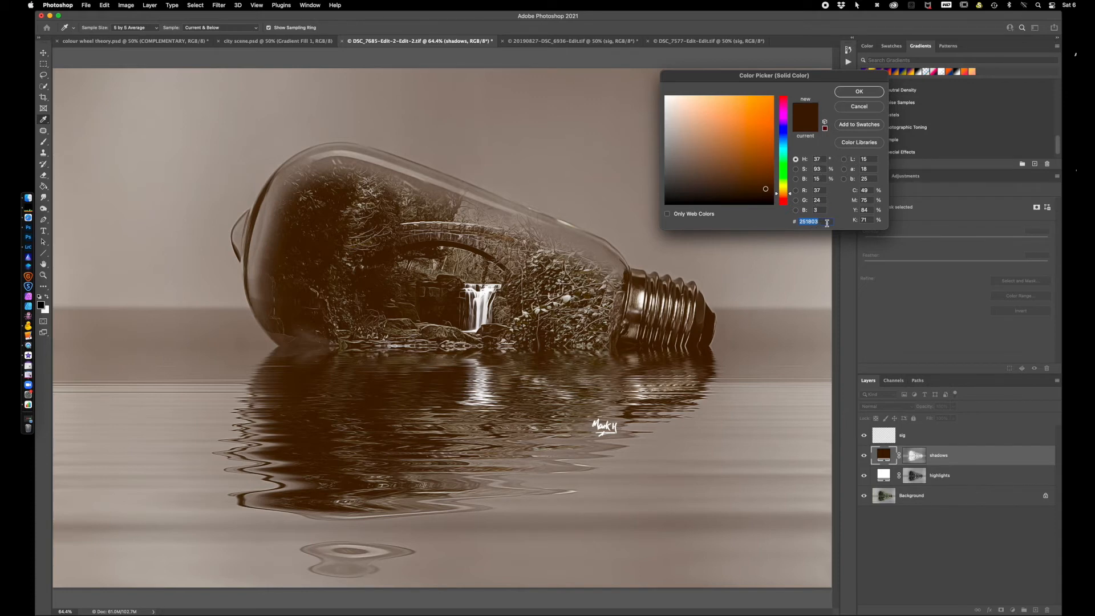
key("super+c")
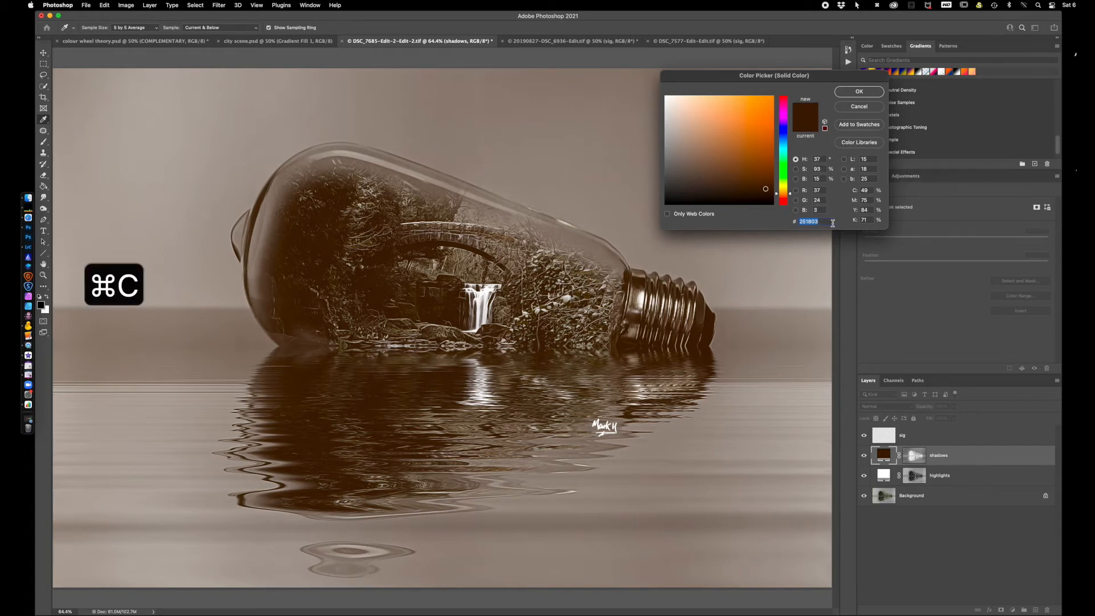
left_click(871, 92)
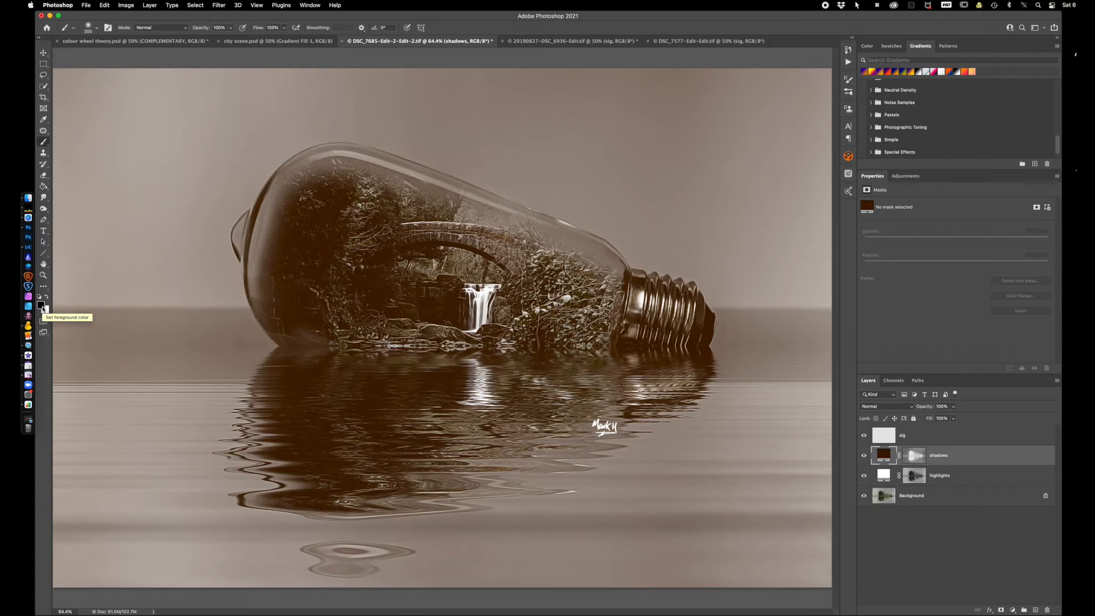
left_click(42, 307)
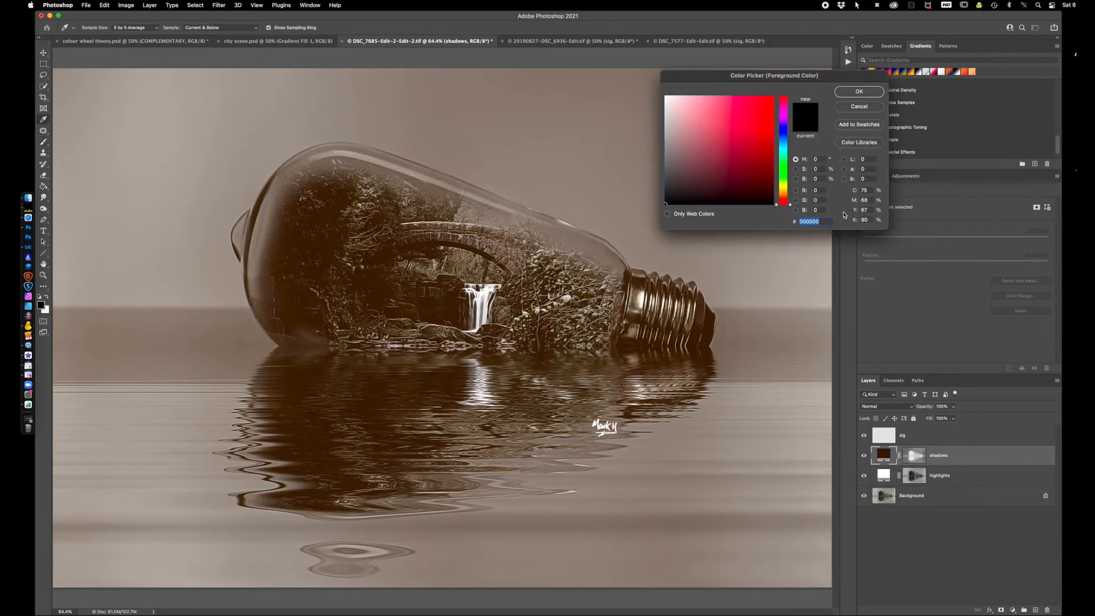
key("cmd+v")
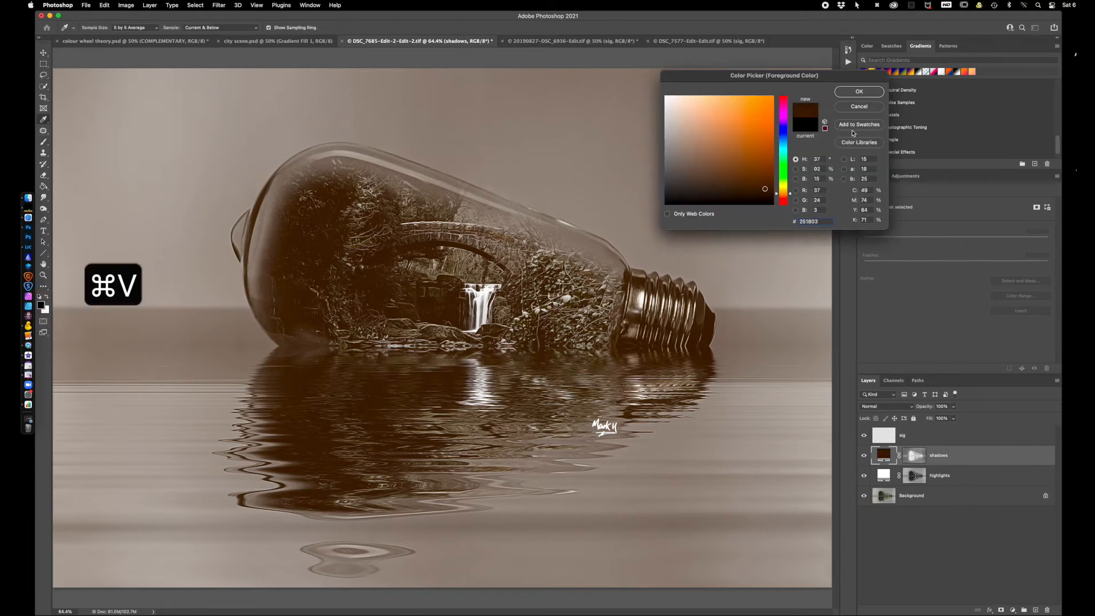
left_click(859, 92)
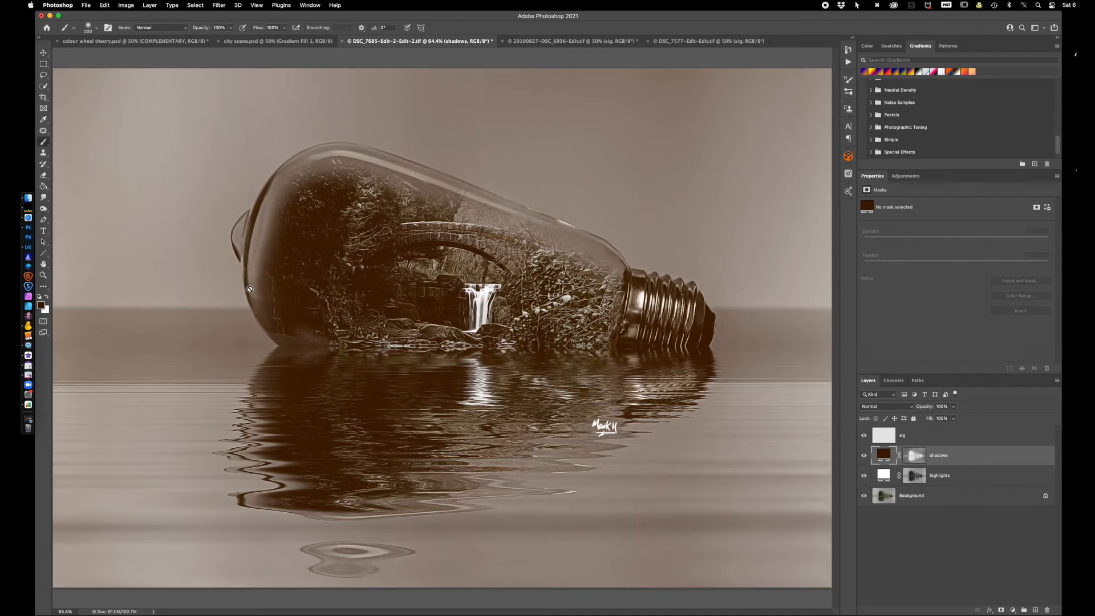
- Build a Complementary theme in Adobe Color Themes from the foreground colour and select the highlights layer
left_click(848, 194)
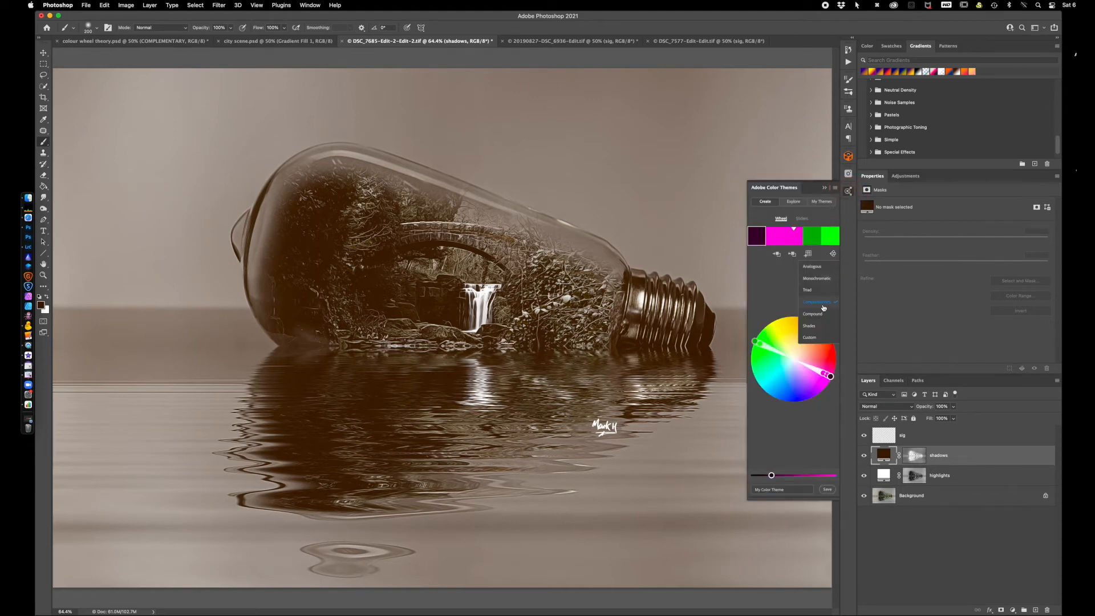
left_click(816, 305)
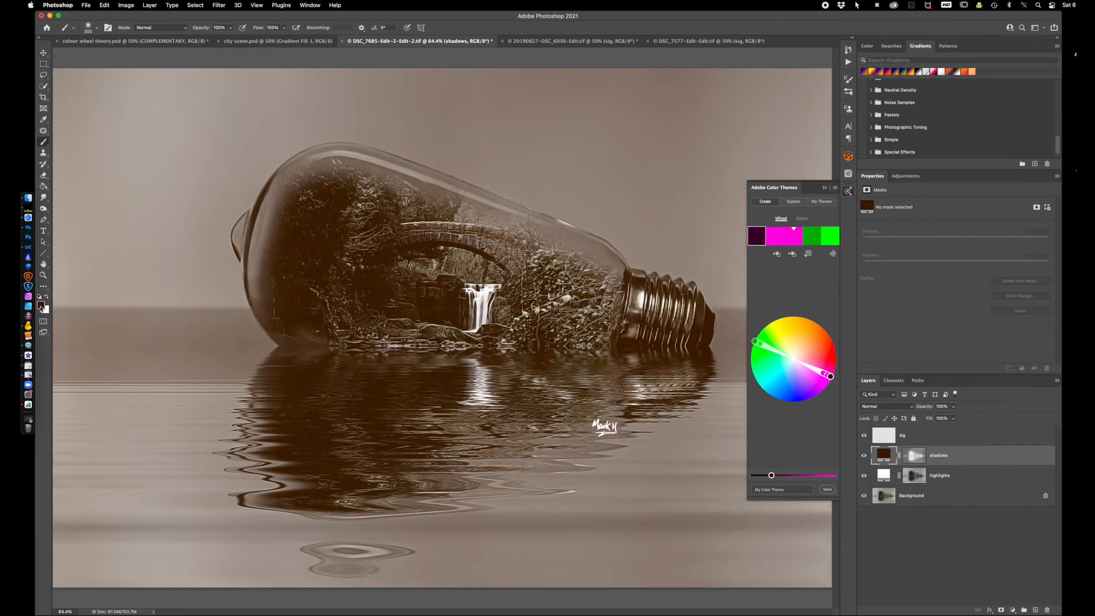
left_click(793, 256)
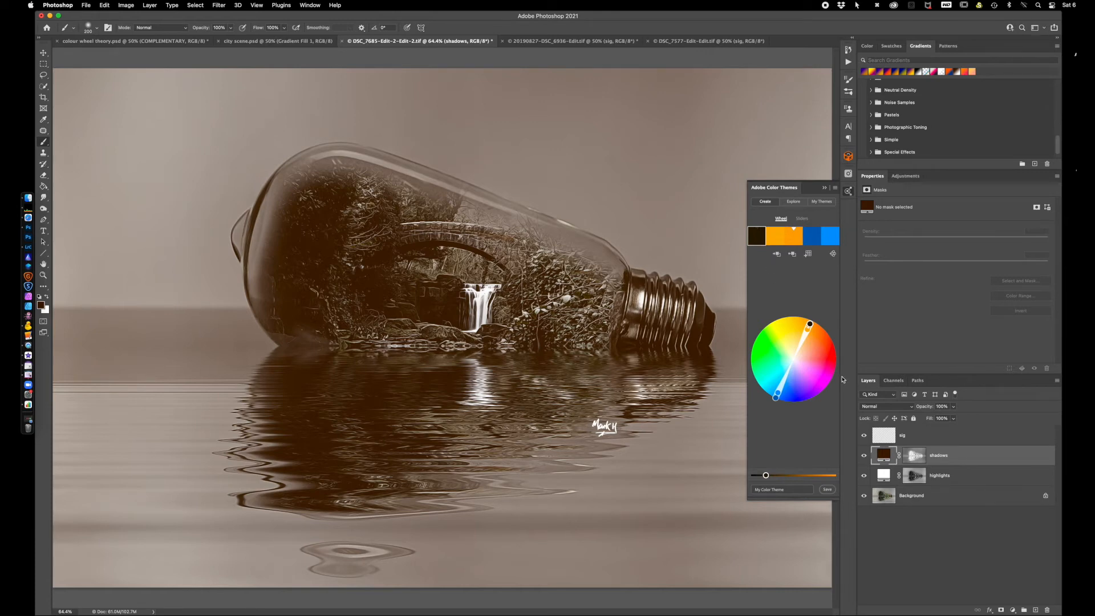
left_click(971, 481)
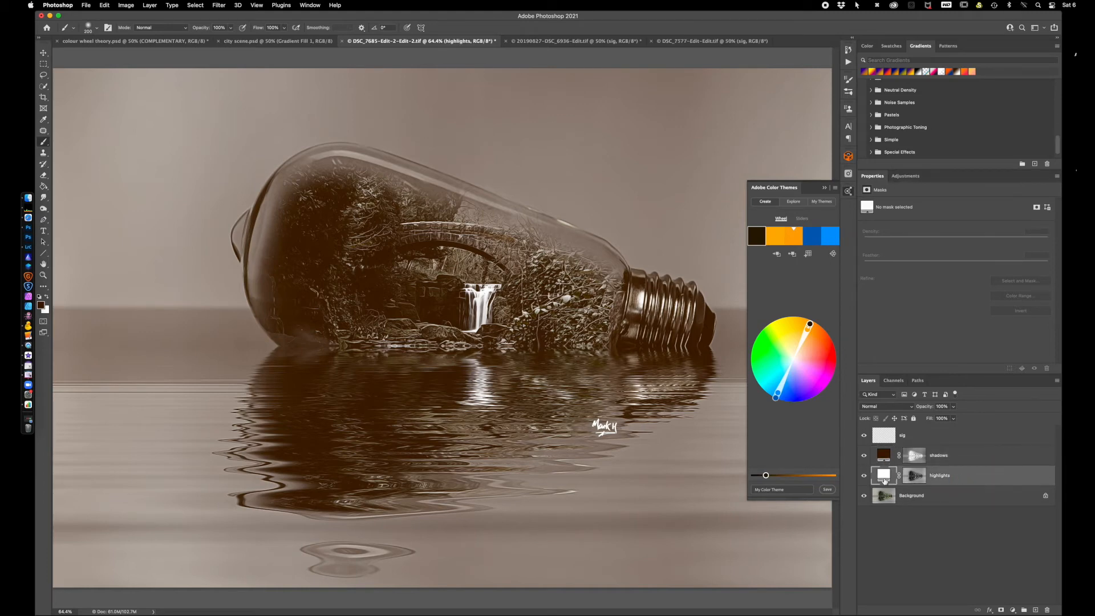
- Apply the theme's complementary blue as the highlights layer's fill colour and collapse Adobe Color Themes
left_click(814, 240)
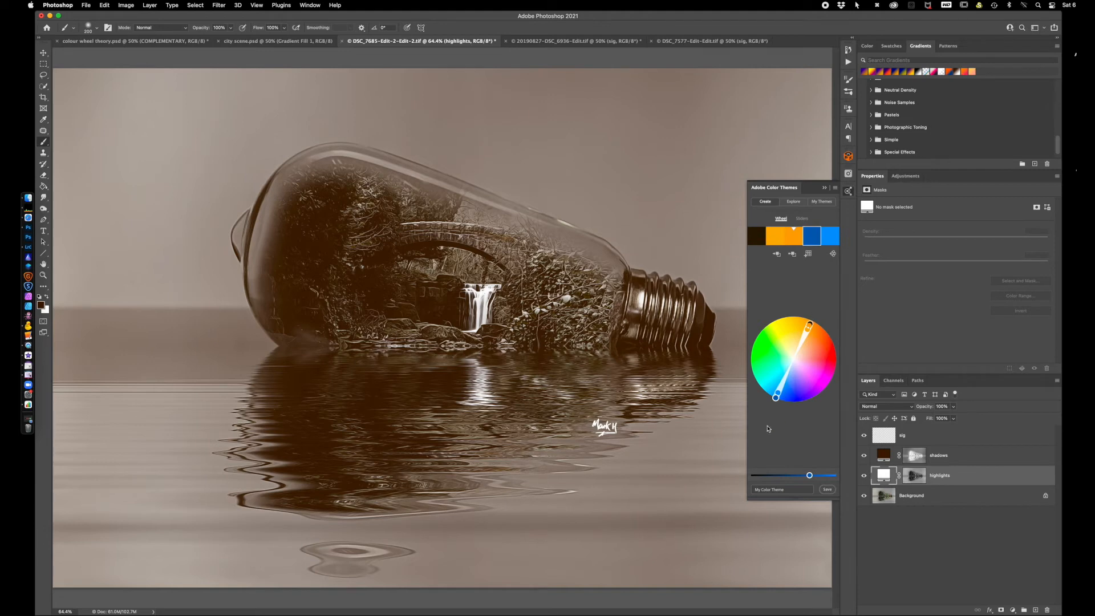
left_click(777, 254)
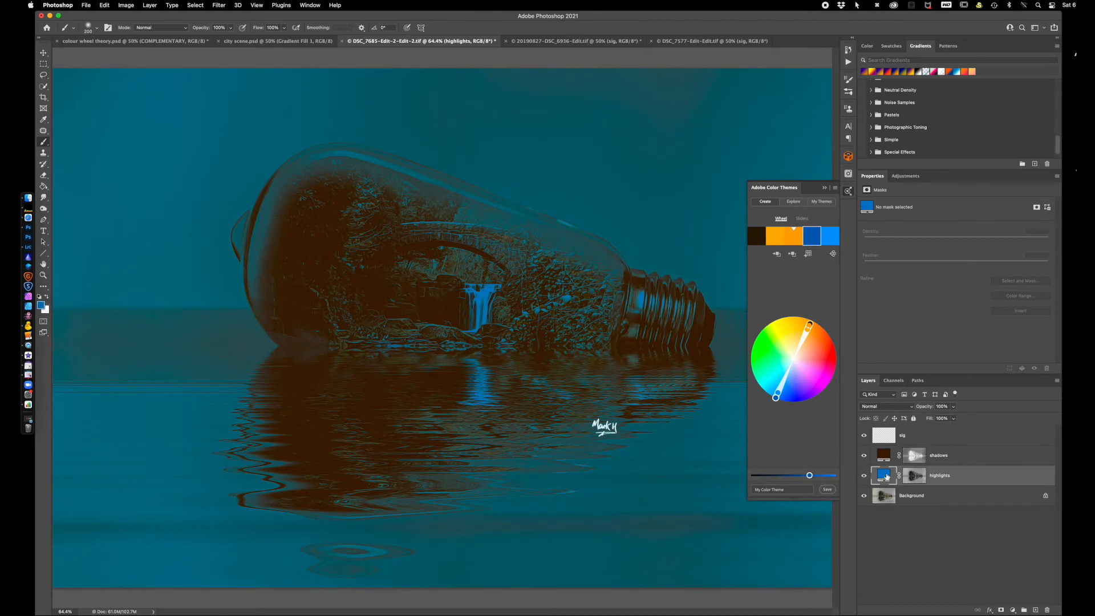
left_click(824, 189)
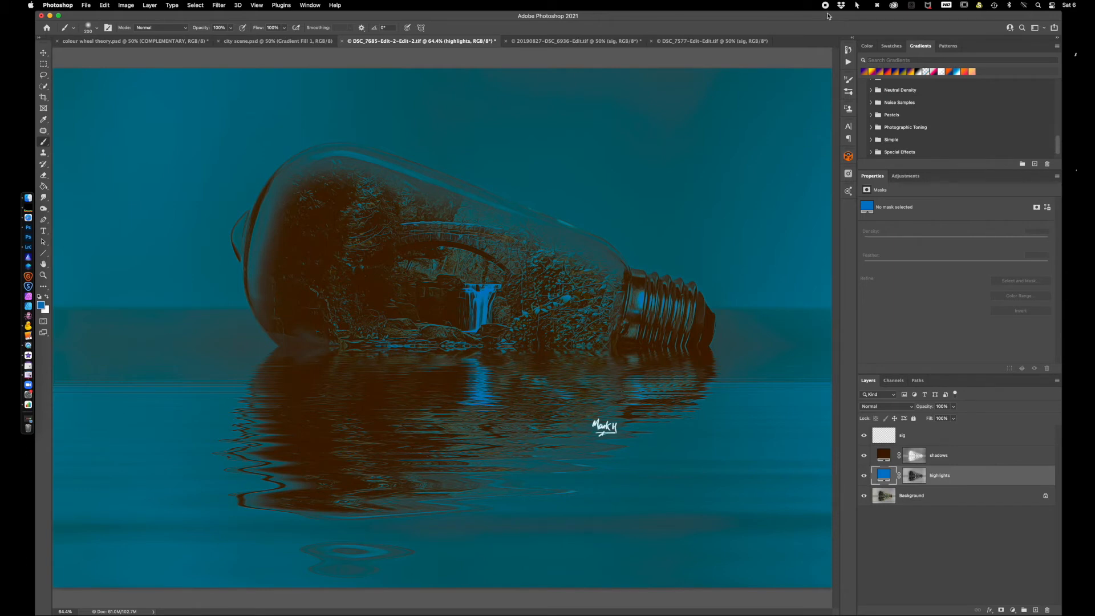
- Hide the highlights layer, set the shadows layer's blend mode to Overlay, and compare the image with and without it
key("alt+bracketright")
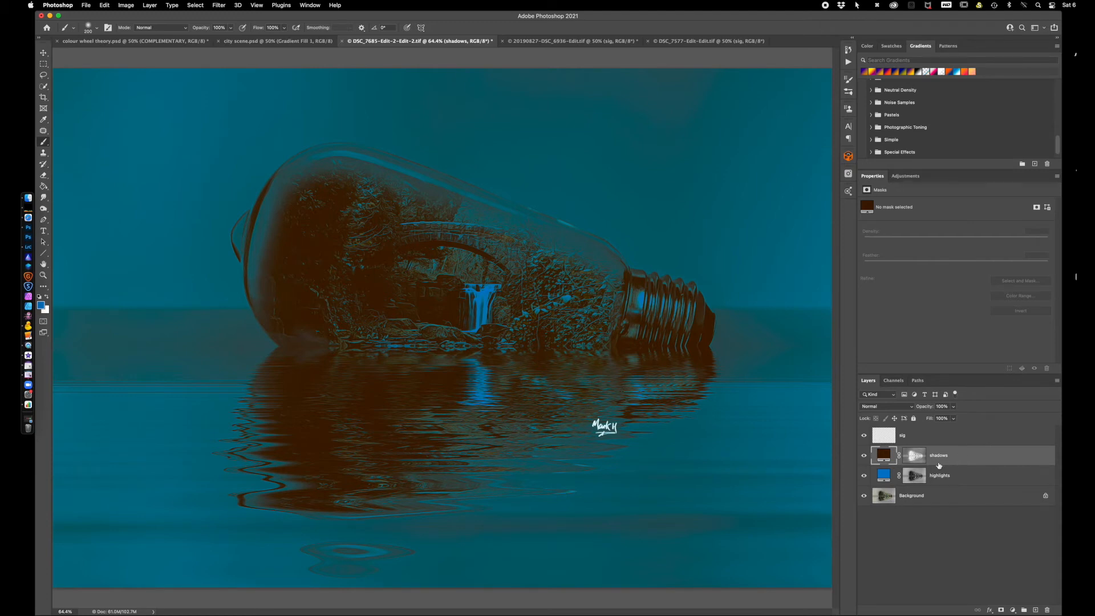
left_click(864, 475)
left_click(964, 457)
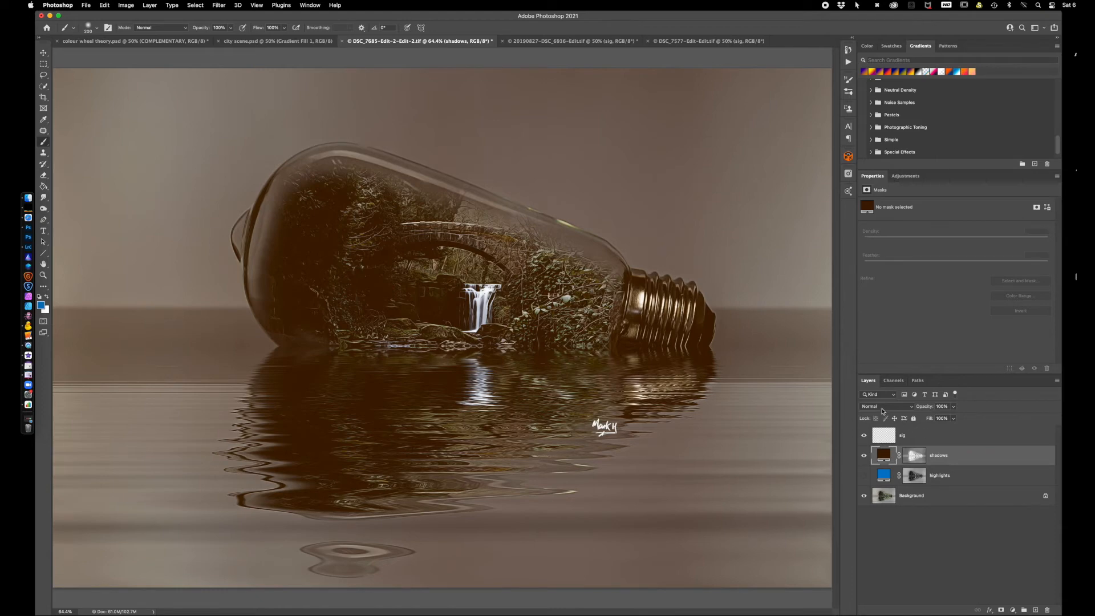
left_click(882, 408)
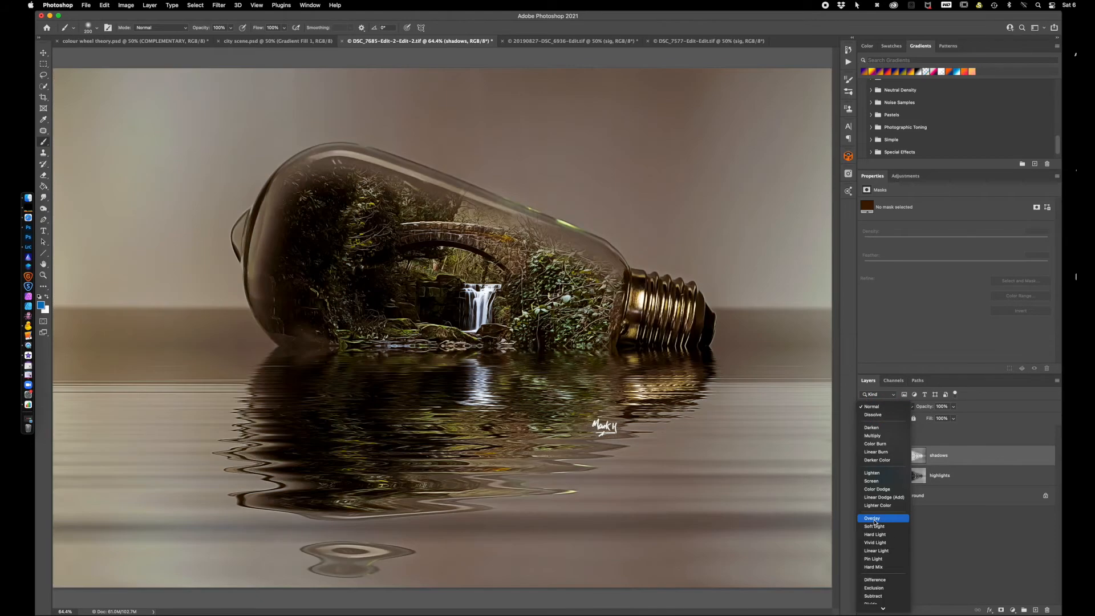
left_click(875, 520)
left_click(864, 457)
left_click(864, 456)
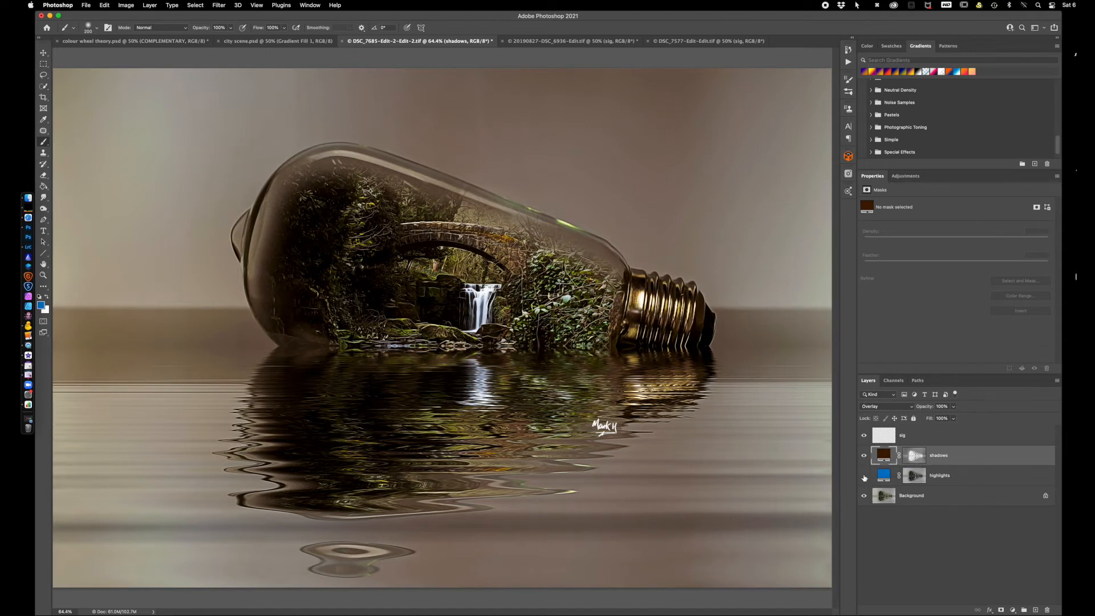
- Show the highlights layer and set its blend mode to Overlay
left_click(864, 475)
left_click(963, 478)
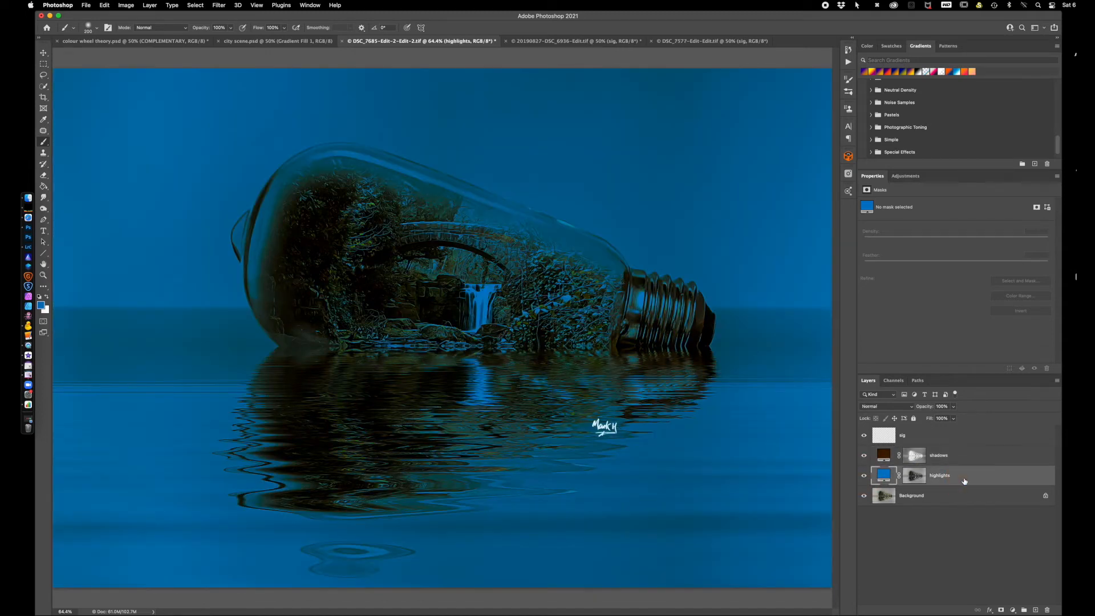
left_click(890, 406)
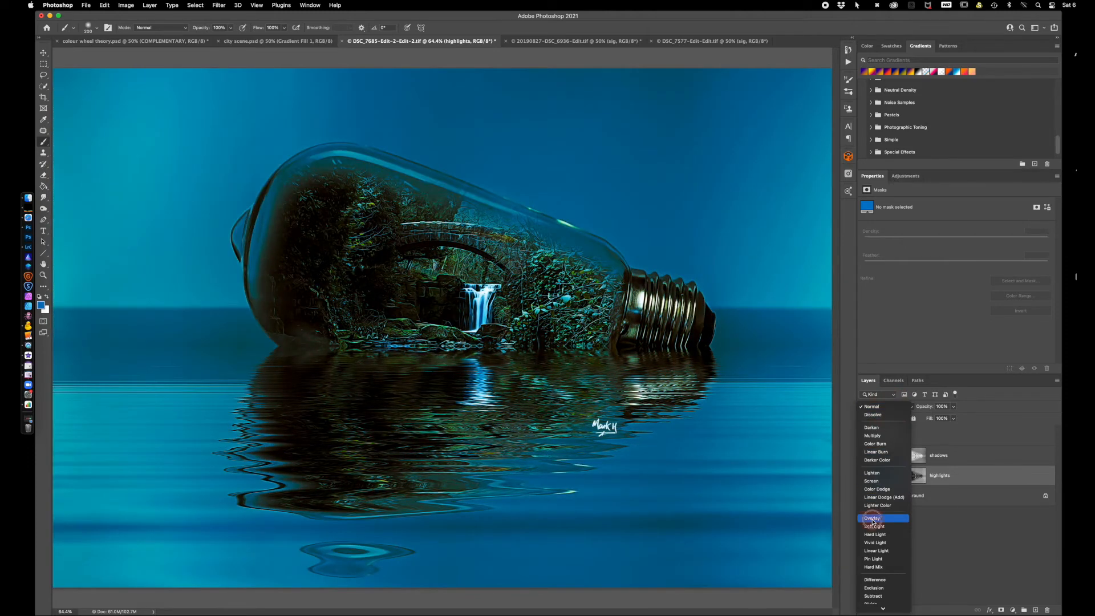
left_click(872, 517)
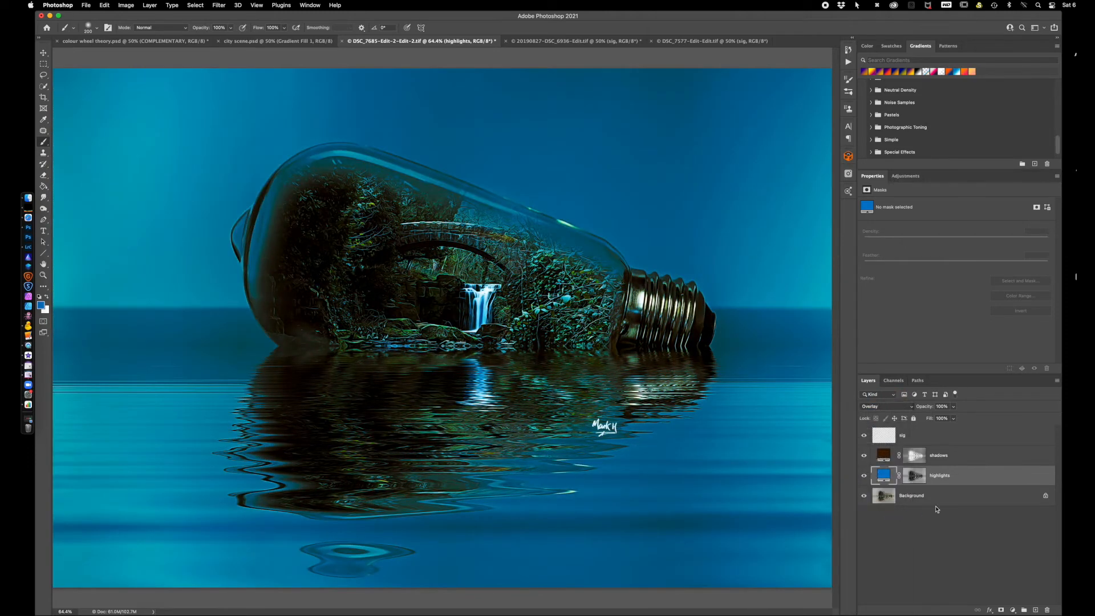
- Lower the shadows layer's opacity to 47% with the highlights layer hidden, comparing the image with and without the shadows fill
left_click(966, 459)
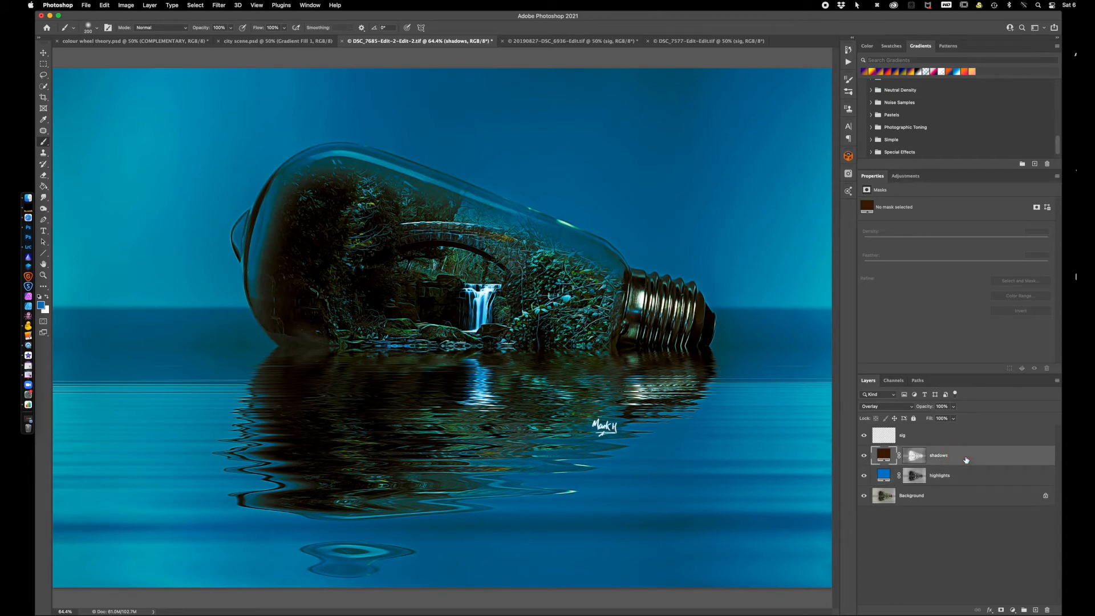
left_click(864, 476)
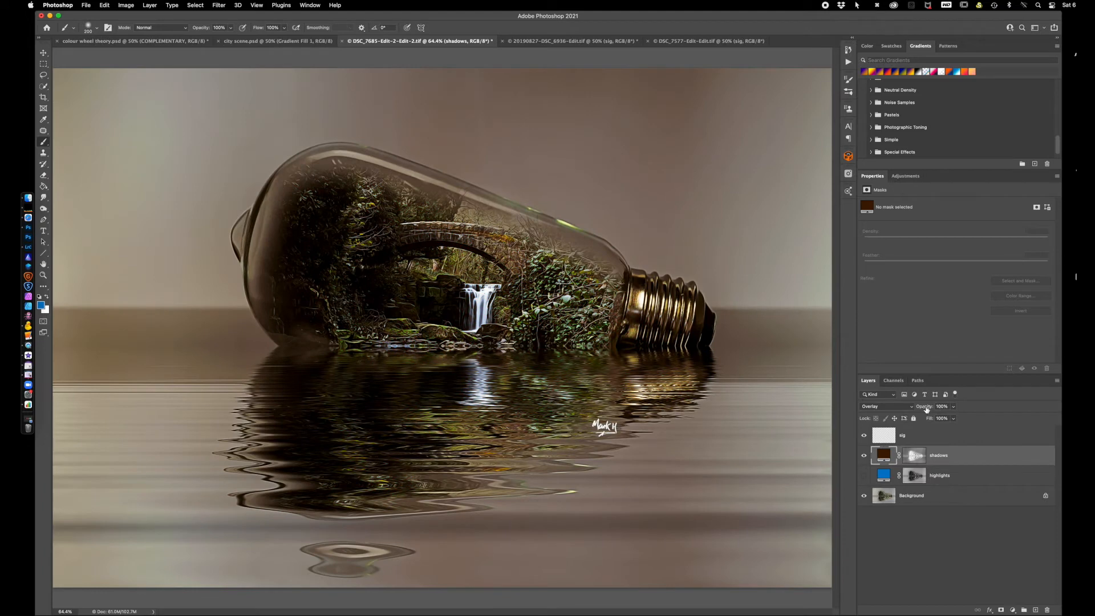
left_click_drag(927, 409, 913, 409)
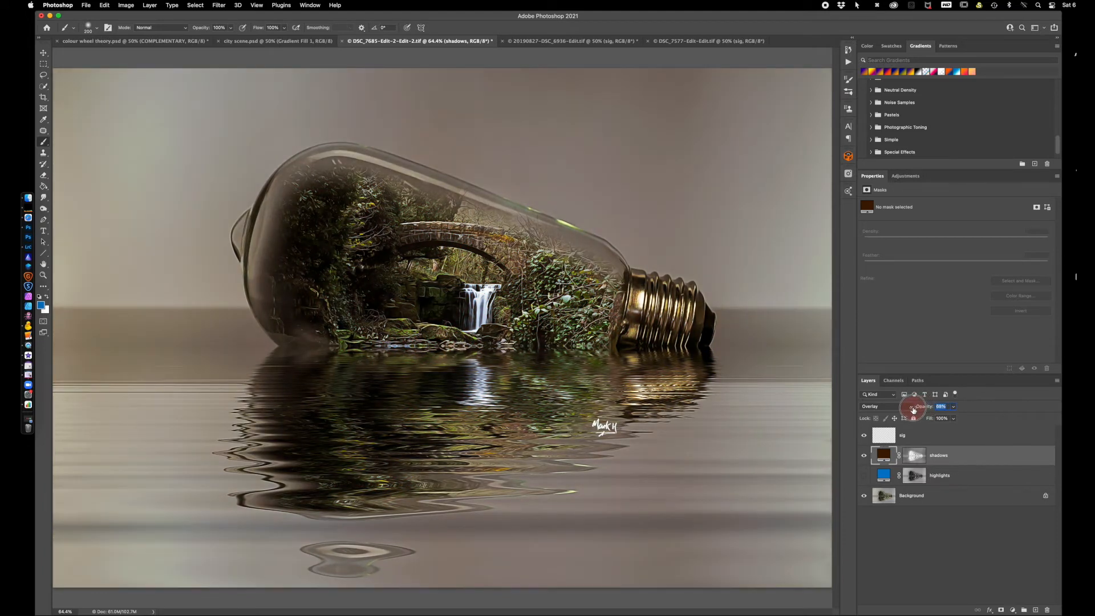
left_click_drag(912, 409, 910, 409)
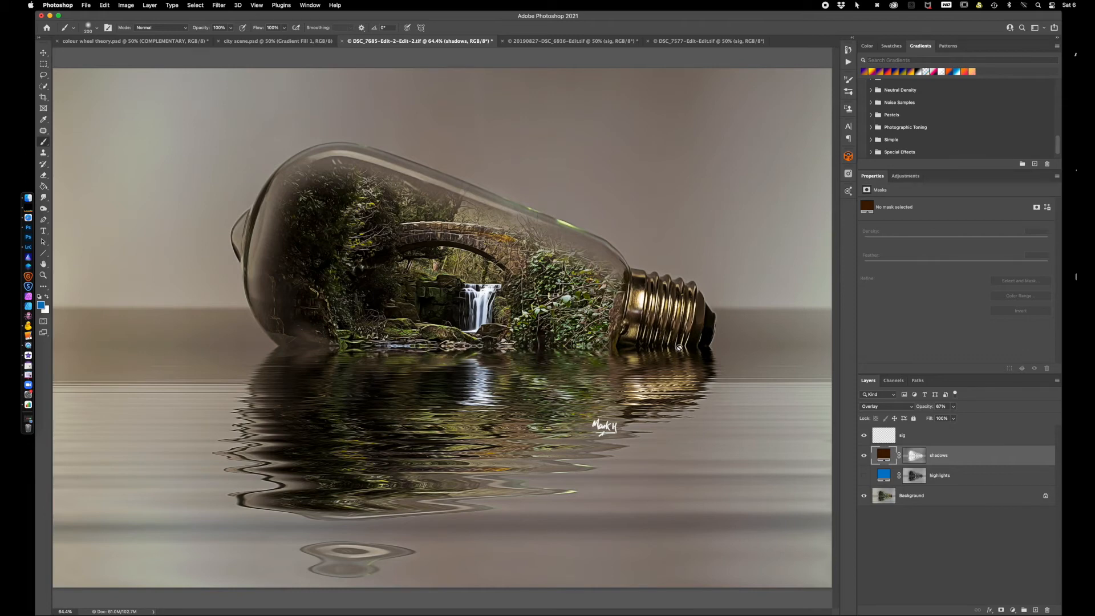
left_click(864, 456)
left_click(865, 457)
left_click(926, 407)
left_click_drag(927, 409, 922, 408)
left_click(864, 456)
left_click(864, 456)
left_click_drag(928, 407, 922, 408)
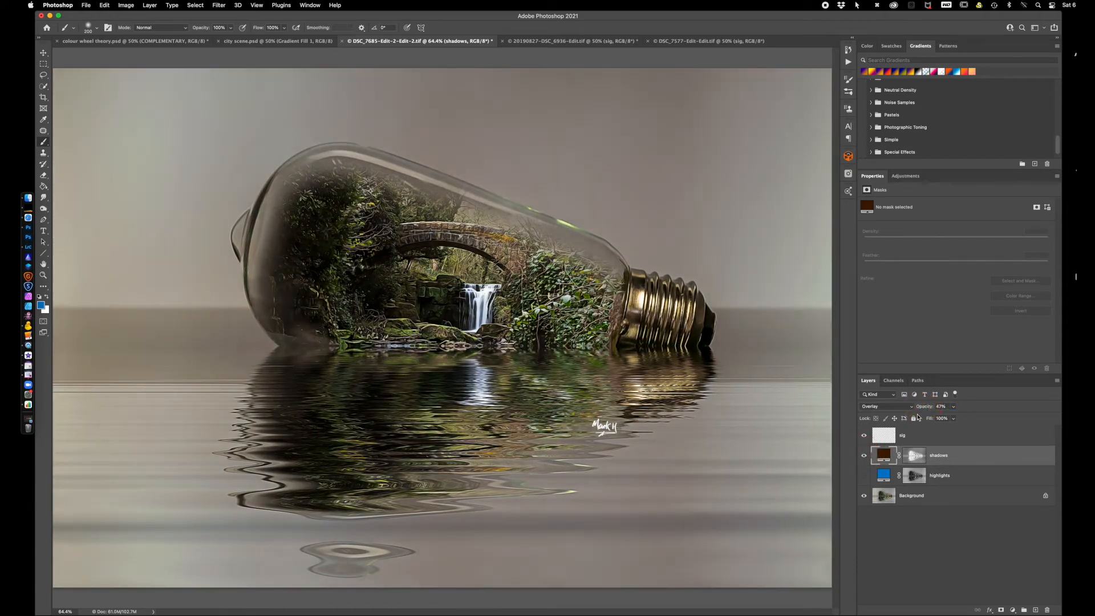
left_click(865, 456)
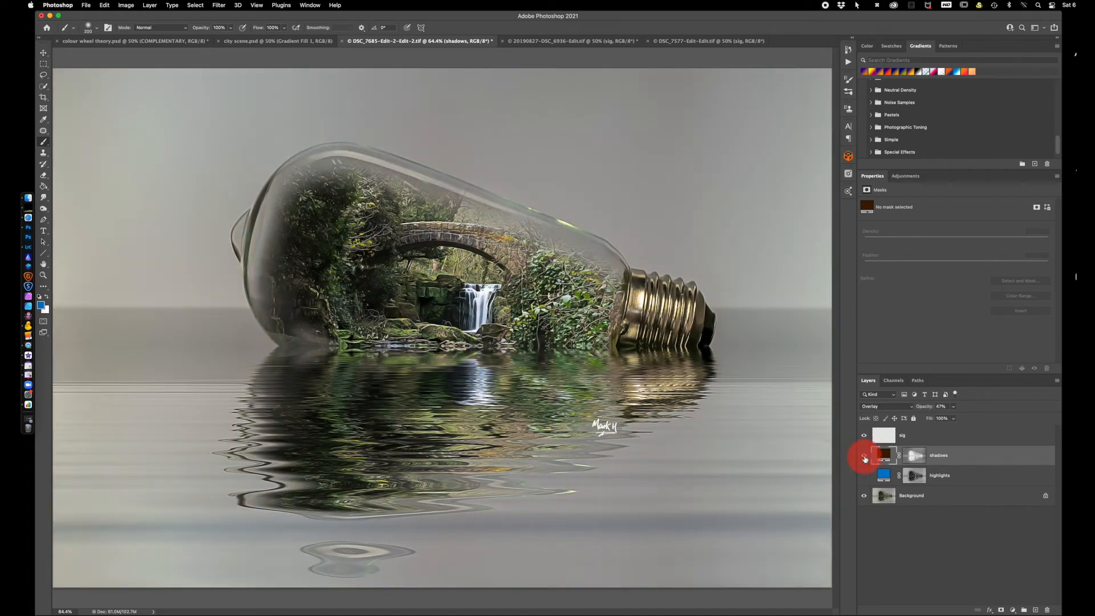
left_click(864, 456)
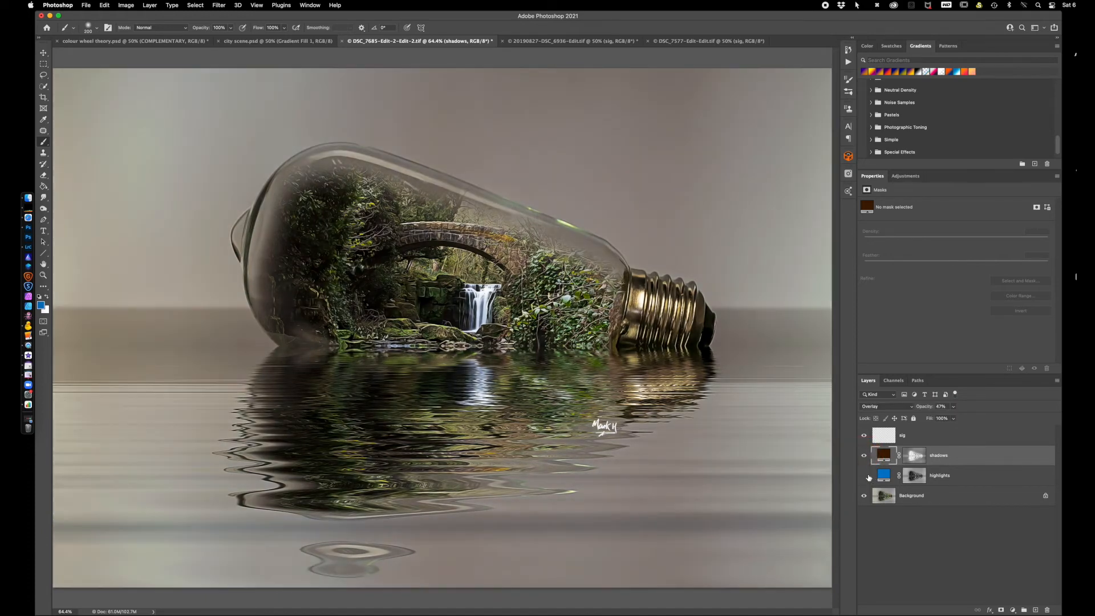
- Show the highlights layer, reduce its opacity to about 30%, and compare the image with and without it
left_click(864, 476)
left_click(962, 476)
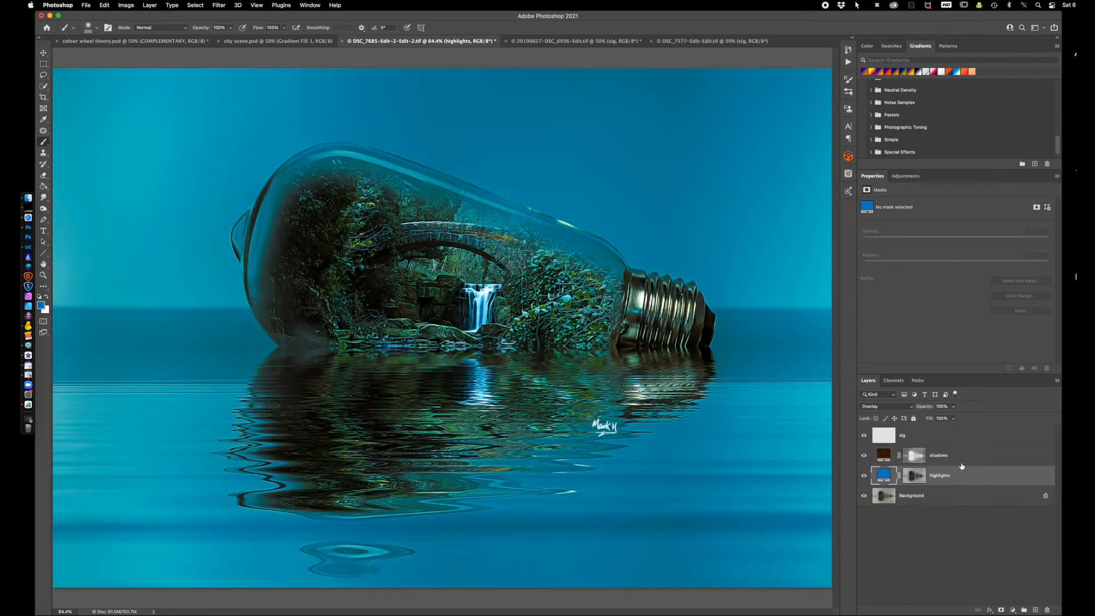
left_click(926, 409)
left_click_drag(928, 412, 899, 409)
left_click(864, 476)
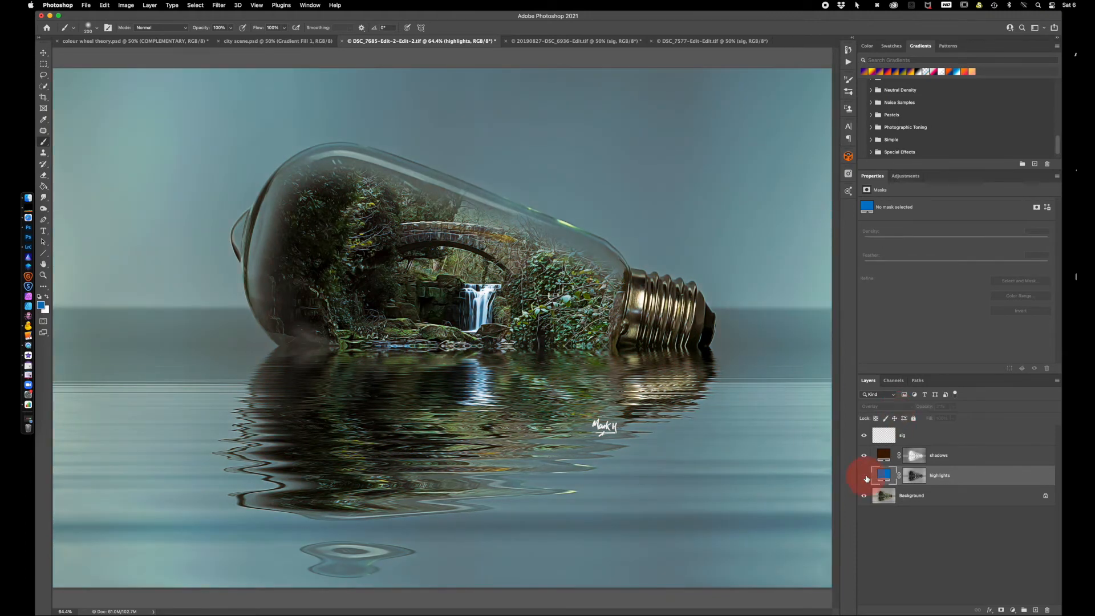
left_click(864, 476)
- Group the shadows and highlights layers
left_click(970, 455)
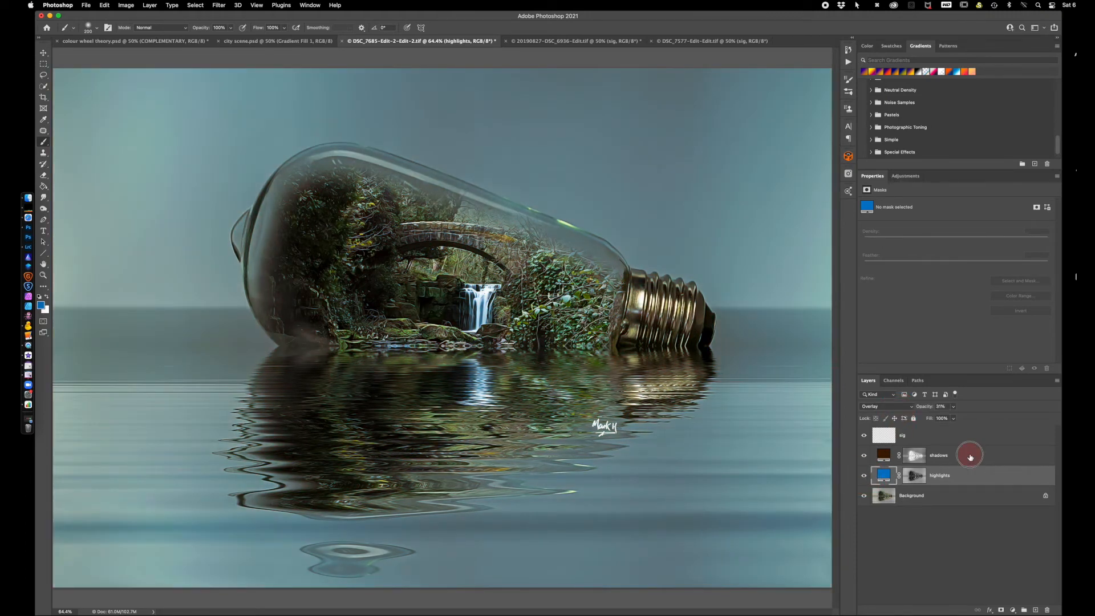
left_click(970, 476, "shift")
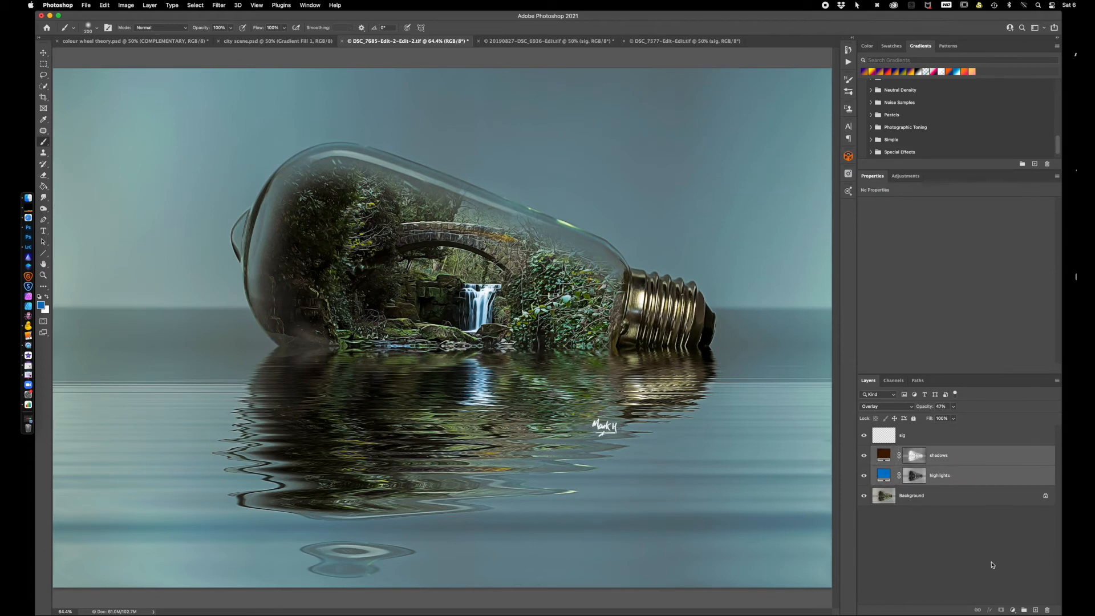
left_click(1024, 609)
- Rename the new layer group as "comp colour grade"
left_click(895, 453)
double_click(895, 453)
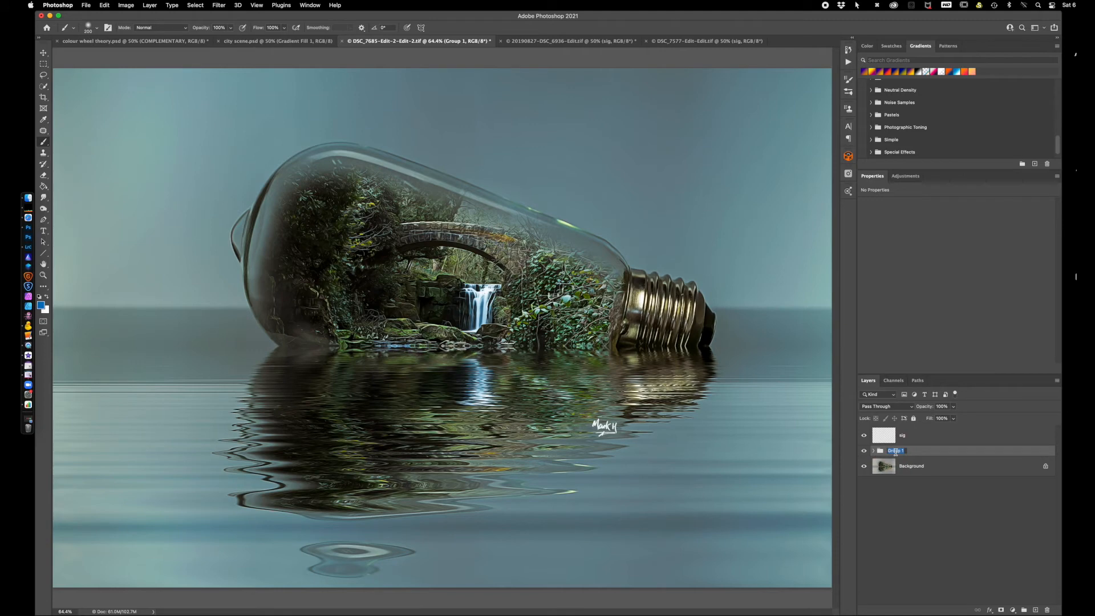
type("comp c")
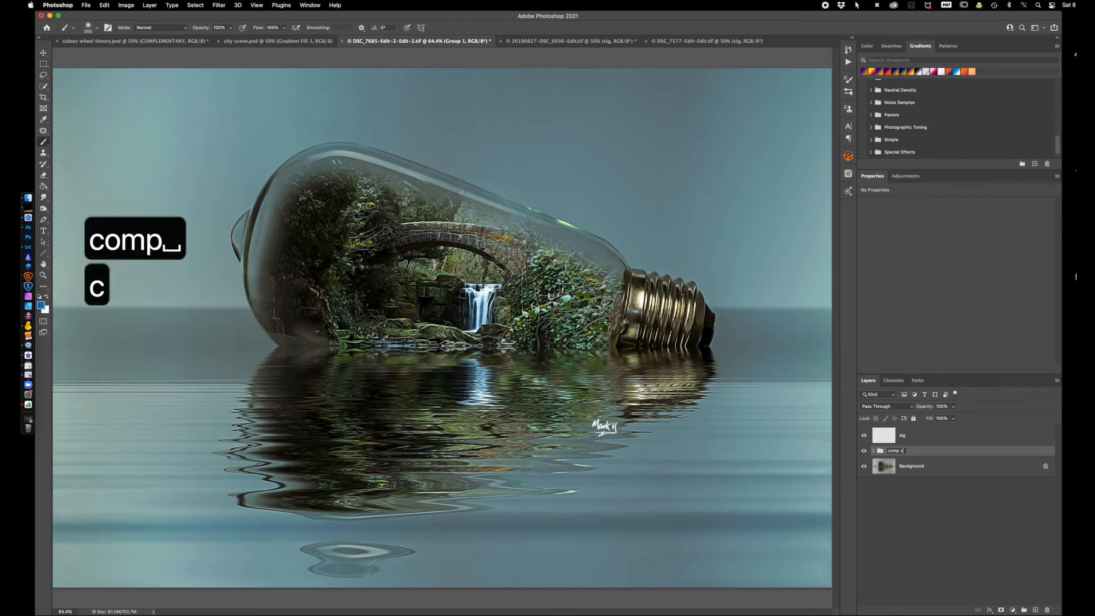
type("olout")
key("BackSpace")
type("r")
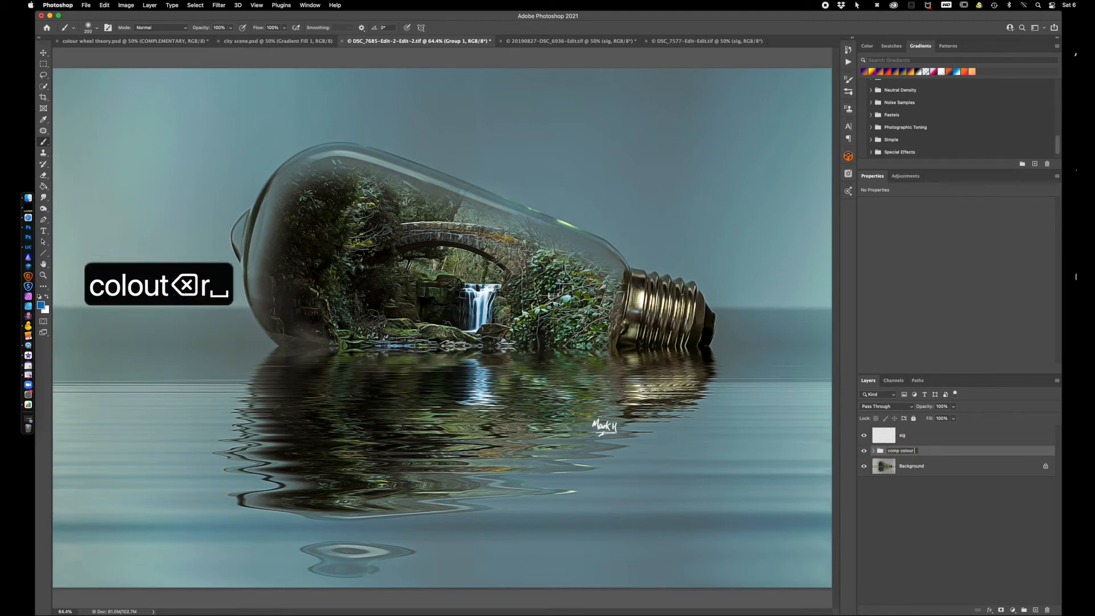
type(" grade")
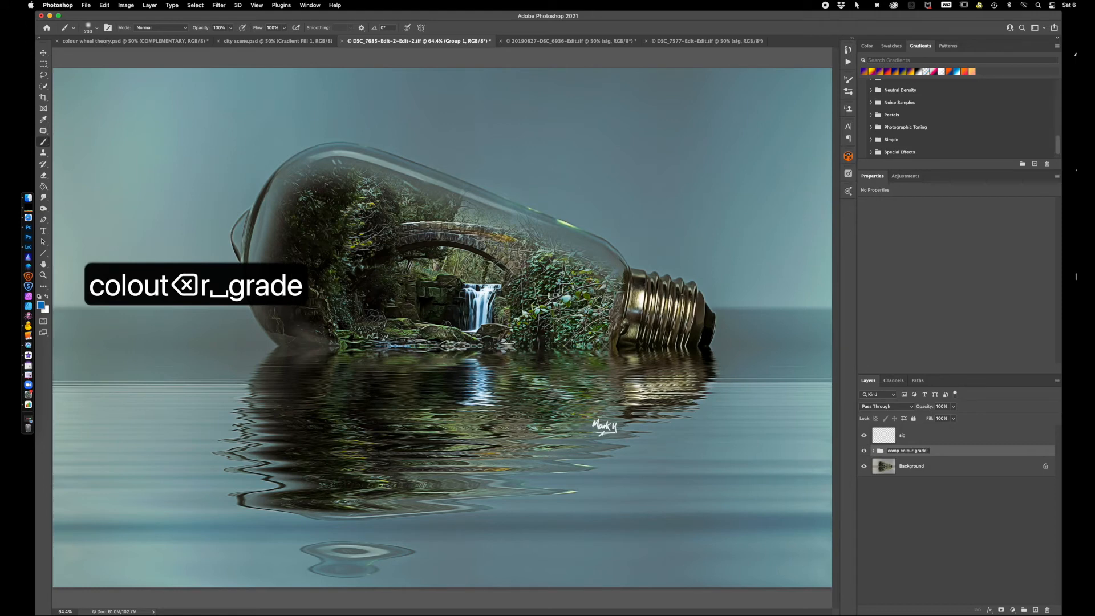
key("Left")
key("Left")
key("Left")
key("Left")
key("Left")
key("Left")
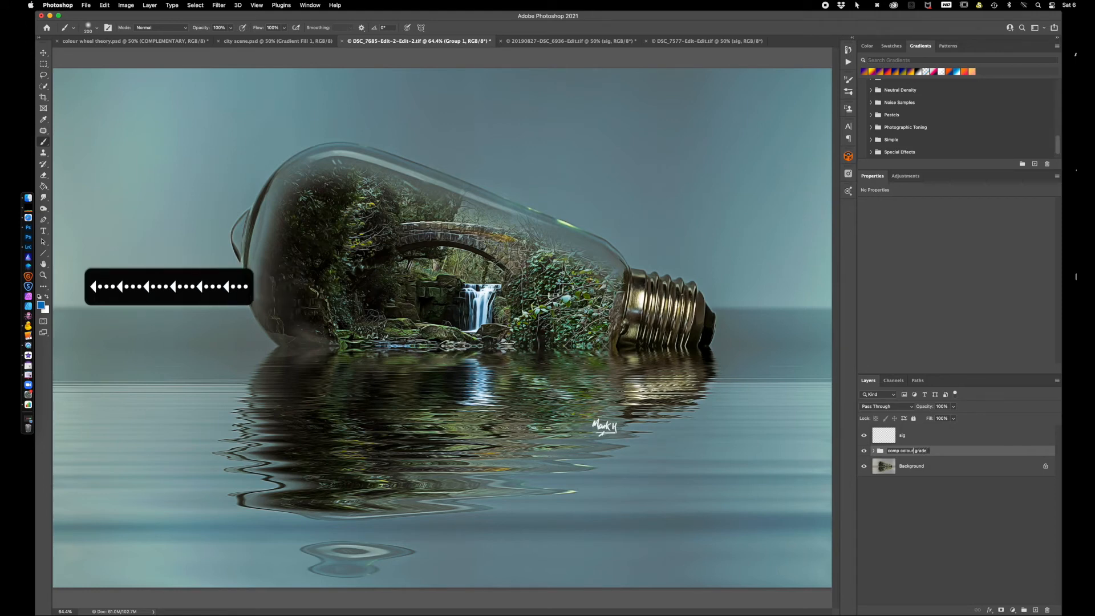
key("Right")
key("Right")
key("Right")
key("Right")
key("Right")
key("Right")
key("Return")
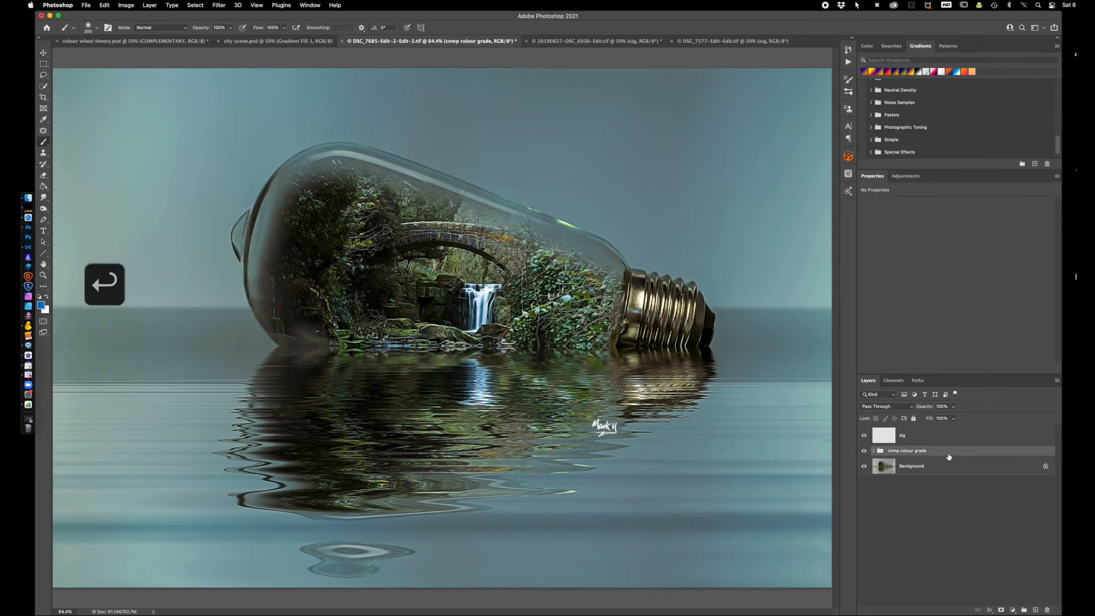
- Compare the bulb image with and without the comp colour grade group
left_click(864, 451)
left_click(863, 451)
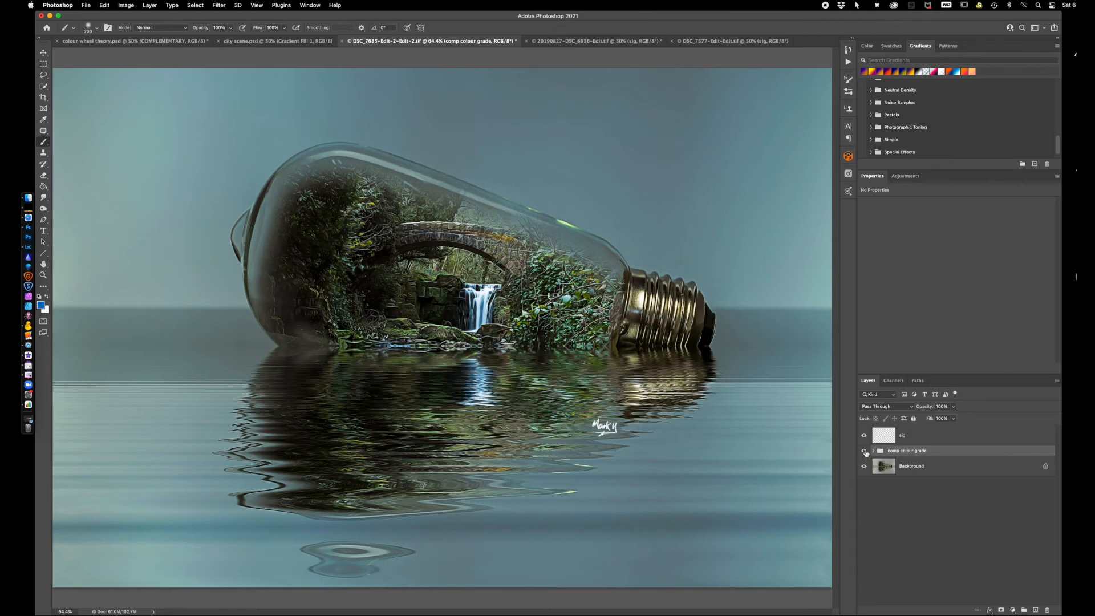
left_click(863, 451)
left_click(865, 451)
- Add a layer mask to the comp colour grade group and prepare a black Soft Round brush with about 28% hardness
left_click(1001, 610)
key("b")
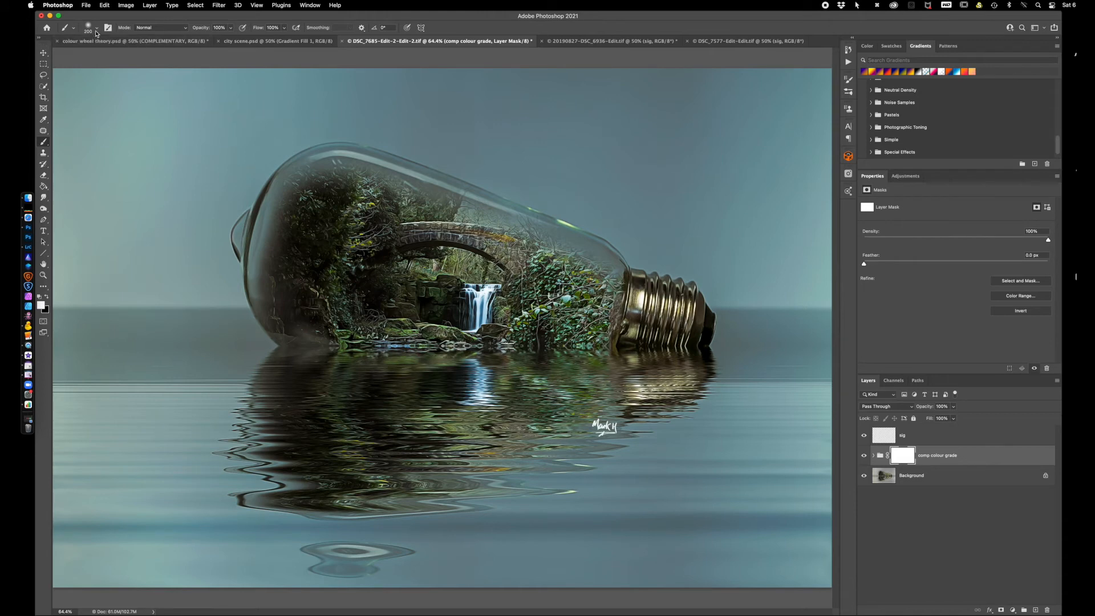
key("d")
key("x")
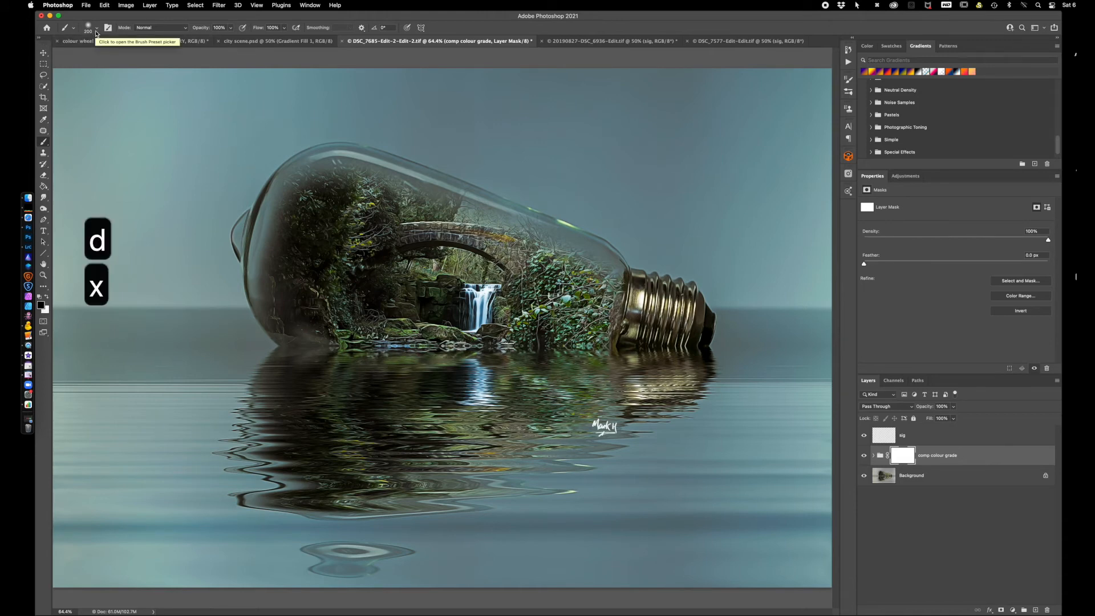
left_click(97, 28)
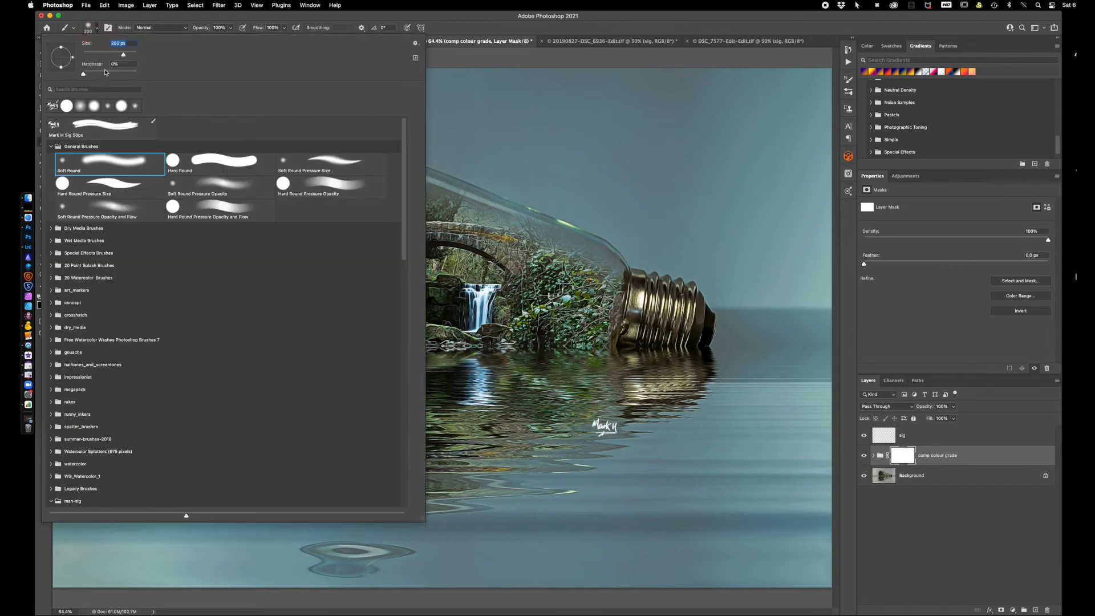
left_click_drag(91, 75, 120, 66)
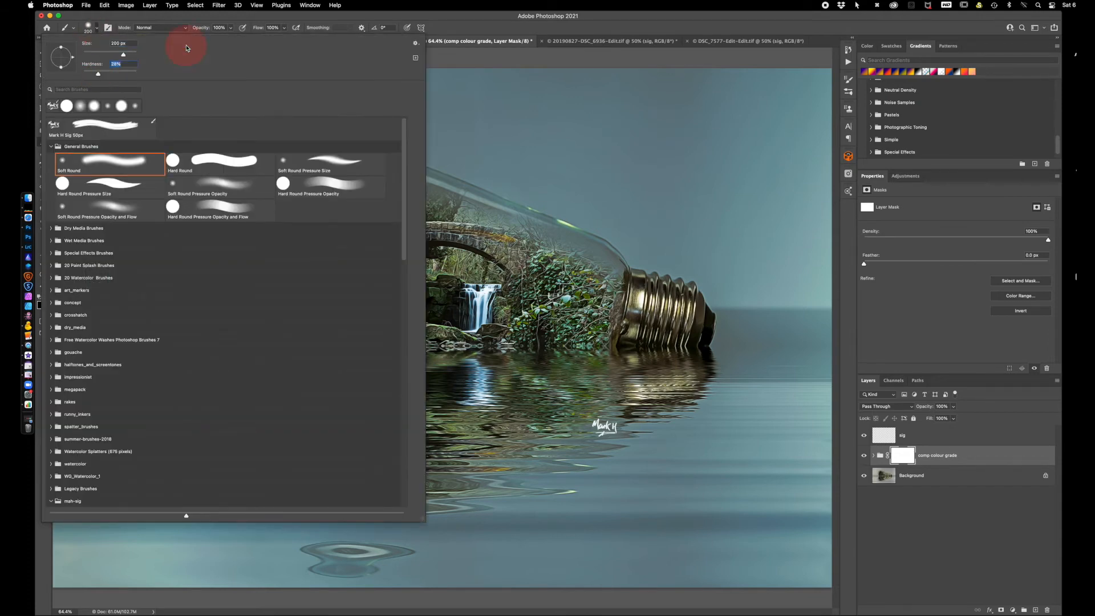
left_click(686, 20)
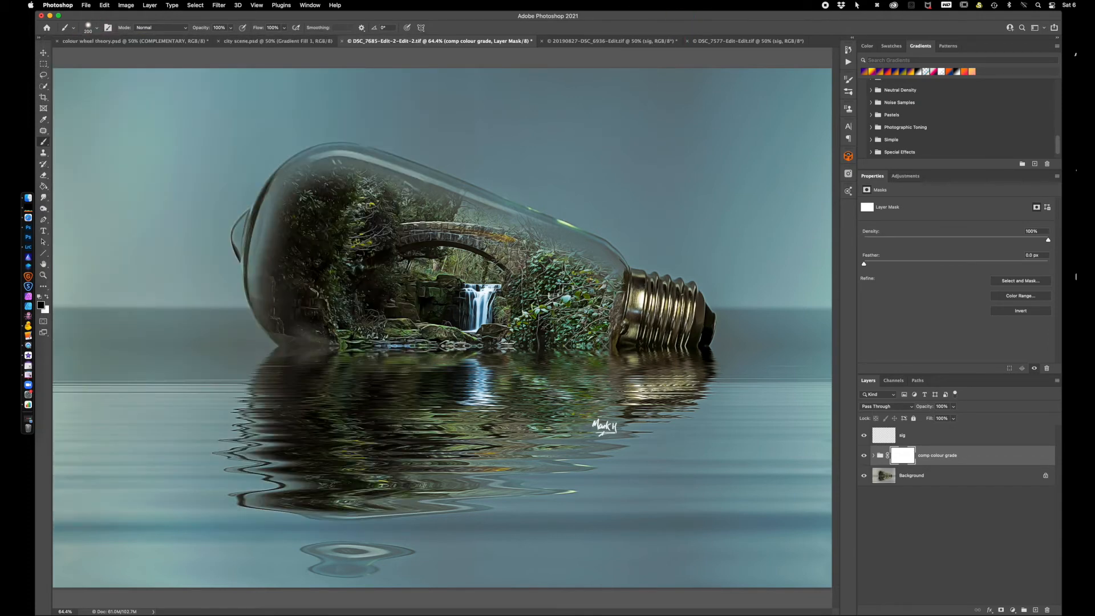
- Enlarge the brush and paint black on the group's mask across the background above the bulb to remove the grade there
key("bracketright")
key("bracketright")
key("bracketright")
key("bracketright")
key("bracketright")
key("bracketright")
key("bracketright")
key("bracketright")
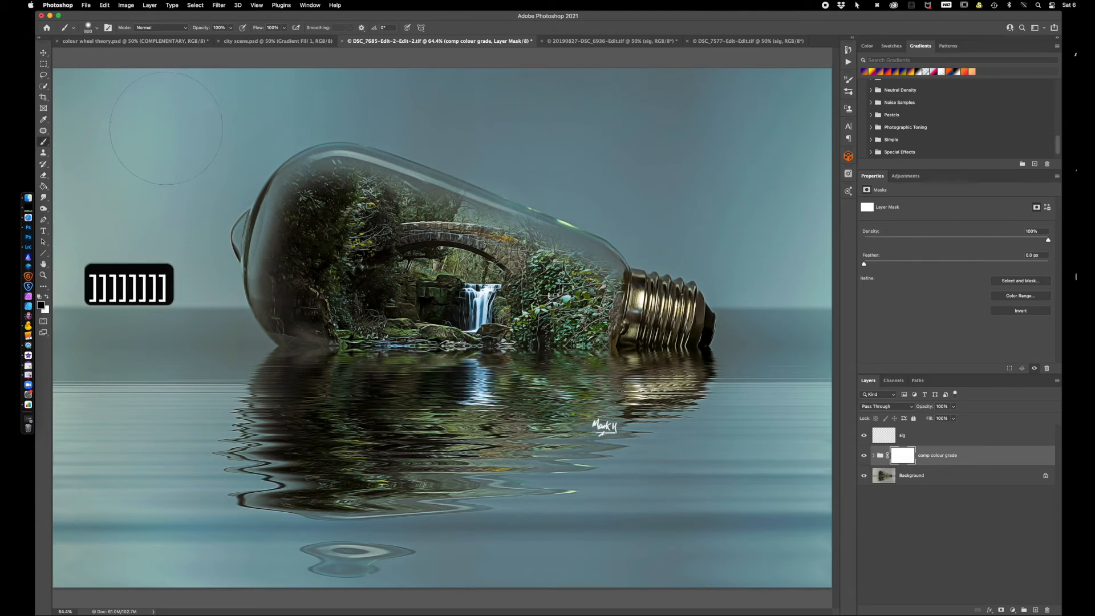
mouse_move(166, 127)
left_mouse_down()
mouse_move(355, 80)
mouse_move(659, 100)
mouse_move(655, 119)
mouse_move(679, 133)
left_mouse_up()
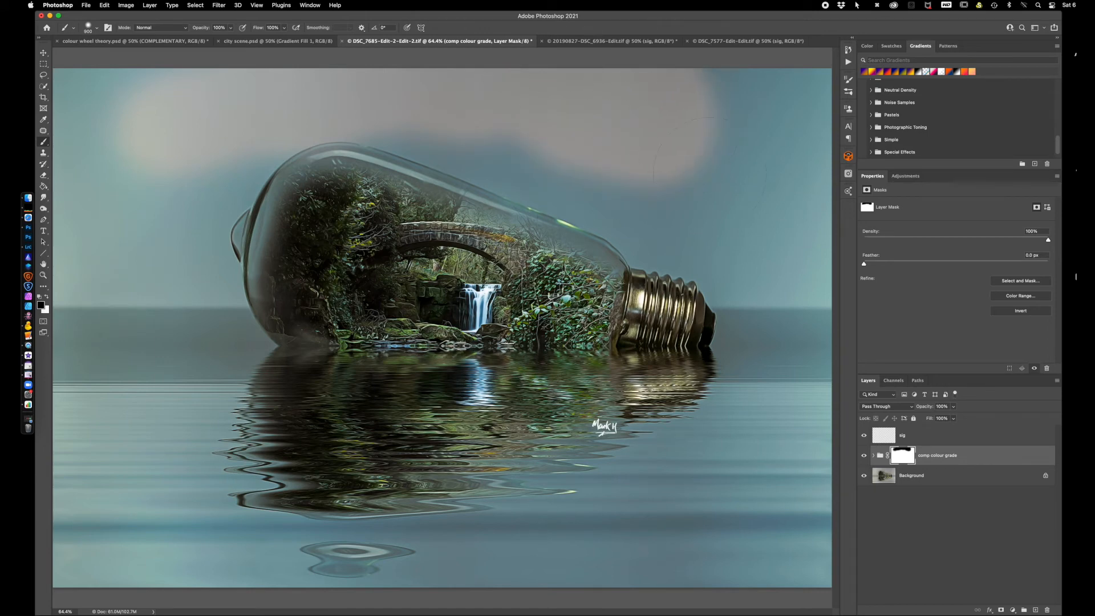
- Paint black over the rest of the upper background on the group's mask and set the mask density to 66%
mouse_move(452, 110)
left_mouse_down()
mouse_move(634, 159)
mouse_move(754, 167)
mouse_move(765, 85)
mouse_move(629, 106)
mouse_move(718, 106)
mouse_move(515, 109)
mouse_move(297, 93)
mouse_move(94, 104)
mouse_move(77, 118)
mouse_move(233, 142)
mouse_move(203, 162)
mouse_move(175, 258)
mouse_move(81, 261)
mouse_move(80, 134)
mouse_move(146, 85)
mouse_move(376, 62)
mouse_move(776, 78)
mouse_move(795, 258)
mouse_move(734, 246)
mouse_move(613, 173)
mouse_move(391, 89)
mouse_move(313, 88)
mouse_move(220, 125)
mouse_move(171, 224)
mouse_move(174, 265)
mouse_move(98, 246)
mouse_move(123, 146)
mouse_move(261, 82)
mouse_move(800, 54)
mouse_move(827, 63)
left_mouse_up()
left_click(902, 456)
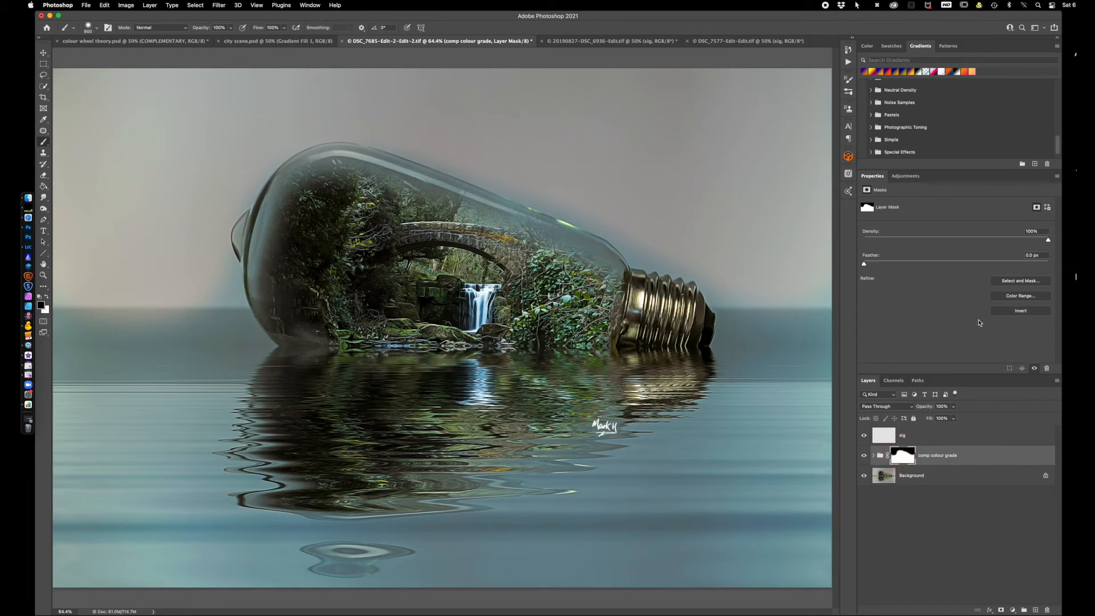
left_click_drag(1048, 242, 811, 240)
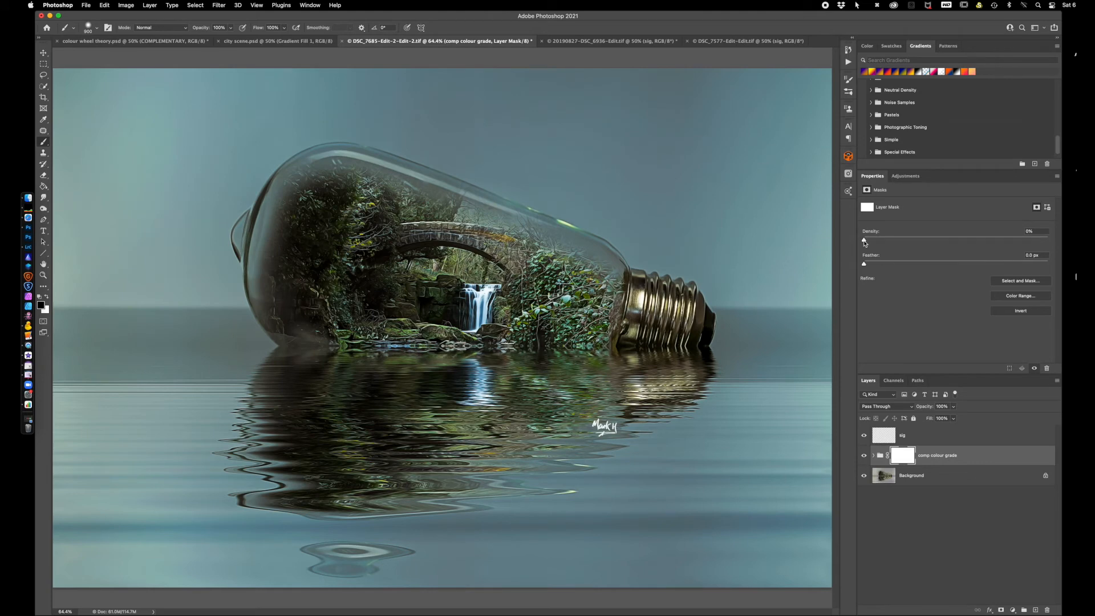
left_click_drag(865, 241, 987, 243)
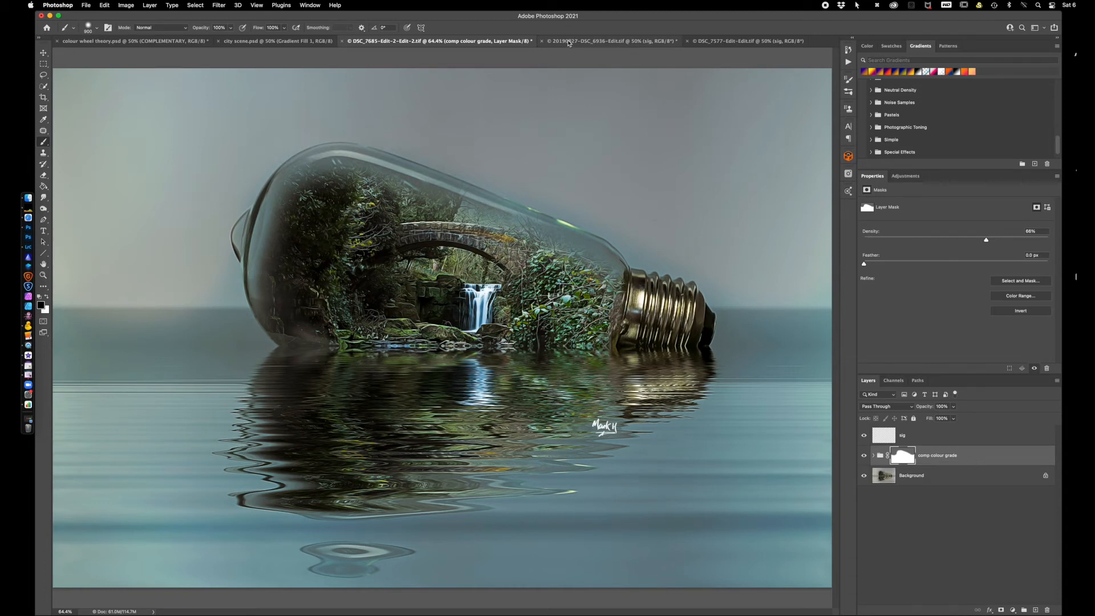
- Bring up the lighthouse photo document and switch to Safari, opening the colour wheel on the Adobe Color site
left_click(567, 42)
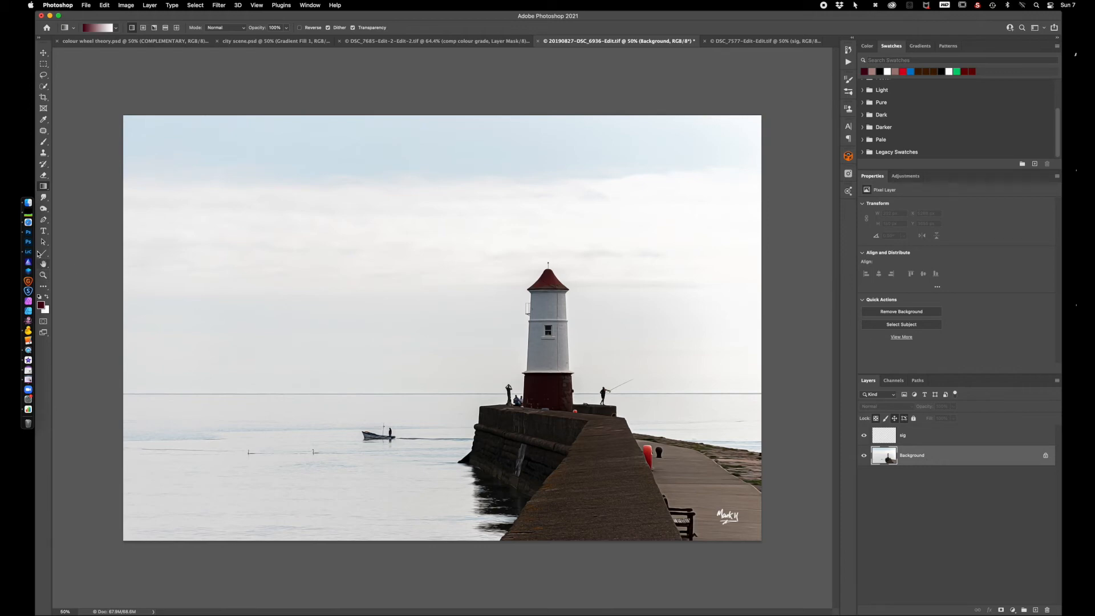
left_click(29, 223)
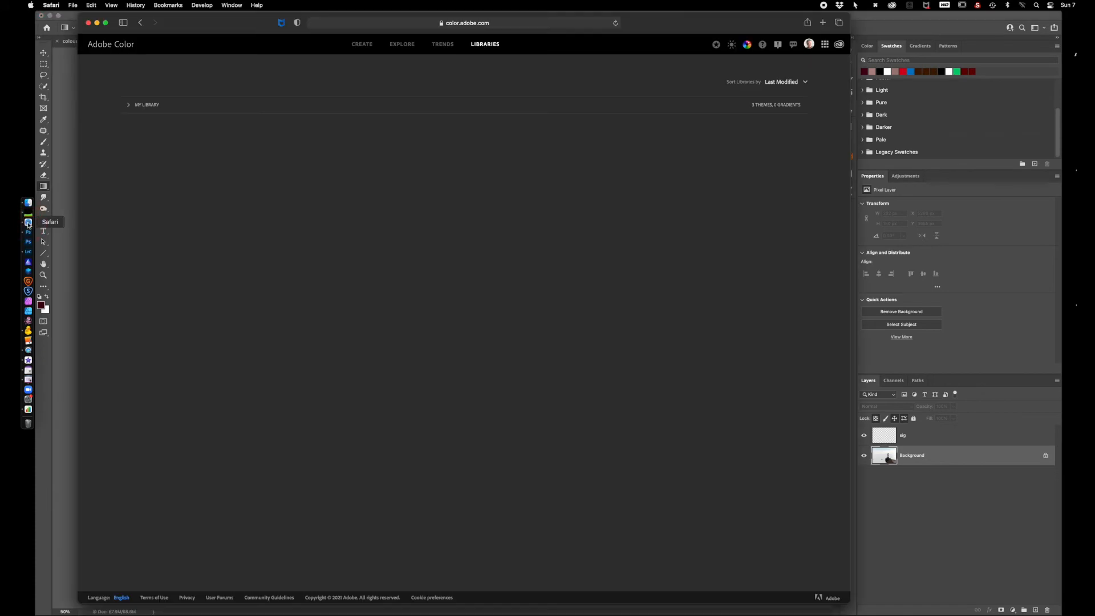
left_click(361, 46)
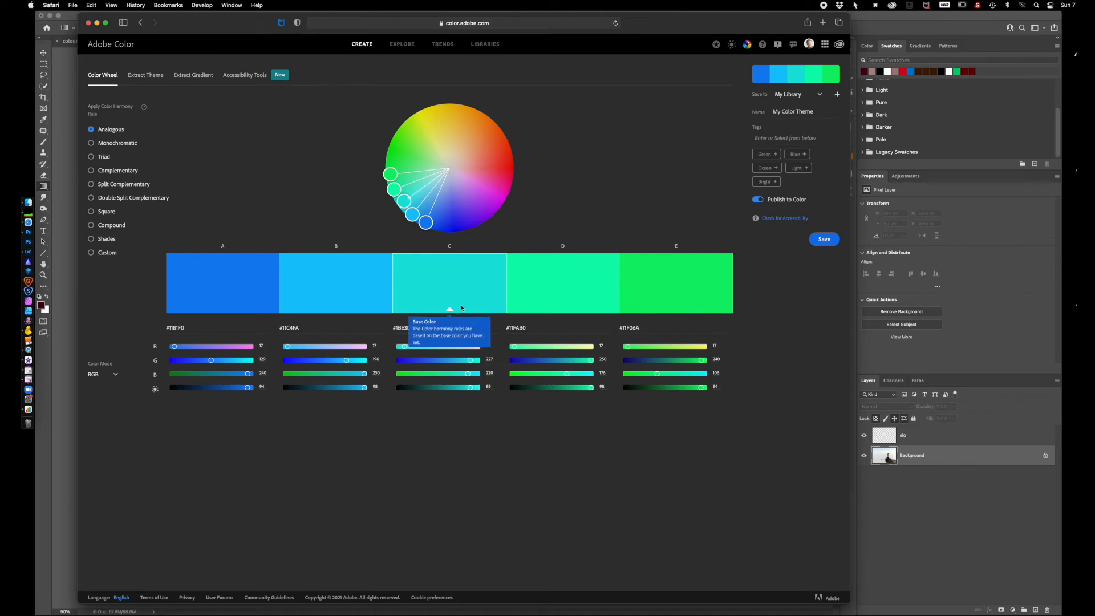
- Preview the Monochromatic, Triad and Complementary harmony rules on the colour wheel
left_click(558, 285)
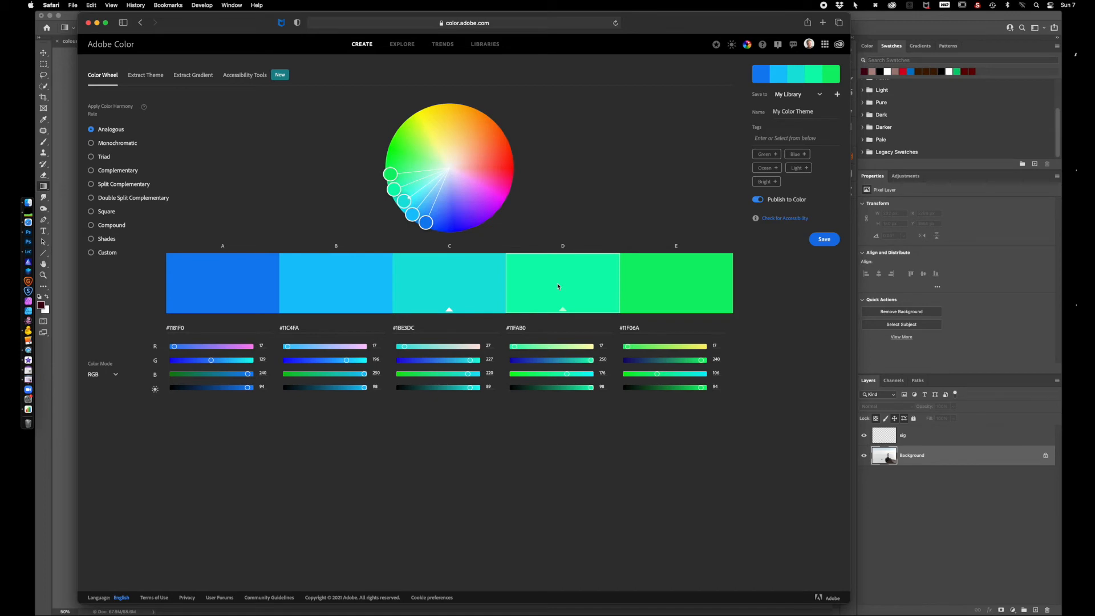
left_click(91, 143)
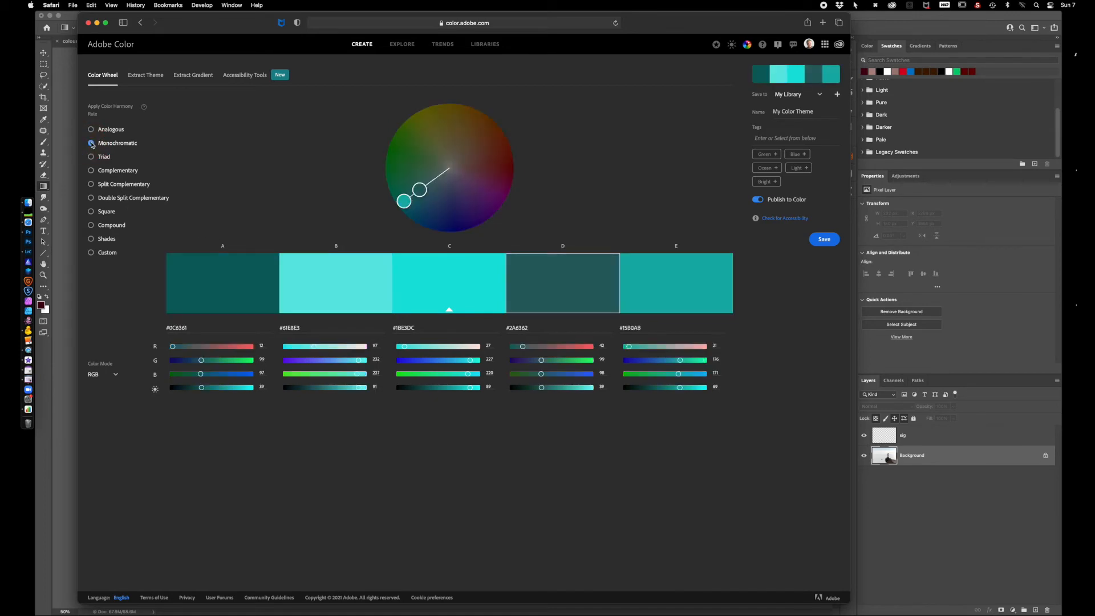
left_click(91, 157)
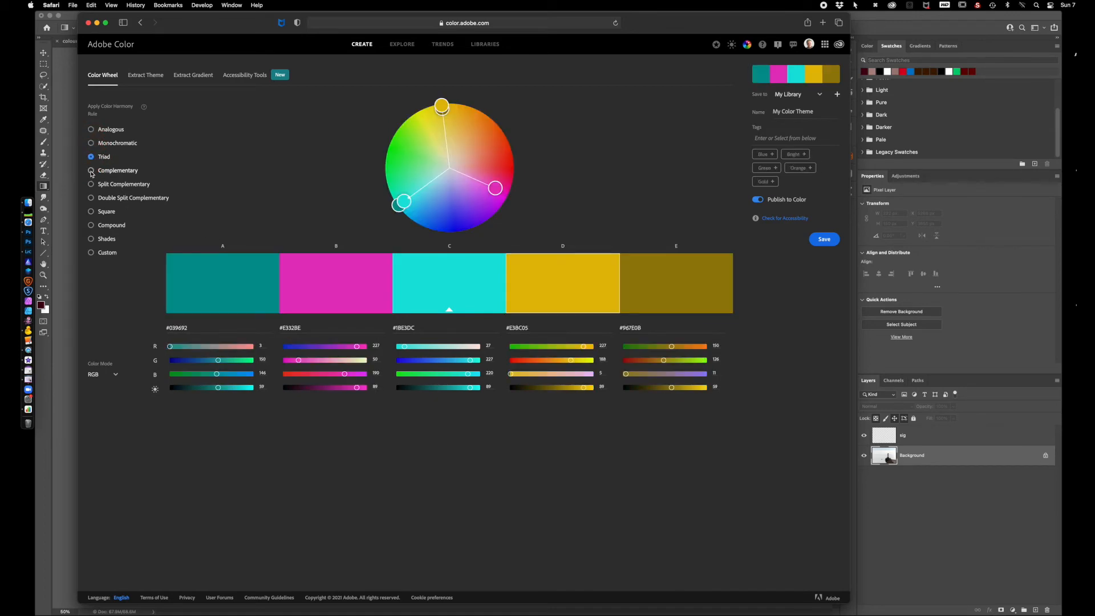
left_click(91, 170)
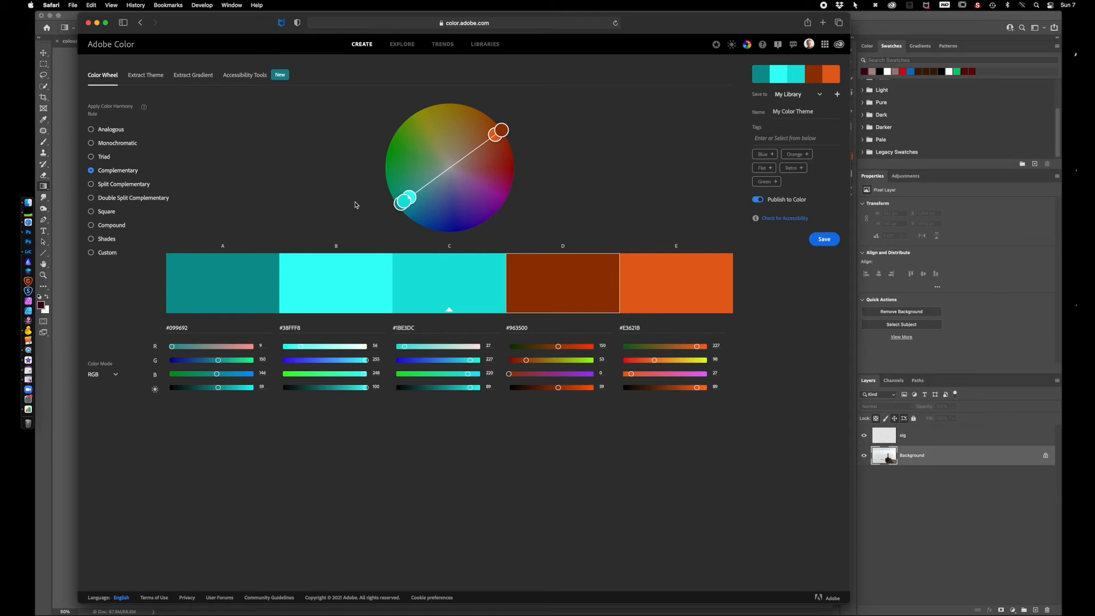
- Extract a colour theme from the lighthouse image MAH-DSC_6936.jpg and save it to My Library
left_click(153, 78)
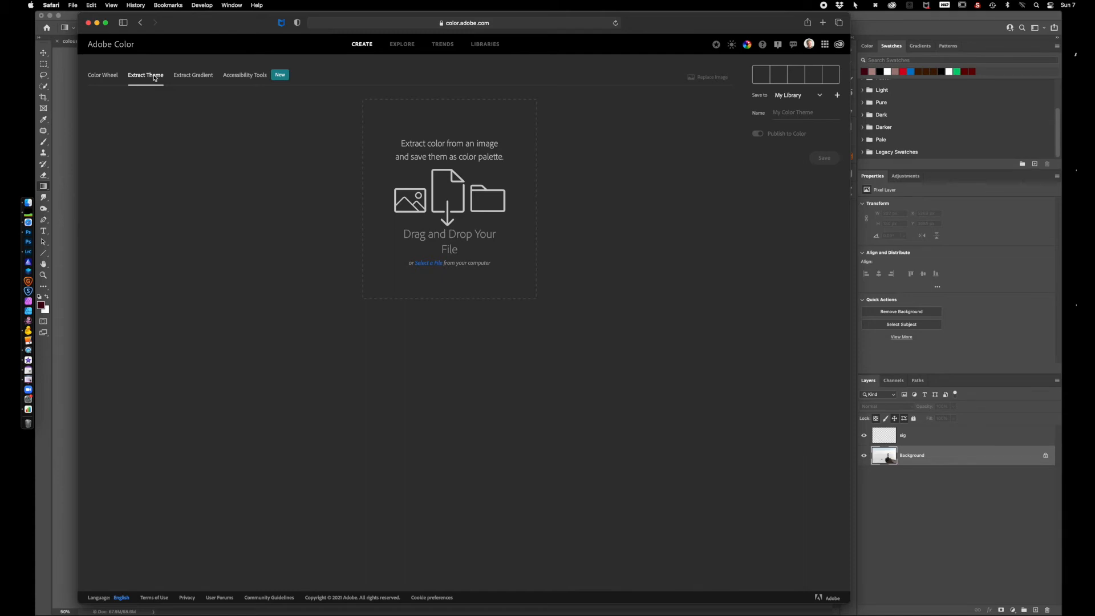
left_click(434, 265)
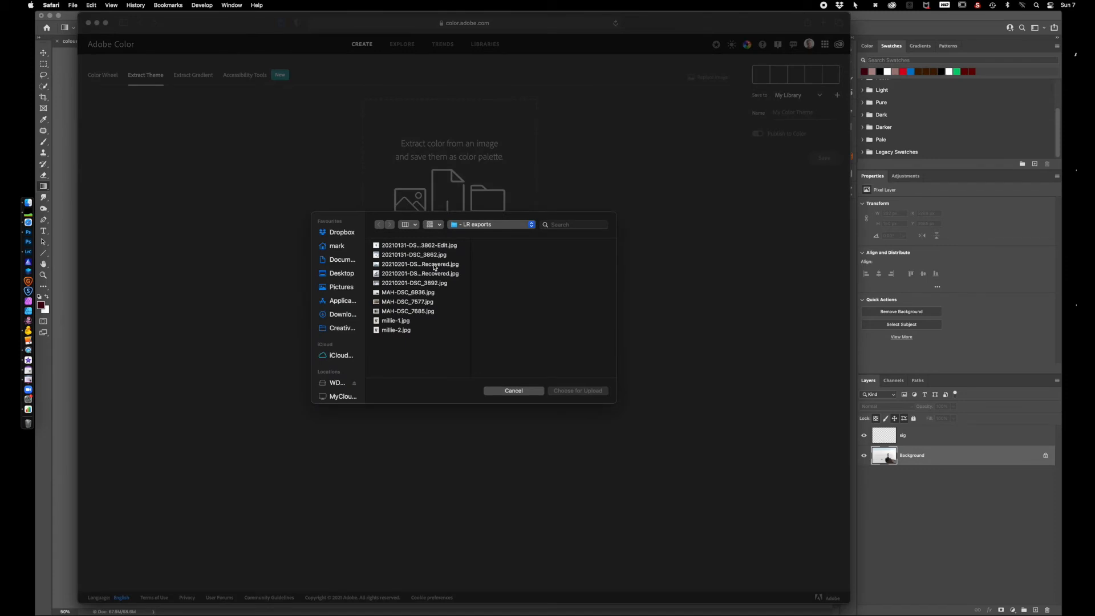
left_click(415, 302)
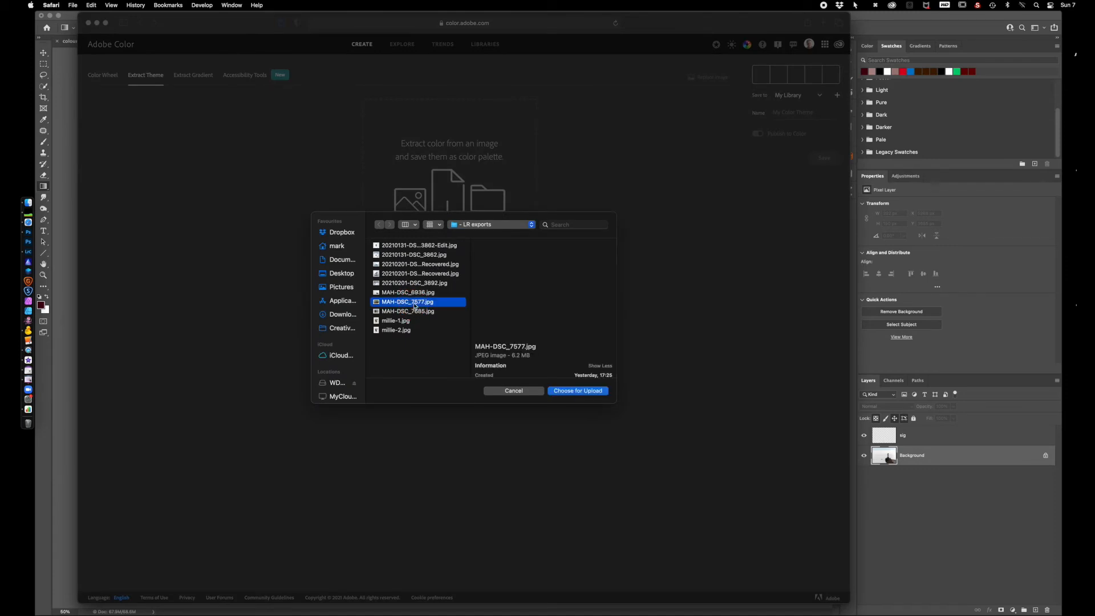
left_click(422, 293)
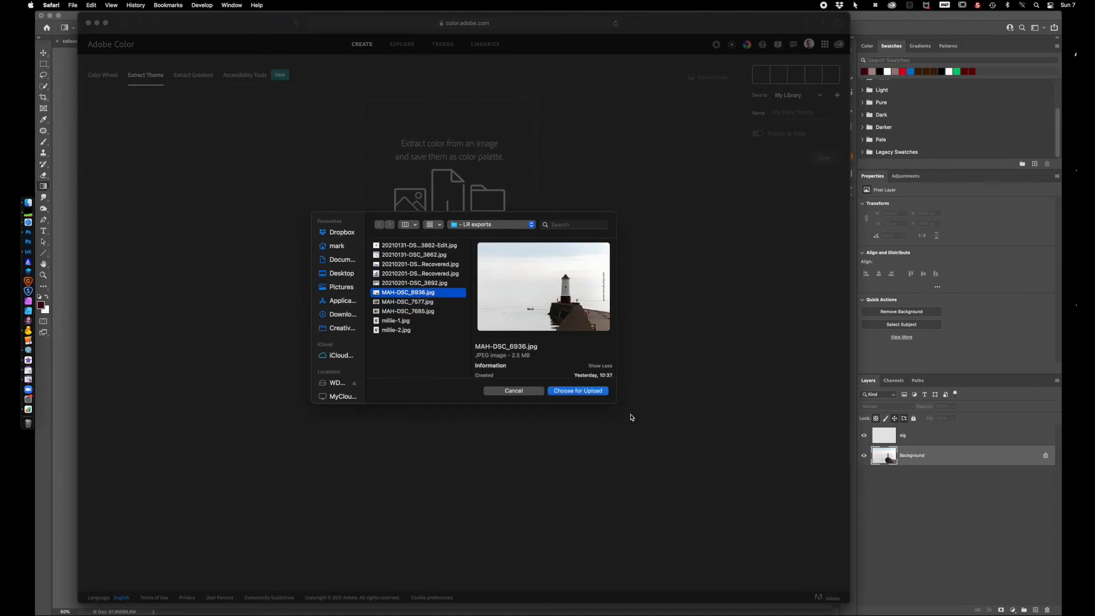
left_click(586, 394)
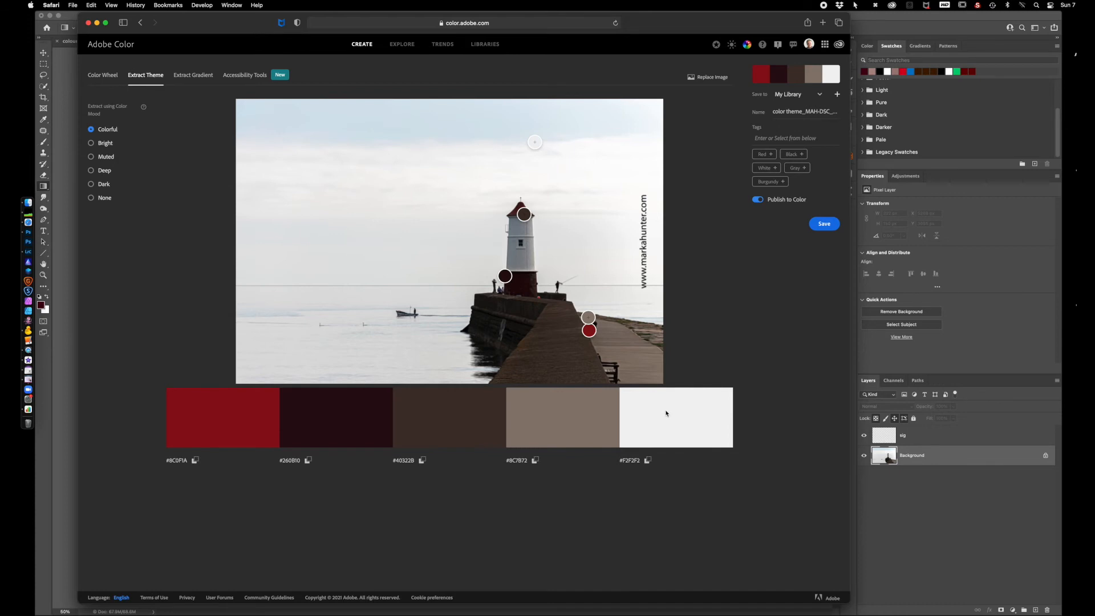
left_click(825, 225)
- Explore the published colour themes by searching for "autumn"
left_click(403, 45)
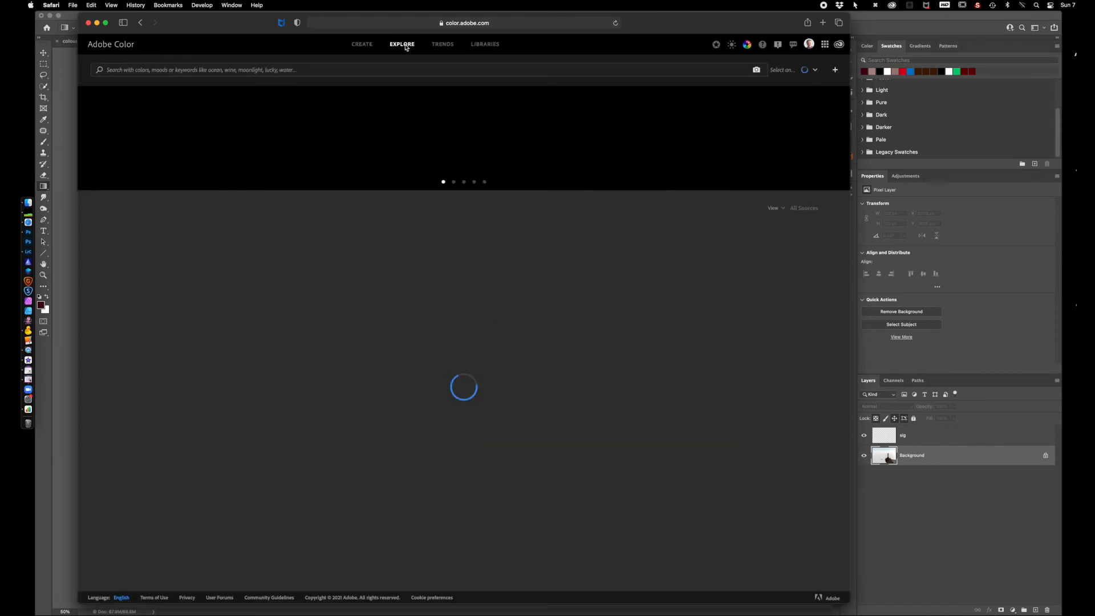
left_click(302, 74)
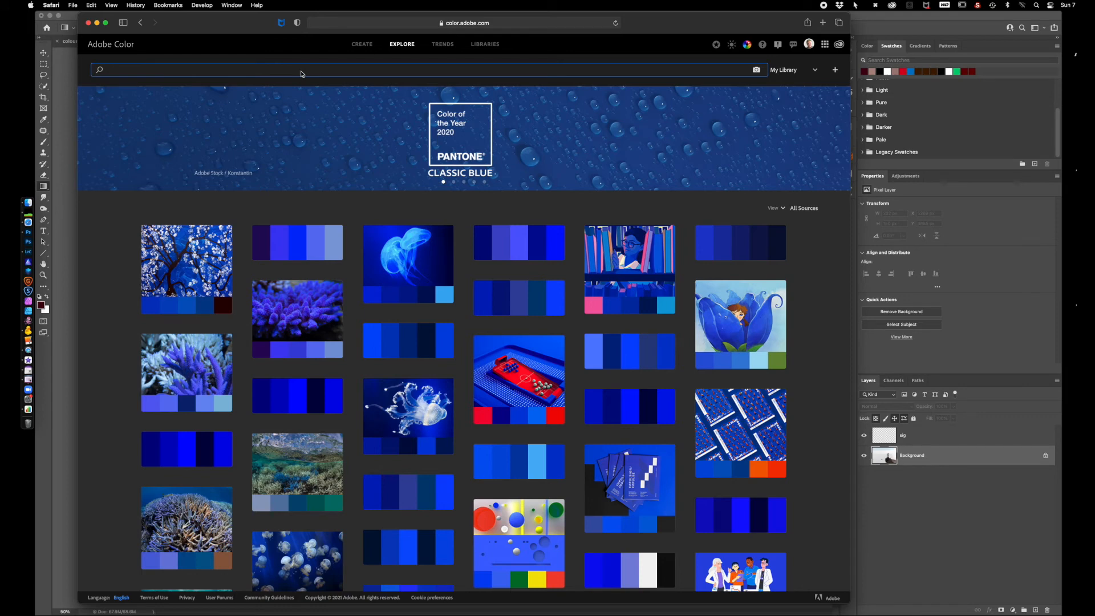
type("autumn")
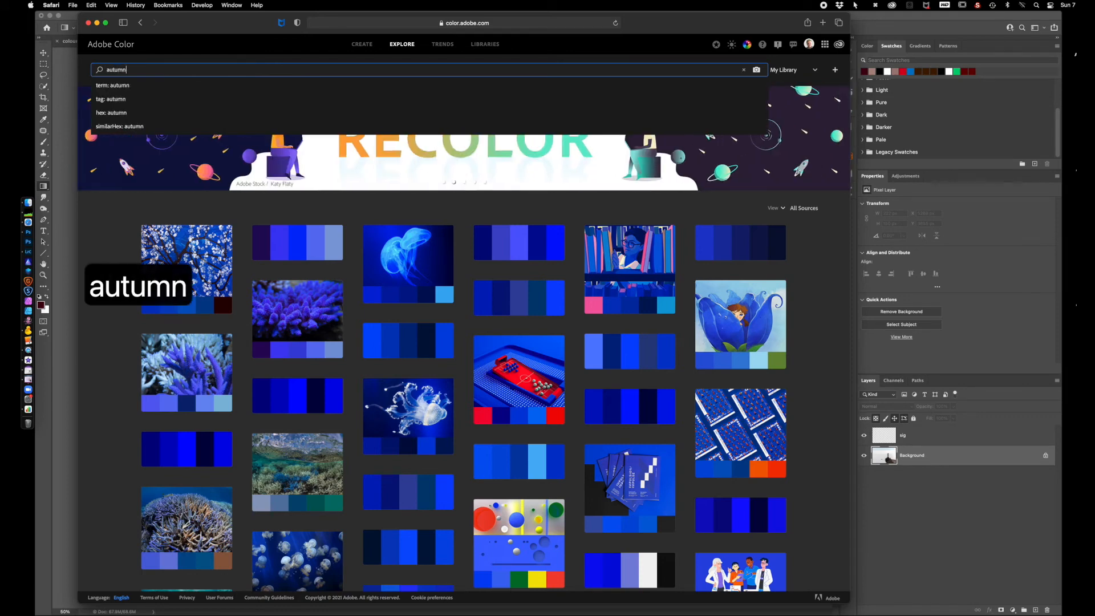
key("Return")
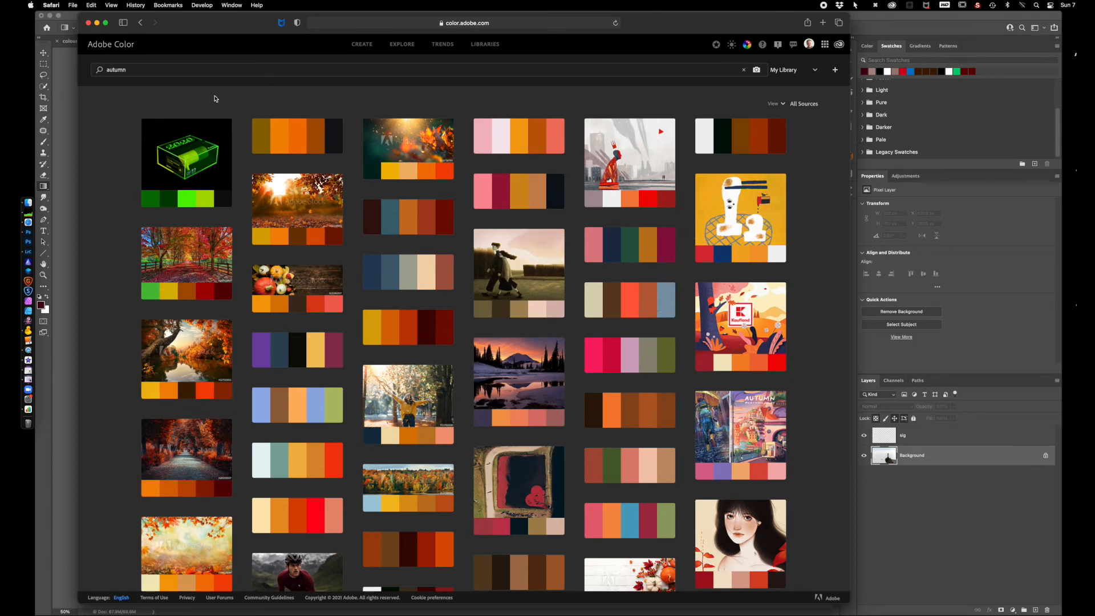
- Return to Photoshop and add the extracted lighthouse theme from Adobe Color Themes to the swatches
left_click(98, 25)
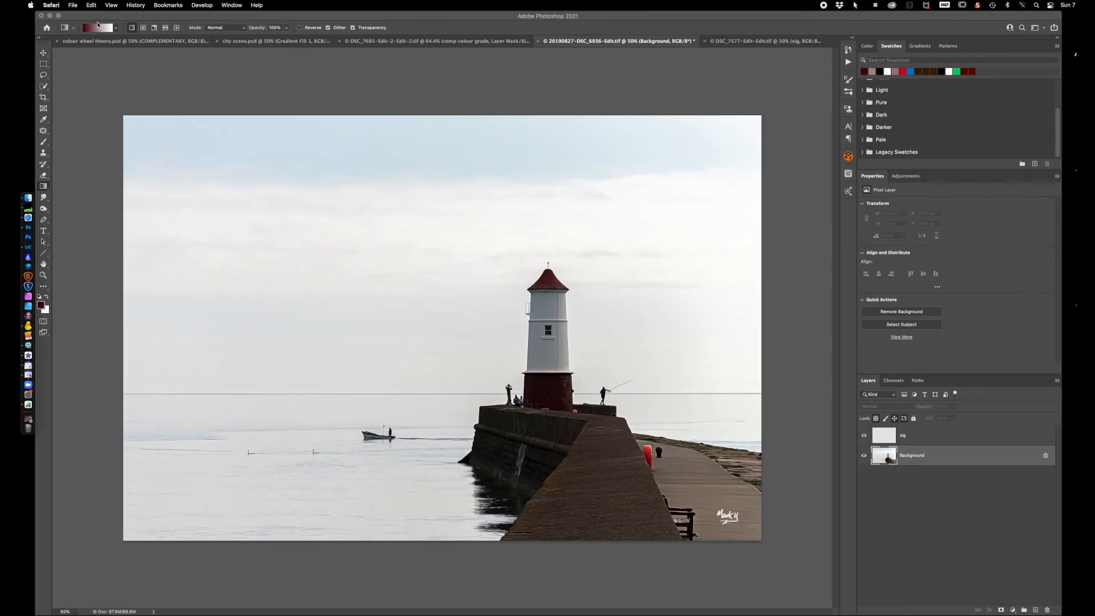
left_click(849, 194)
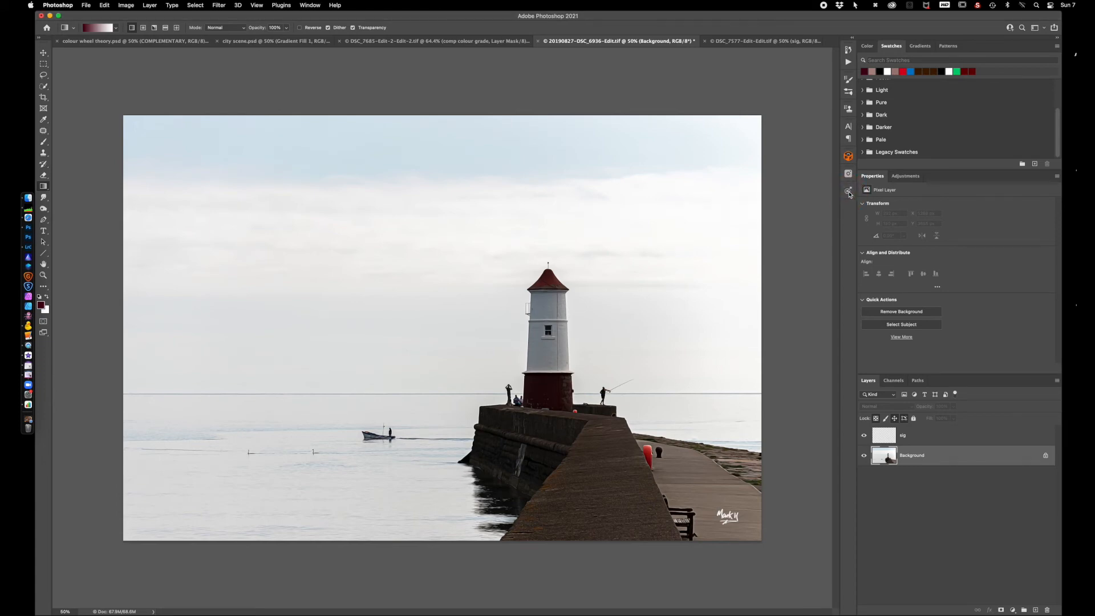
left_click(849, 192)
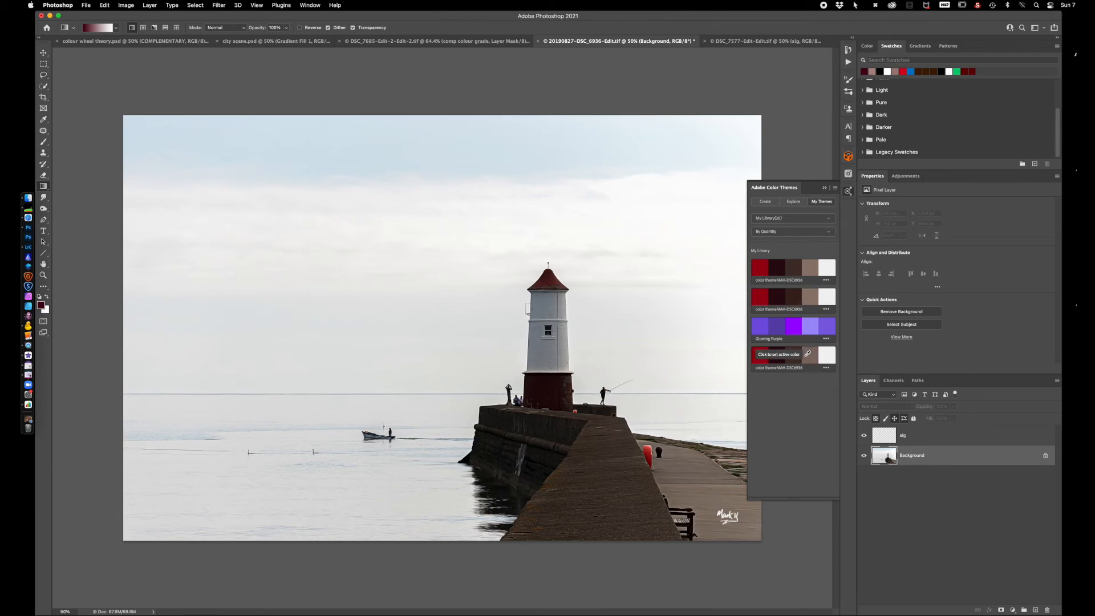
left_click(826, 280)
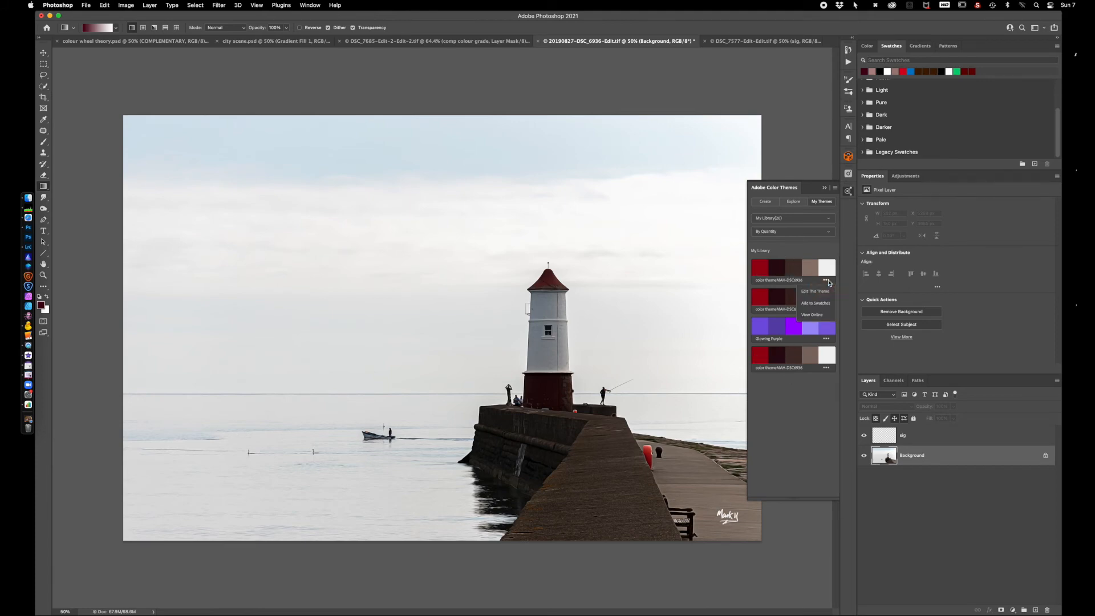
left_click(823, 305)
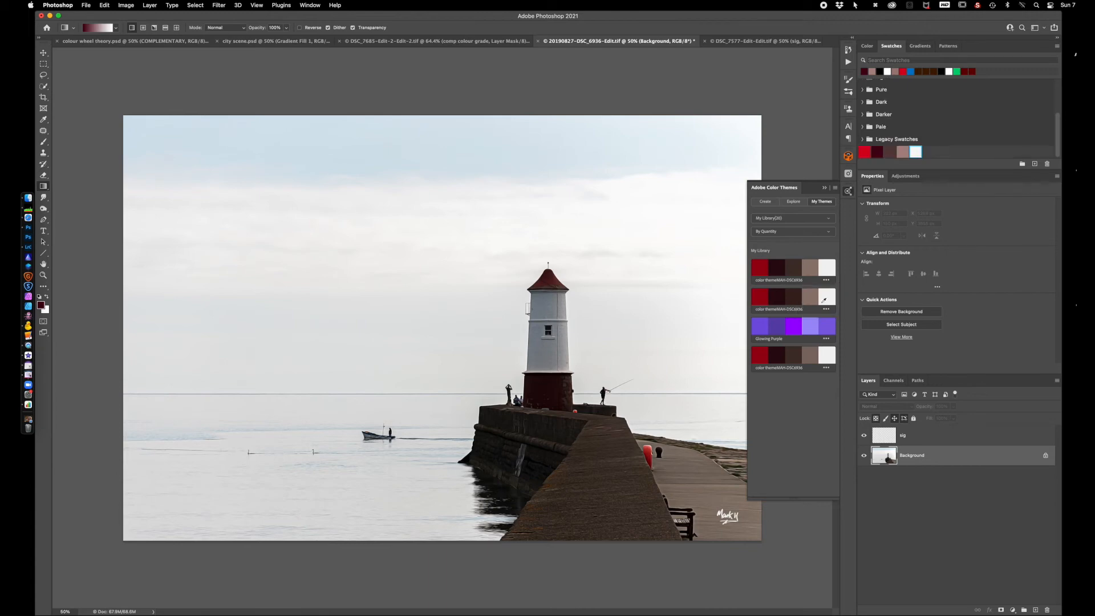
left_click(826, 190)
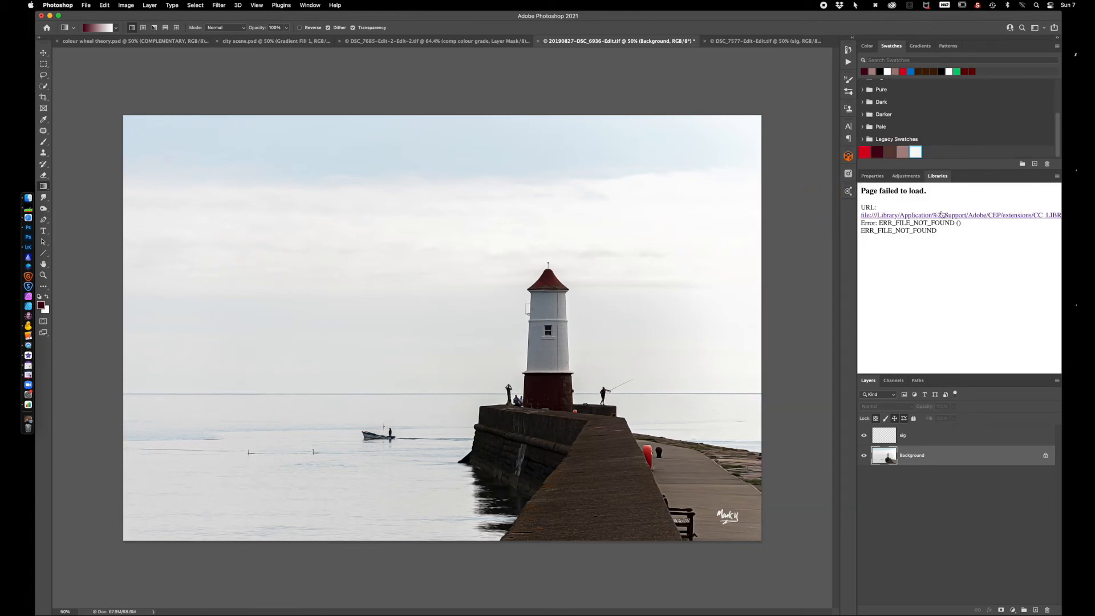
left_click(873, 177)
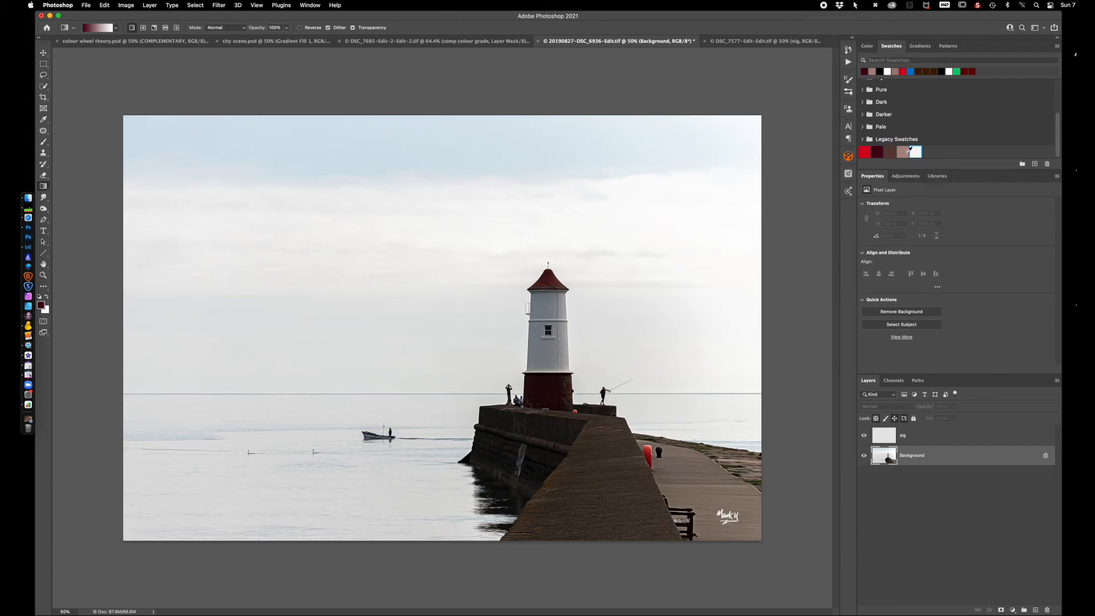
- Add a Solid Color fill layer above the Background using the theme's dusty pink swatch, 8c7b72
left_click(909, 151)
left_click(1013, 611)
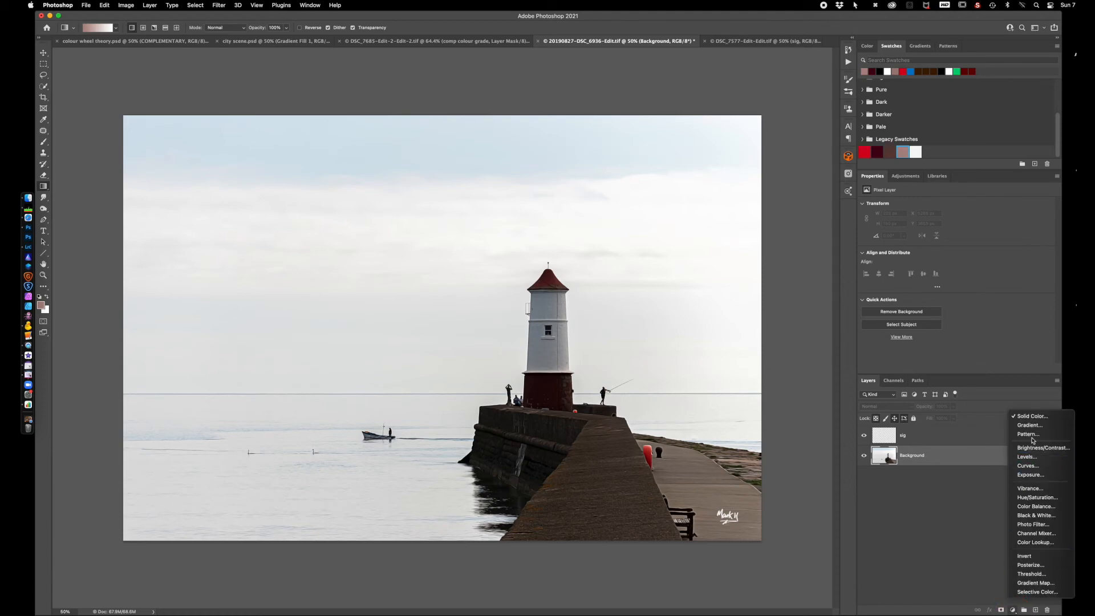
left_click(1036, 420)
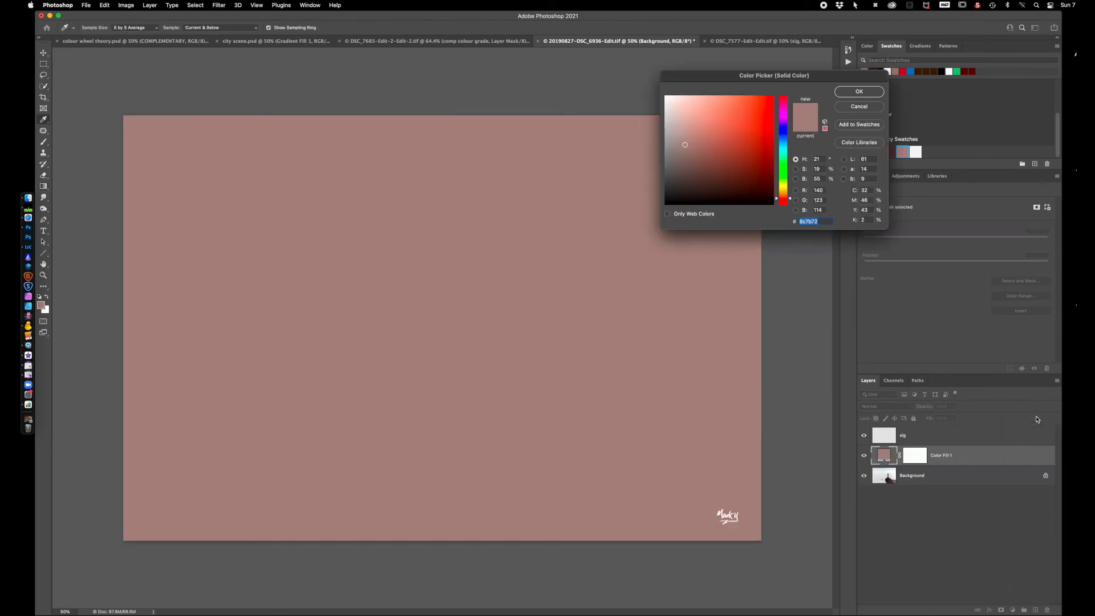
left_click(862, 93)
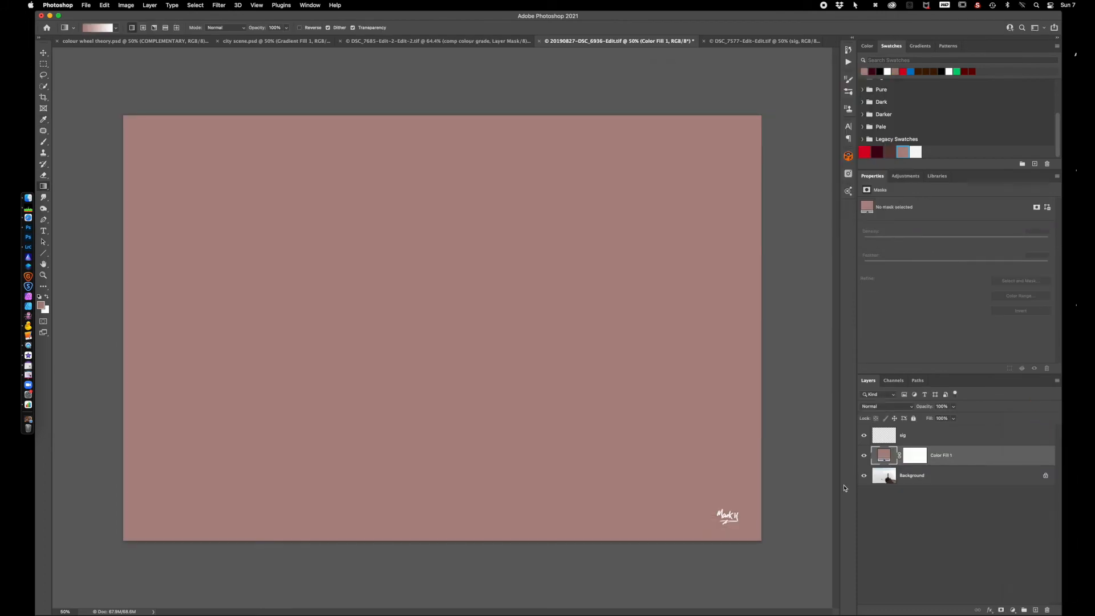
- Fade the fill's mask with a linear black-to-white gradient from the horizon to the upper sky and lower the layer opacity to 87%
left_click(918, 459)
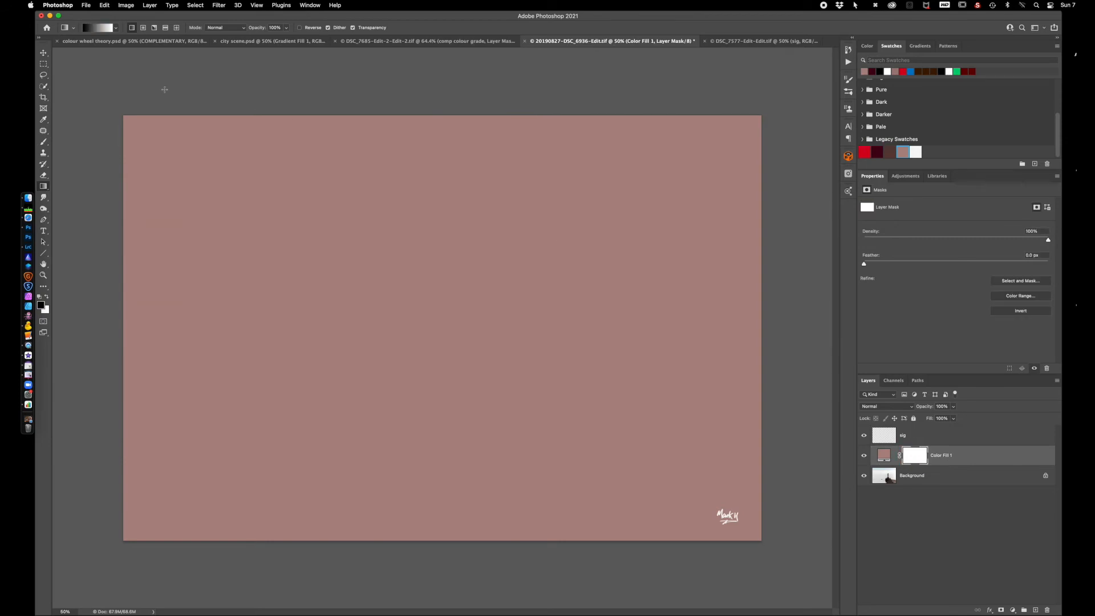
left_click(45, 188)
right_click(44, 187)
left_click(81, 185)
left_click(117, 28)
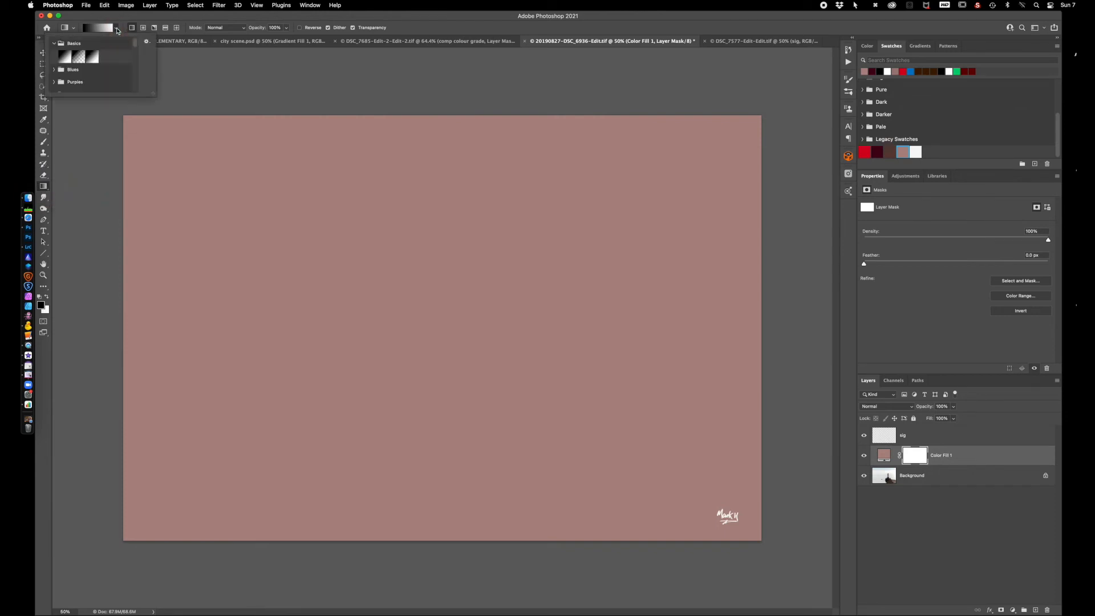
left_click(64, 56)
left_click(439, 21)
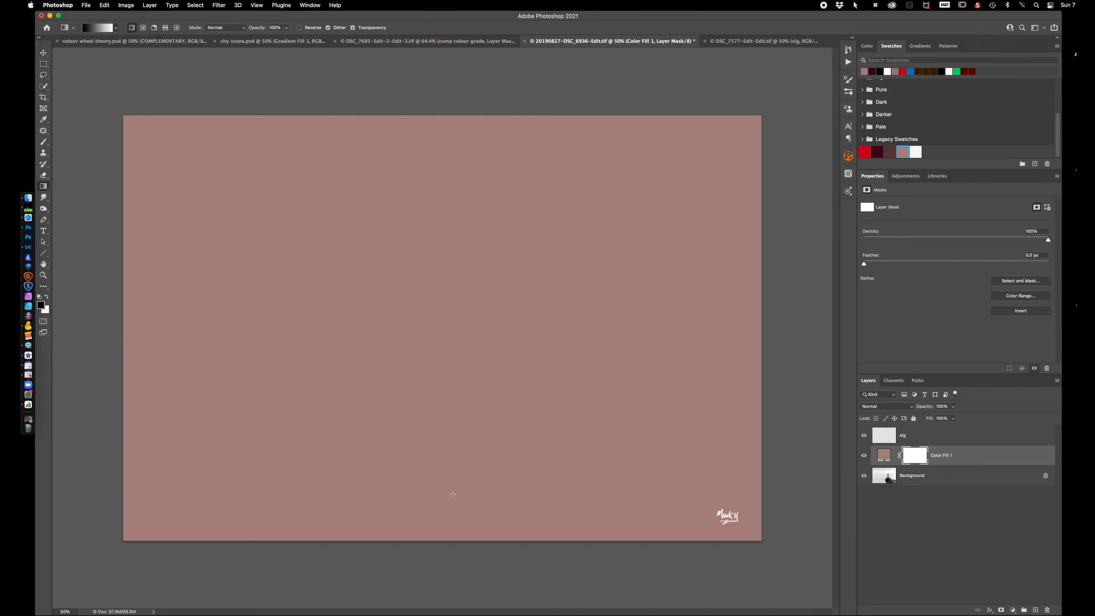
left_click_drag(441, 513, 443, 198)
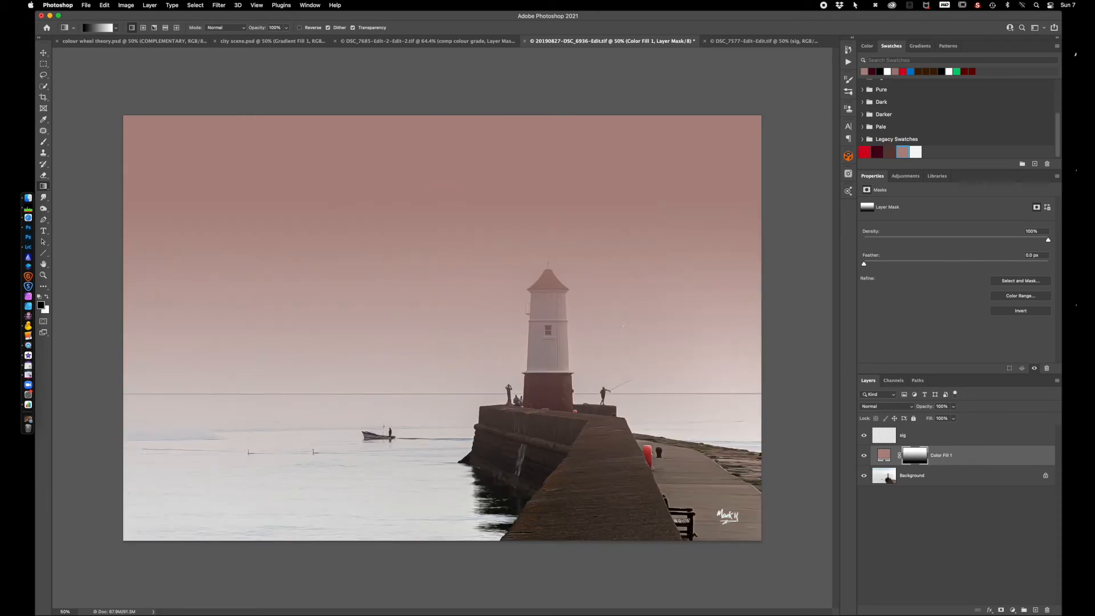
left_click_drag(431, 384, 430, 153)
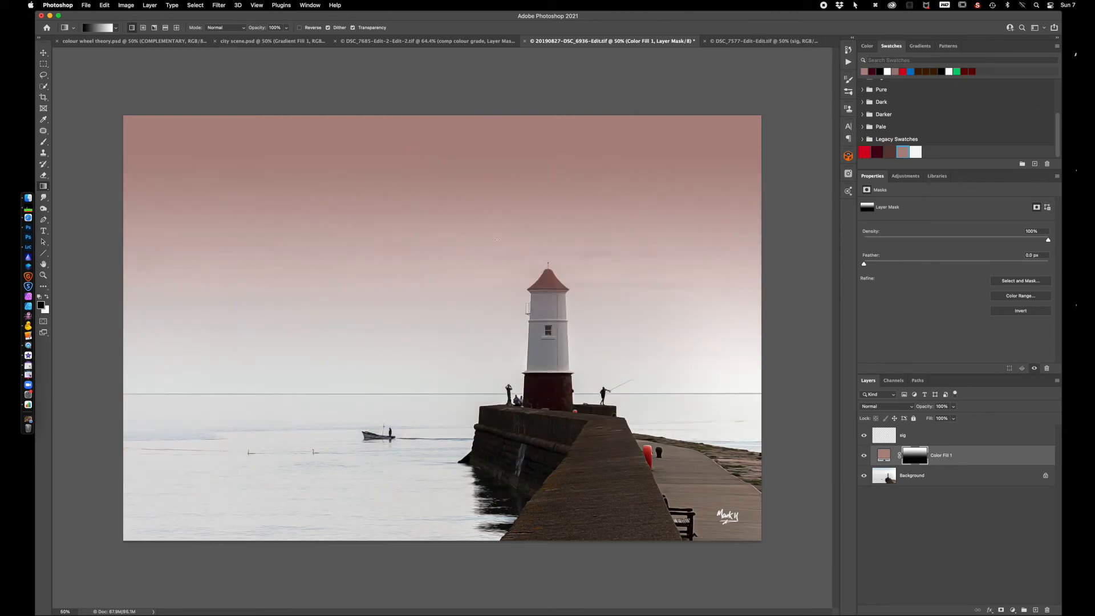
mouse_move(921, 407)
left_mouse_down()
mouse_move(910, 409)
mouse_move(918, 407)
left_mouse_up()
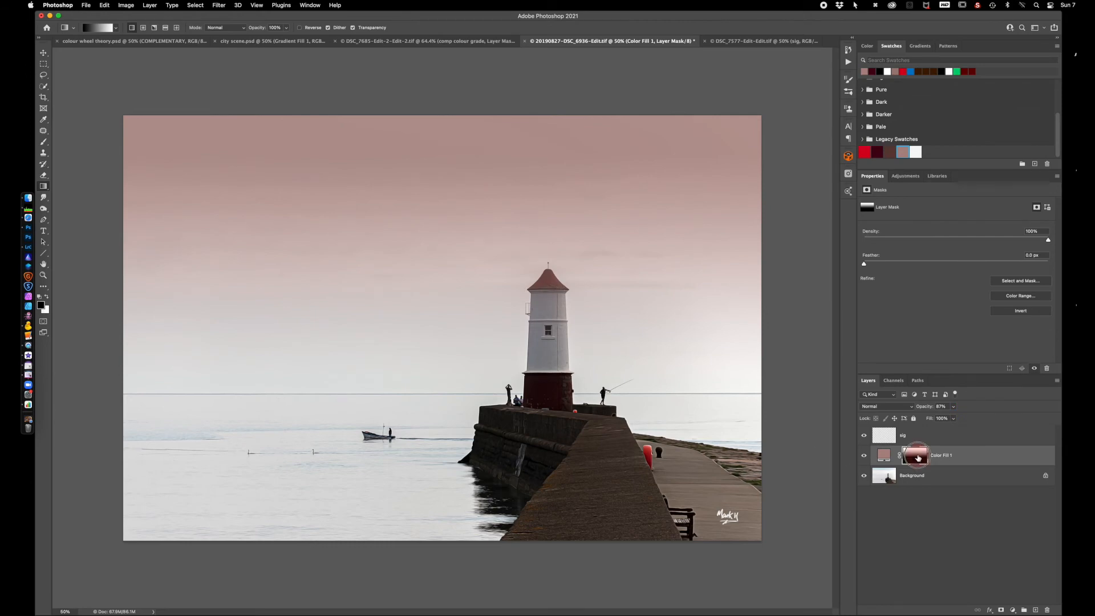
- Paint black with a small brush on the dusty pink fill's mask to clear the tint from the lighthouse roof and upper tower
key("b")
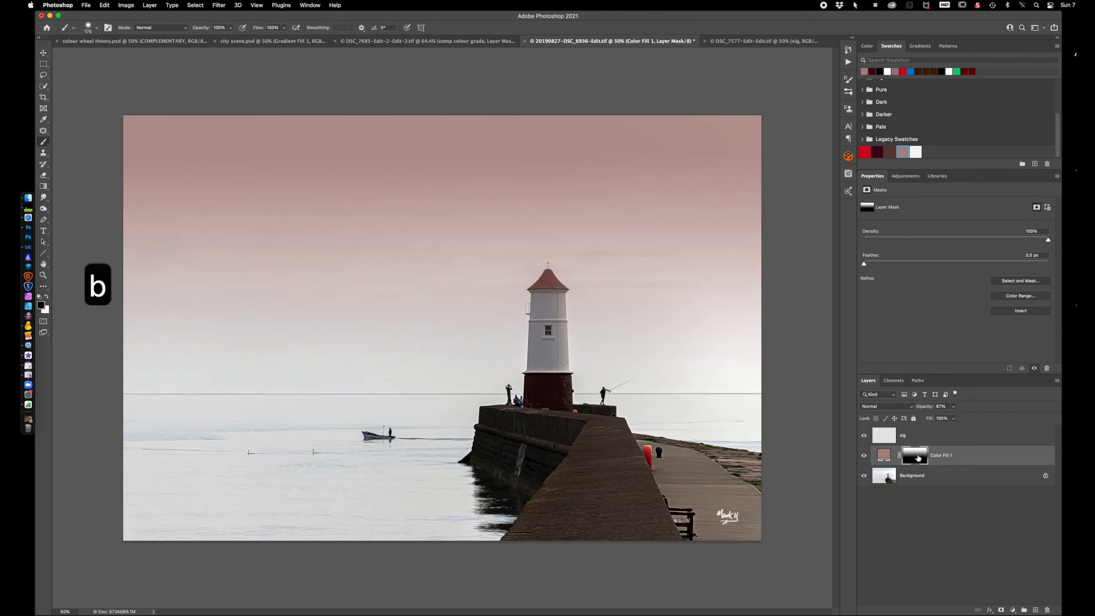
key("d")
key("x")
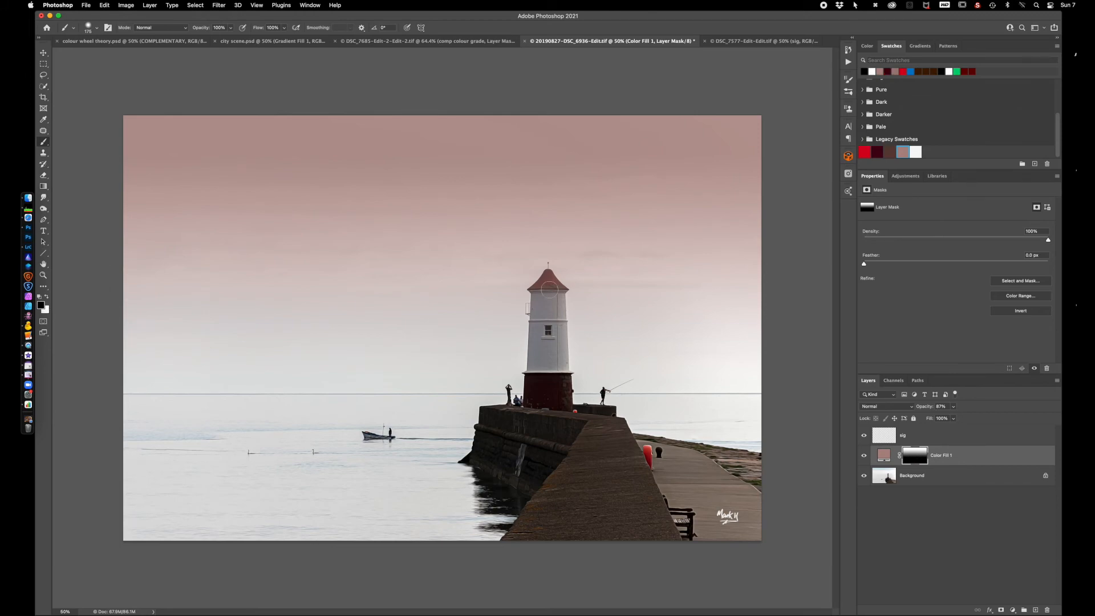
left_click_drag(548, 280, 545, 316)
key("bracketleft")
key("bracketleft")
key("bracketleft")
key("bracketleft")
key("bracketleft")
key("bracketleft")
key("bracketleft")
left_click(549, 274)
mouse_move(549, 275)
left_mouse_down()
mouse_move(563, 289)
mouse_move(547, 275)
mouse_move(531, 292)
mouse_move(535, 313)
mouse_move(565, 301)
mouse_move(547, 273)
left_mouse_up()
- Add a second Solid Color fill layer above the pink fill and recolour it with the theme's dark maroon swatch
left_click(1013, 610)
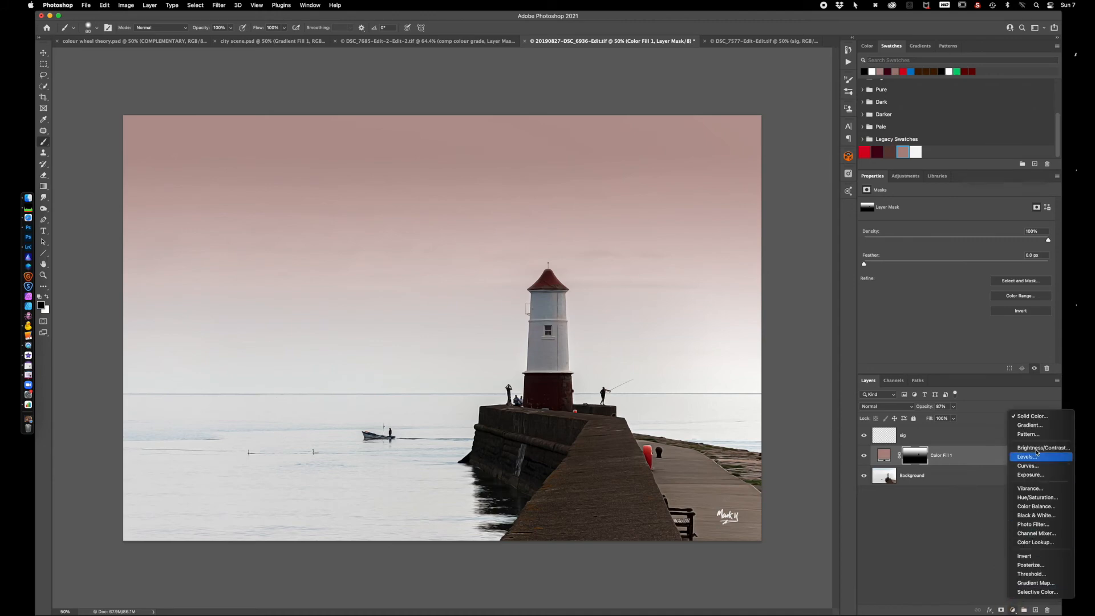
left_click(1037, 417)
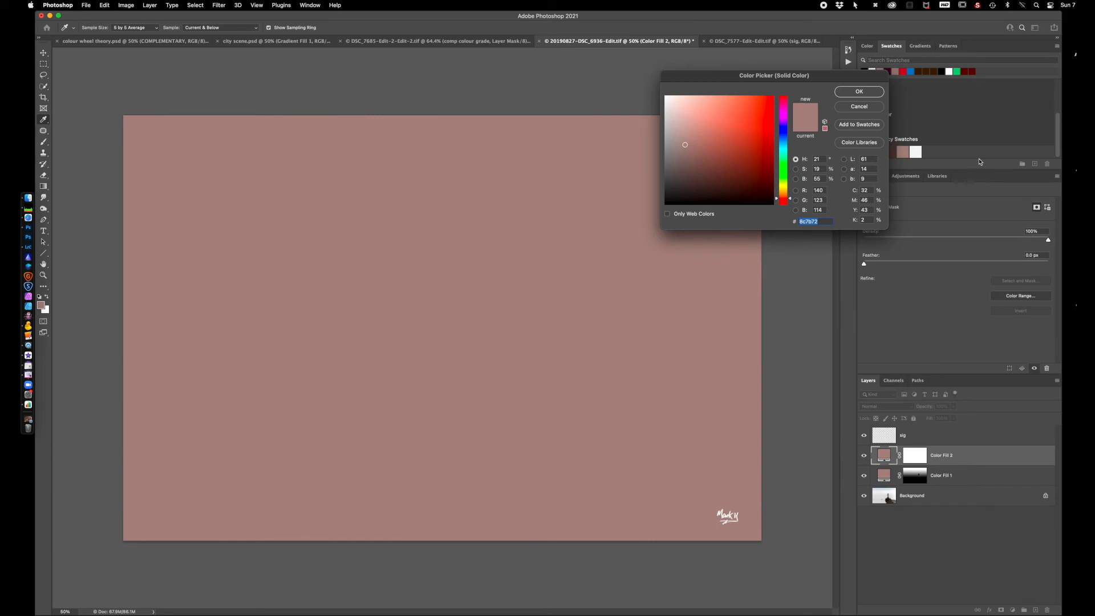
left_click(864, 93)
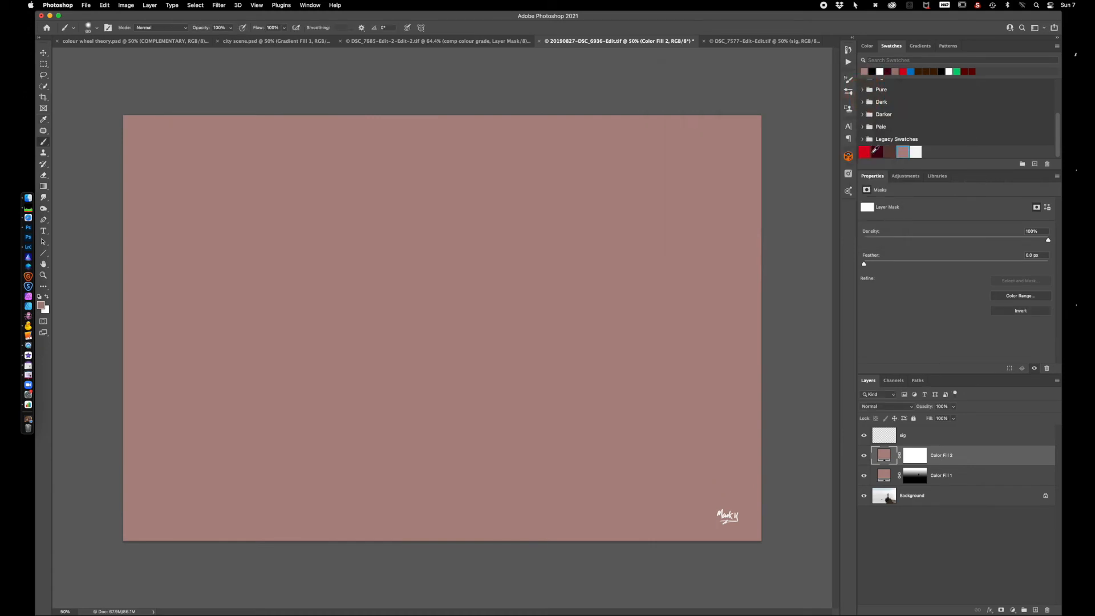
left_click(877, 151)
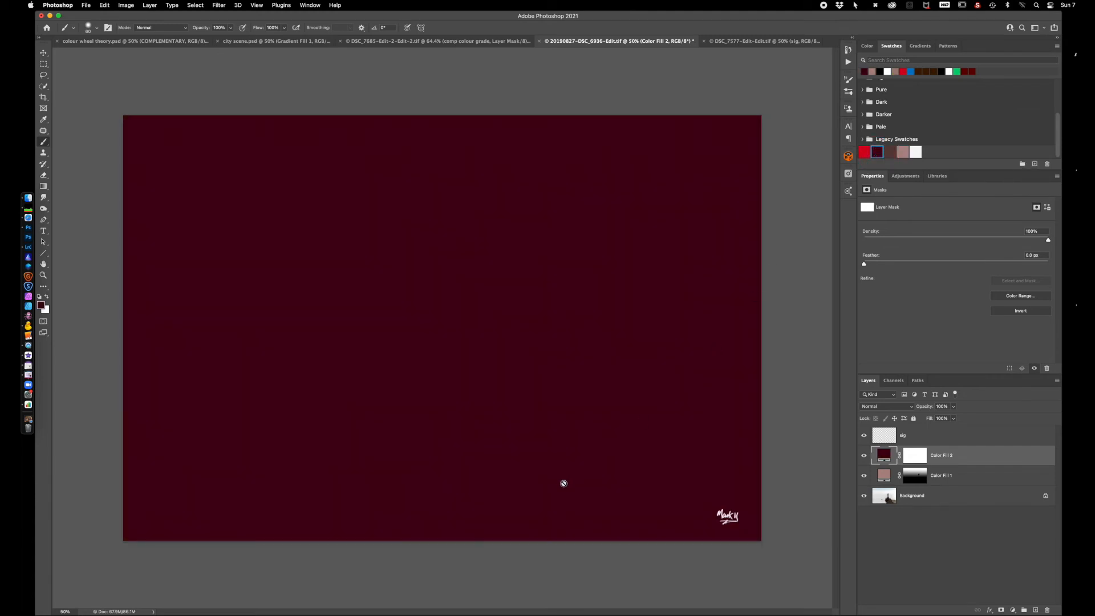
- Fade the maroon fill's mask with a linear black-to-white gradient from just above the horizon down to the lower sea, and lower the layer opacity to 59%
left_click(915, 457)
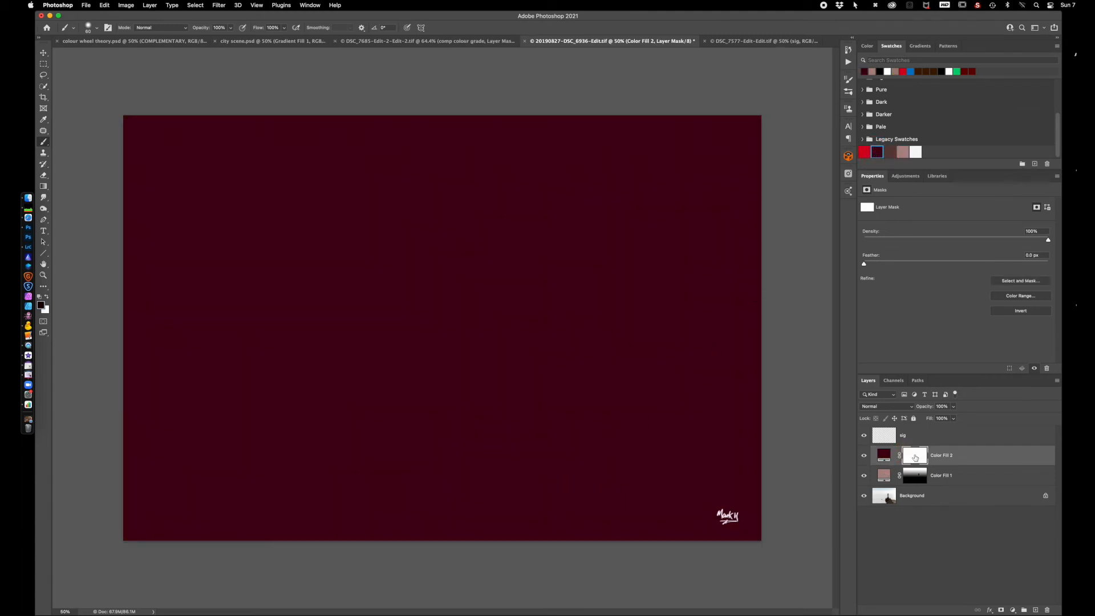
left_click(44, 187)
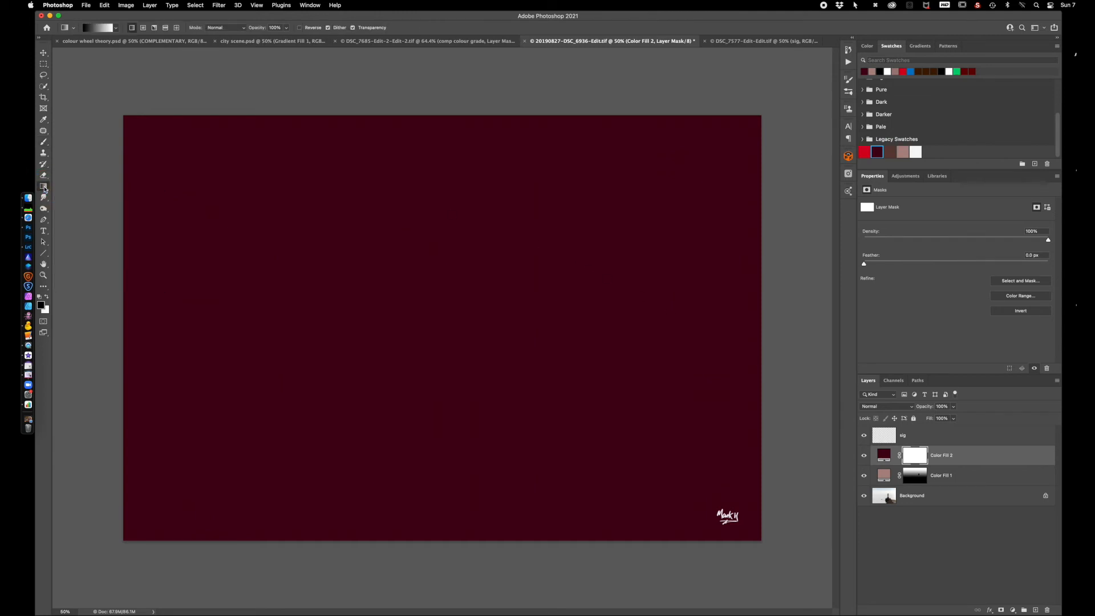
left_click_drag(444, 147, 445, 402)
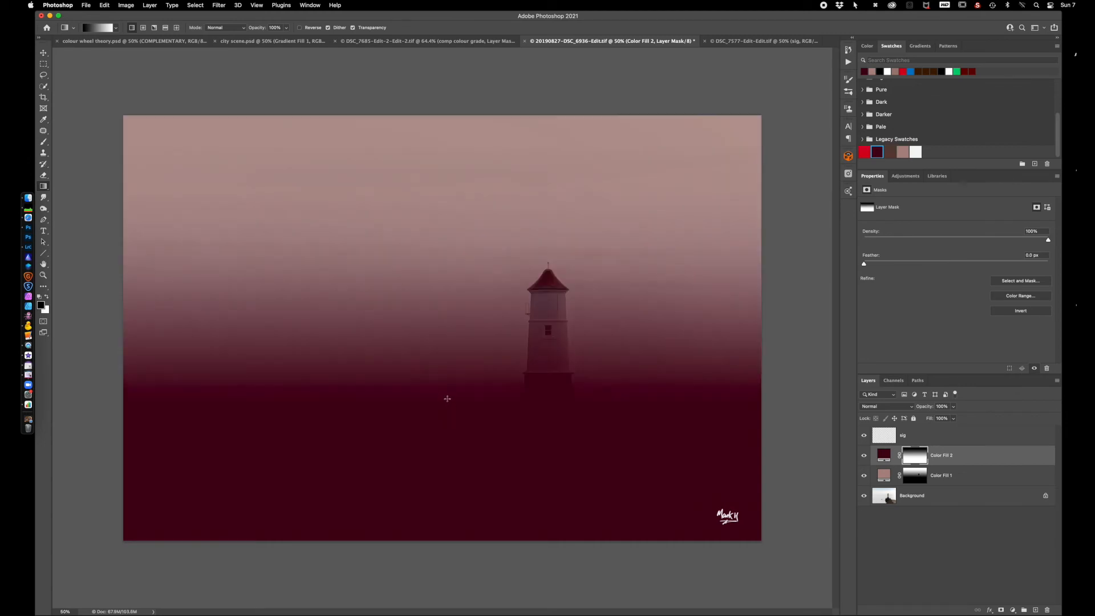
left_click_drag(442, 357, 443, 525)
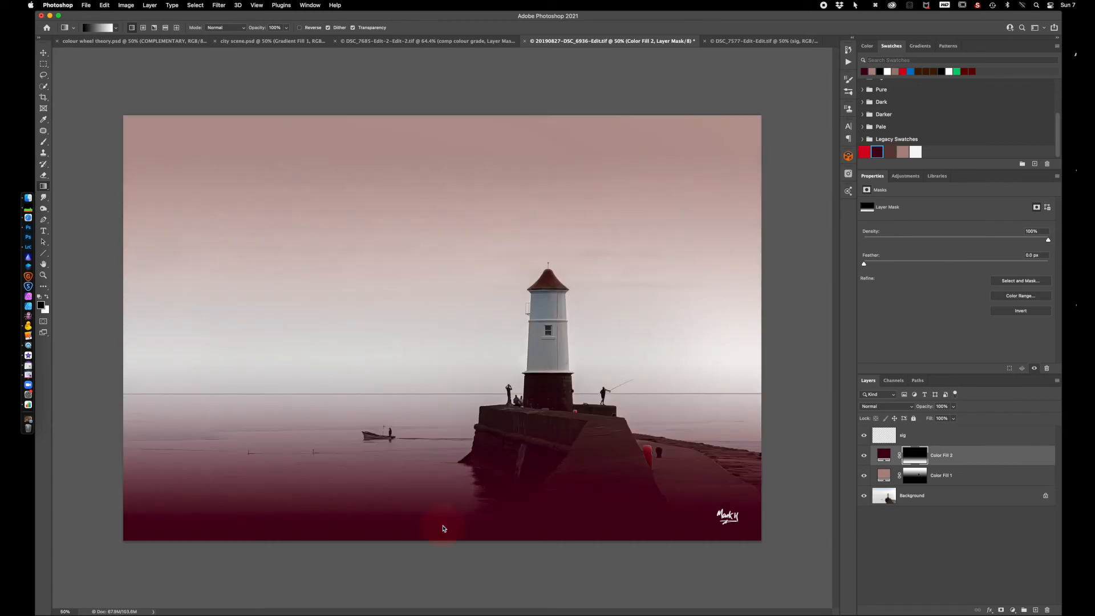
left_click_drag(439, 472, 438, 512)
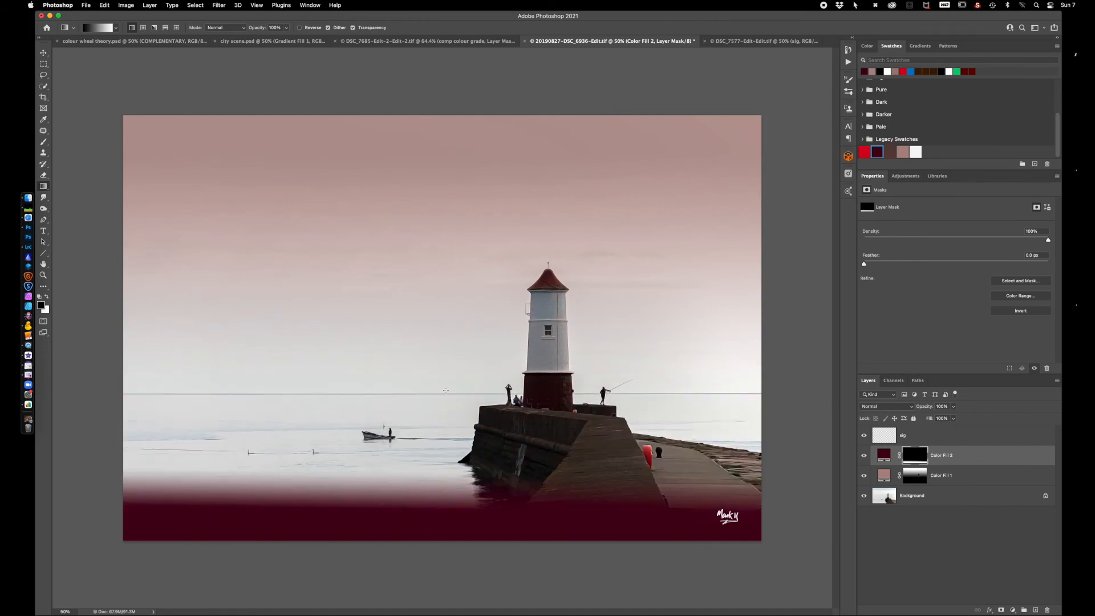
left_click_drag(443, 320, 450, 508)
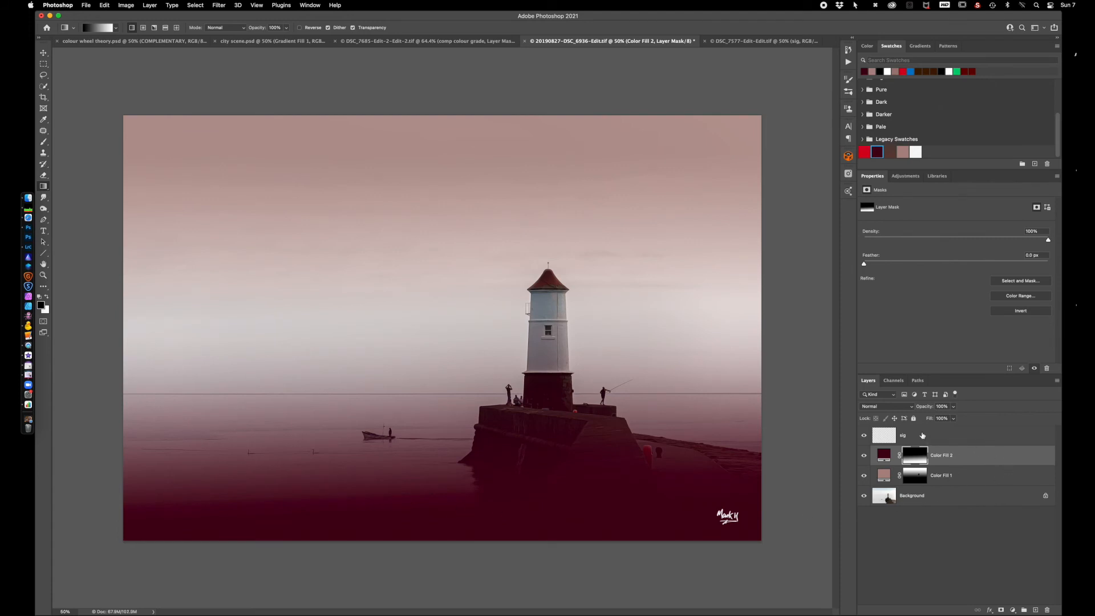
left_click_drag(924, 407, 898, 409)
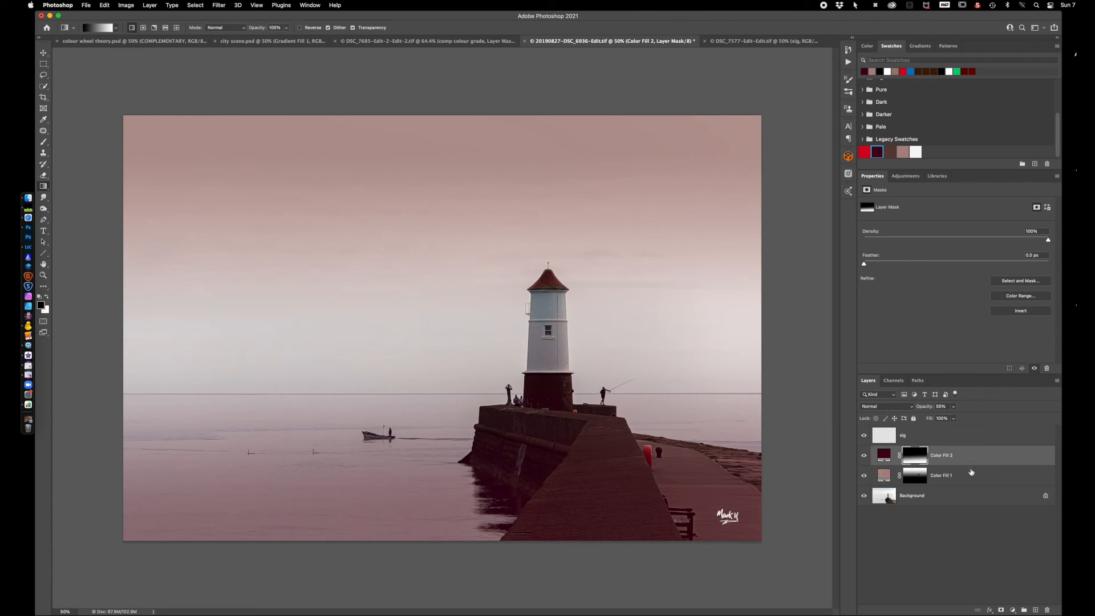
- Group the two colour fill layers and name the group "swatch grade"
left_click(972, 478, "shift")
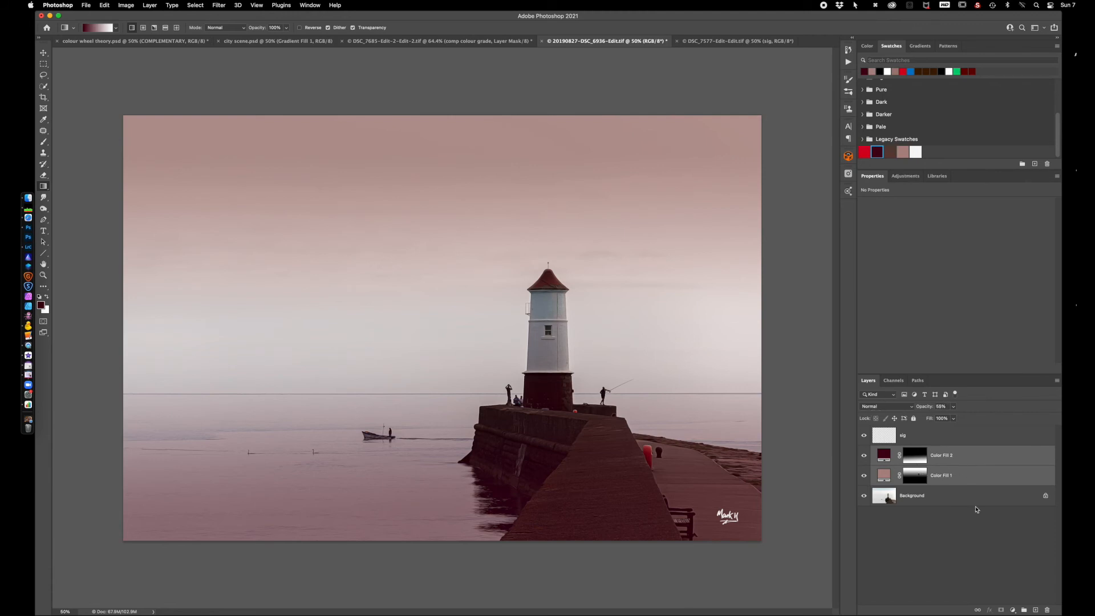
left_click(883, 410)
left_click(883, 410)
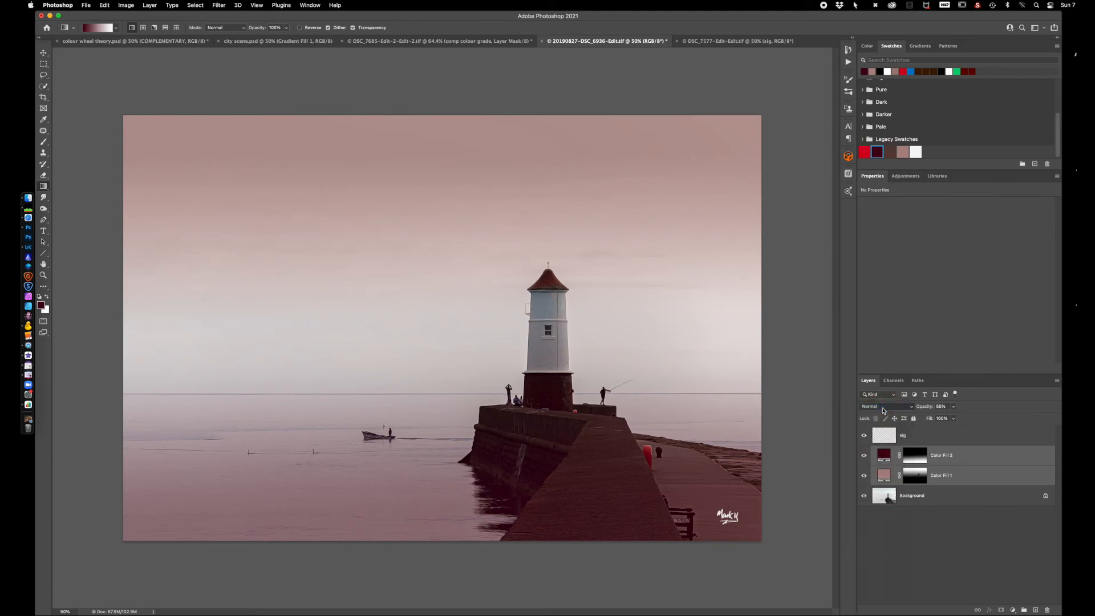
left_click(1024, 610)
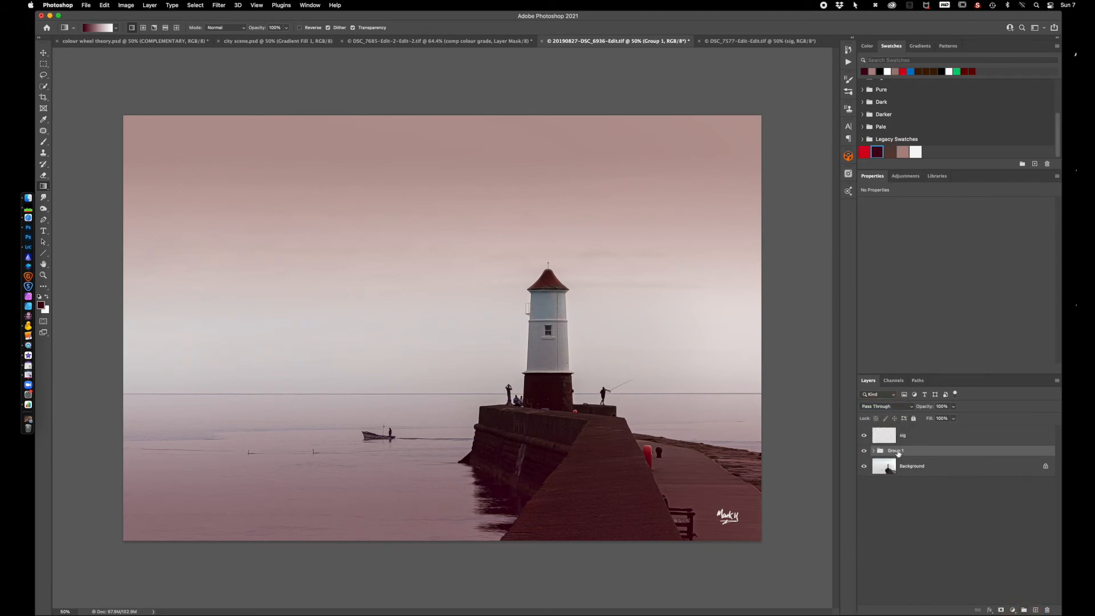
double_click(898, 451)
type("swatch ")
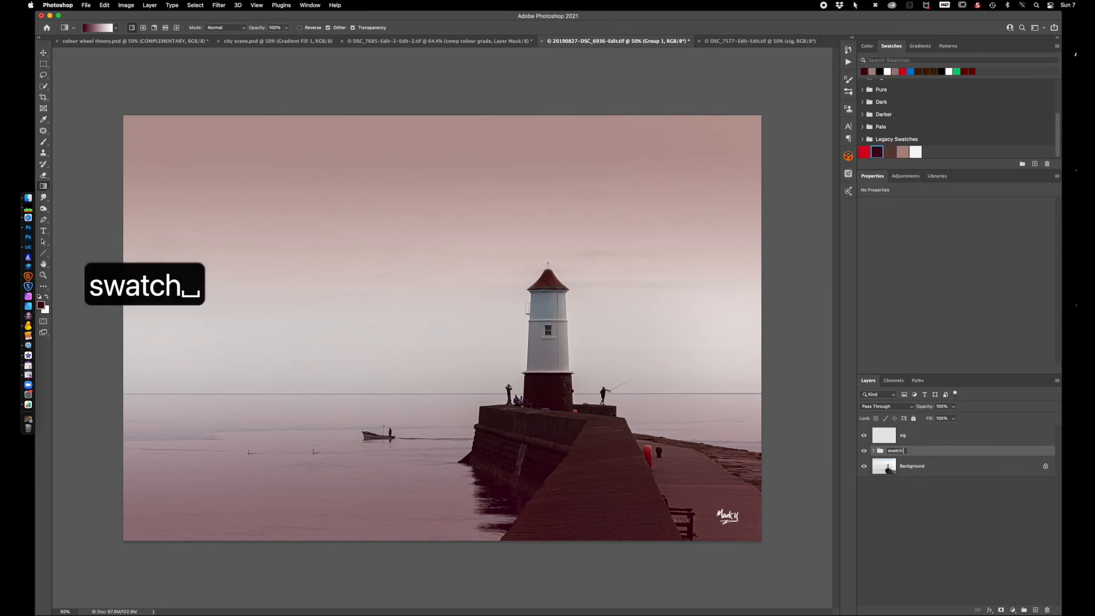
type("grade")
key("Return")
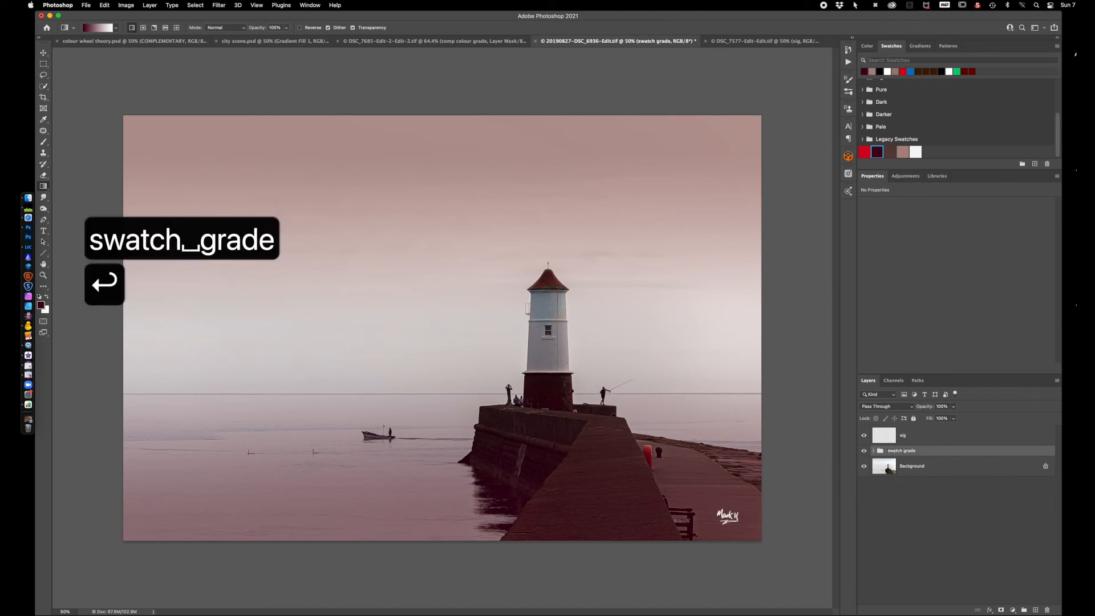
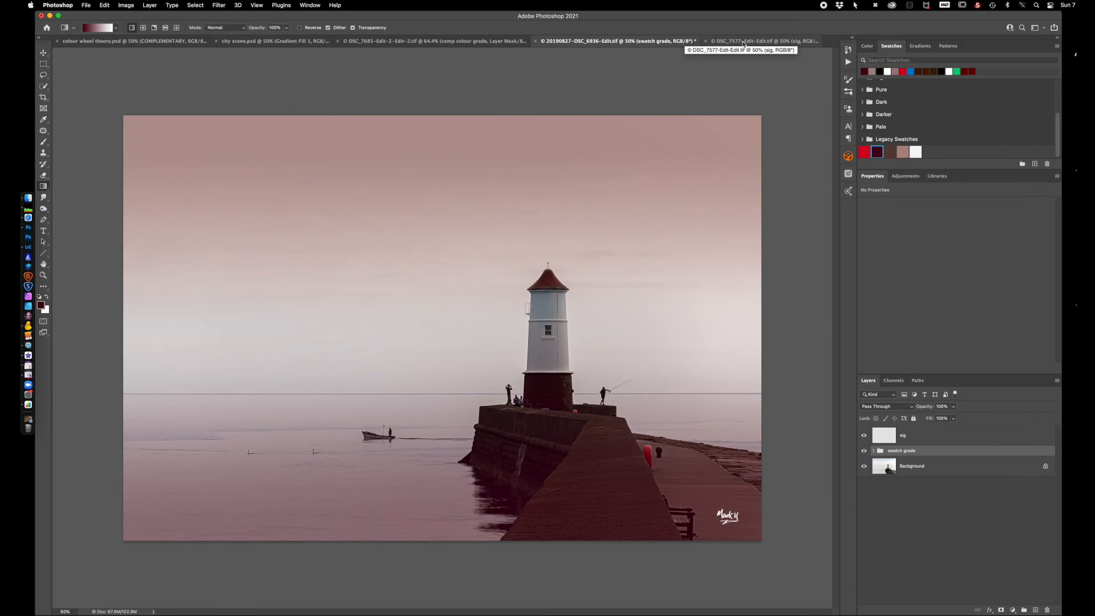
- Review the monochromatic example in the colour wheel theory document alongside the library staircase image DSC_7577-Edit-Edit.tif
left_click(742, 42)
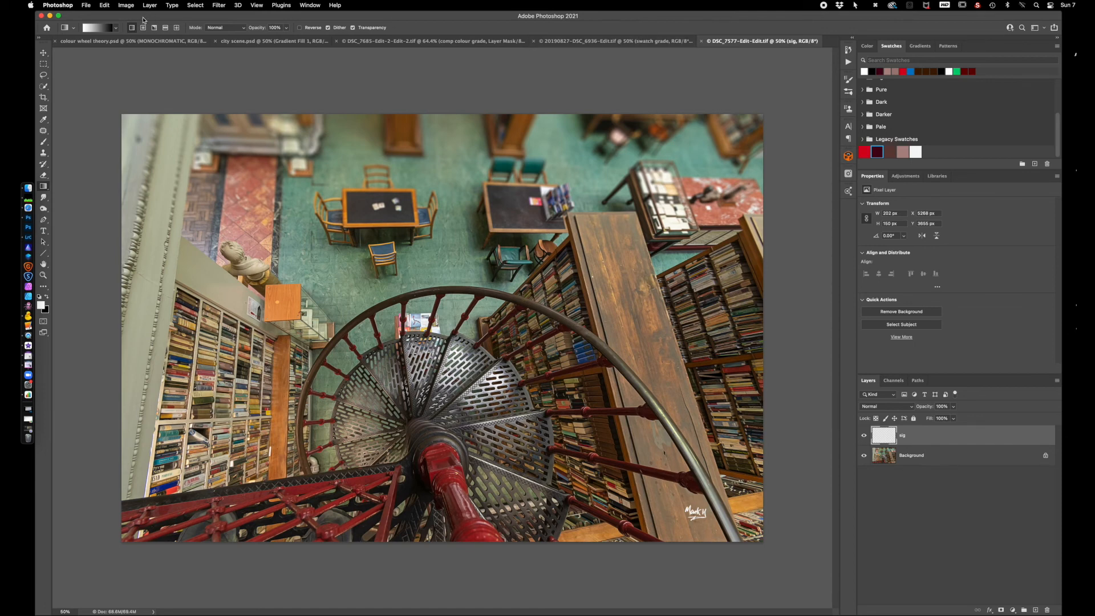
left_click(98, 41)
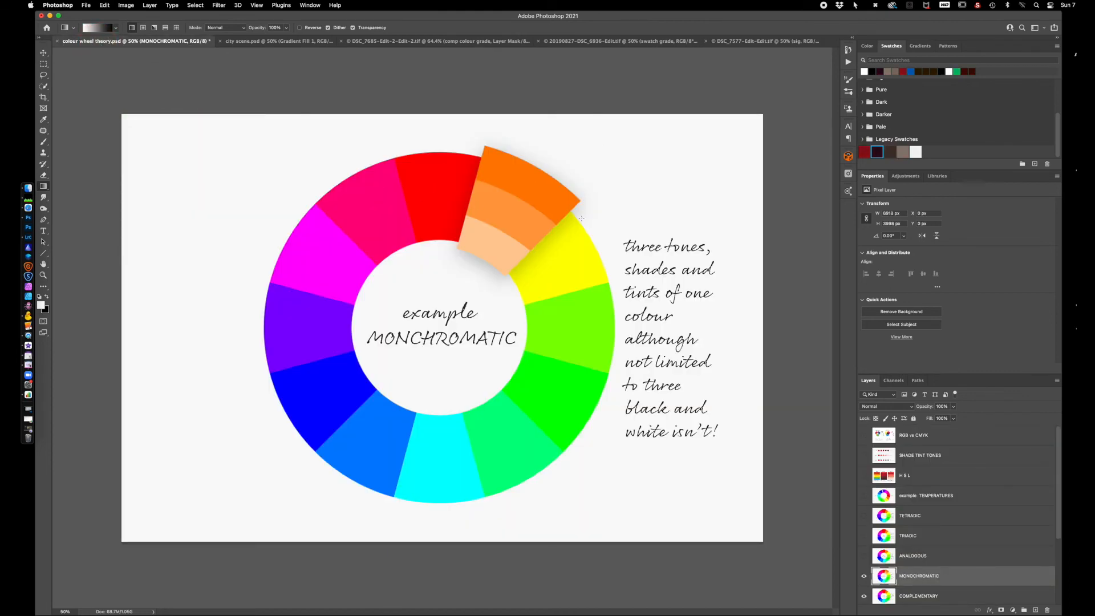
left_click(767, 41)
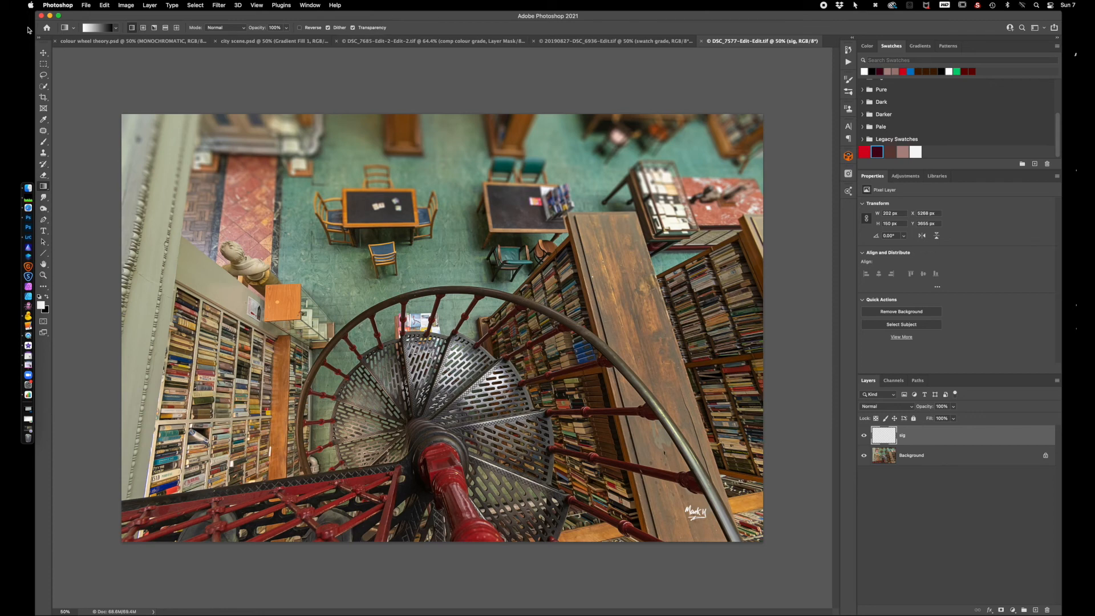
- Switch to Adobe Color in Safari and extract a colour theme from the library image MAH-DSC_7577.jpg
left_click(28, 208)
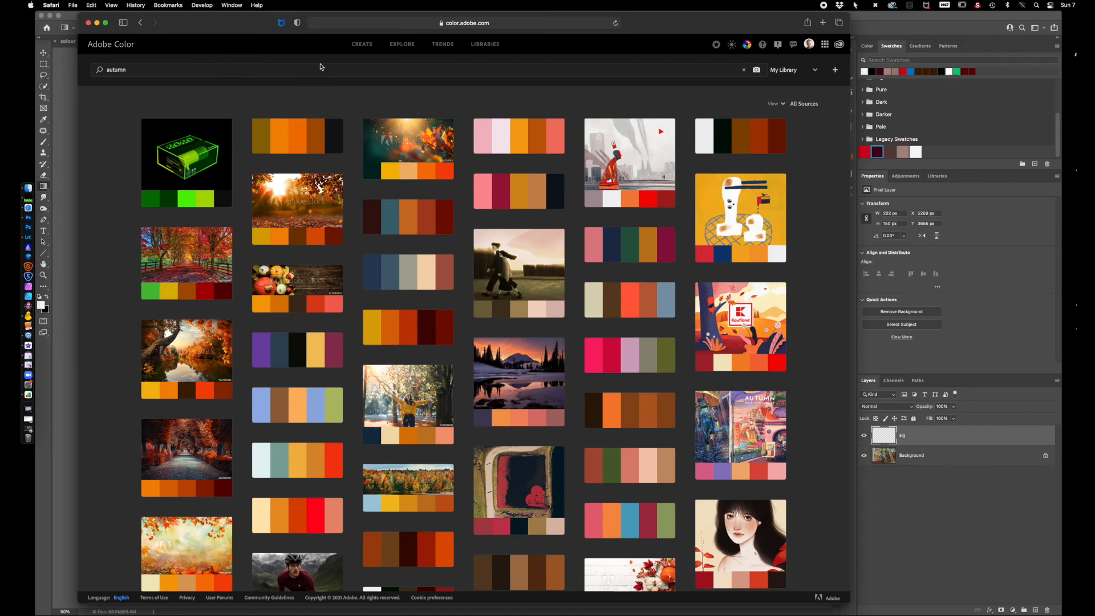
left_click(362, 46)
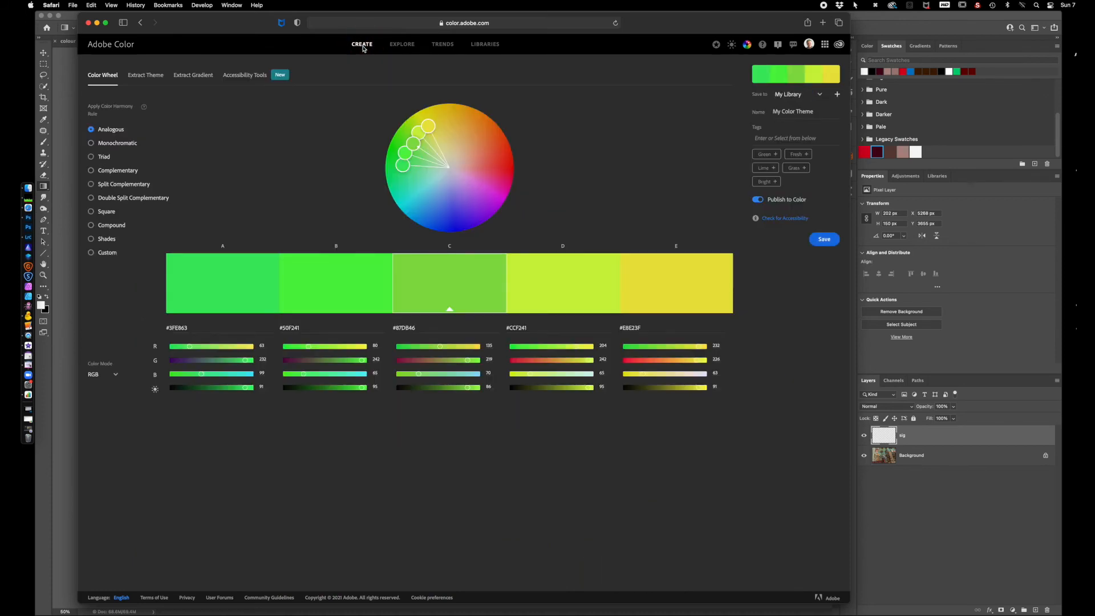
left_click(147, 77)
left_click(436, 262)
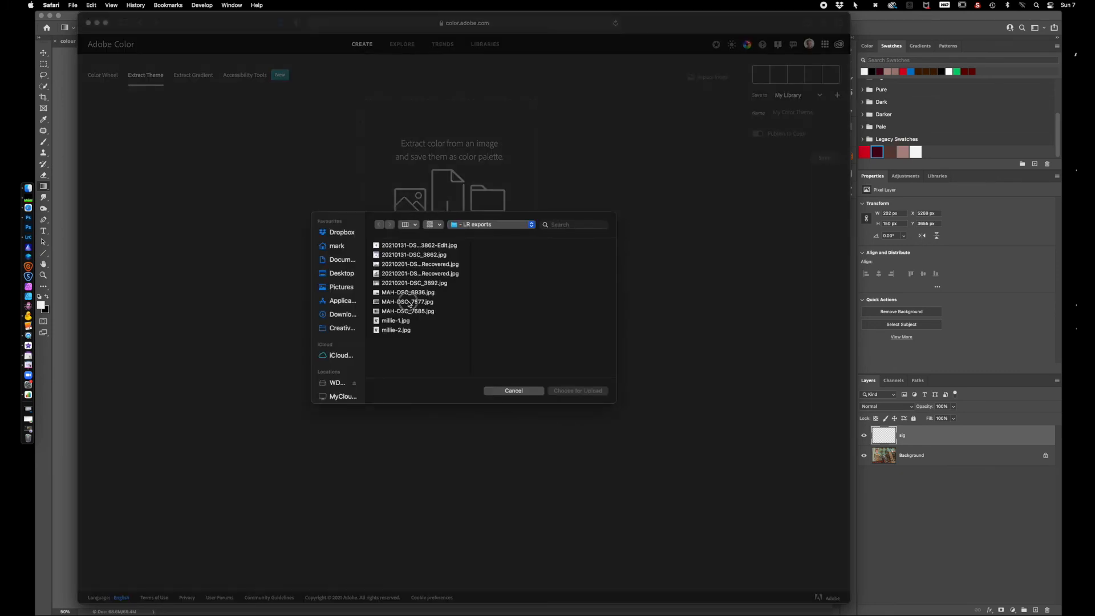
left_click(409, 303)
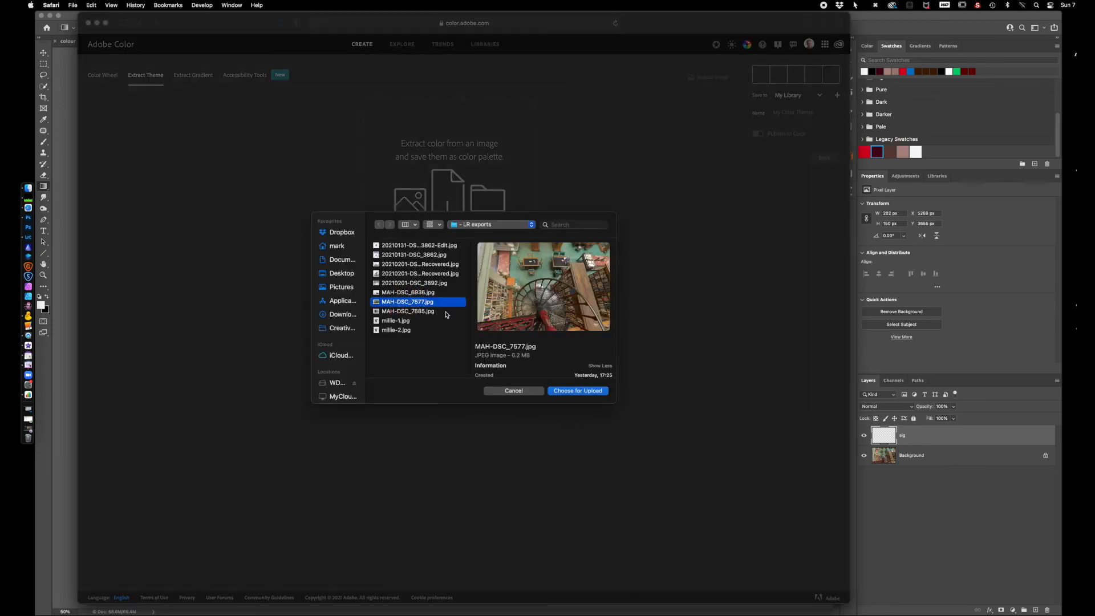
left_click(583, 394)
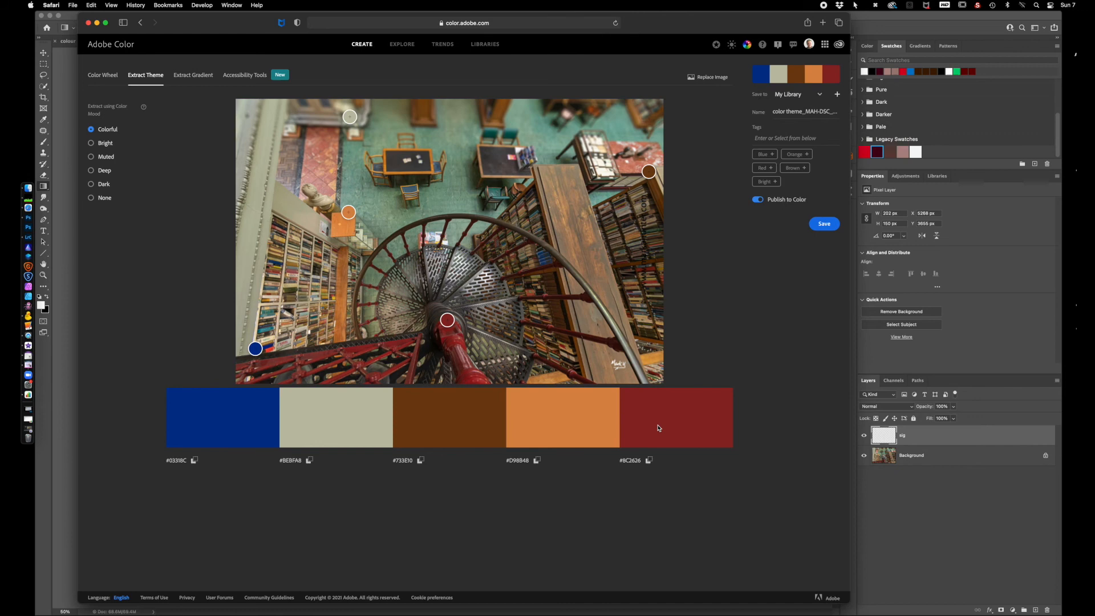
- Copy the extracted red #8C2626 and use it as the base colour of a Monochromatic harmony on the Color Wheel
double_click(637, 463)
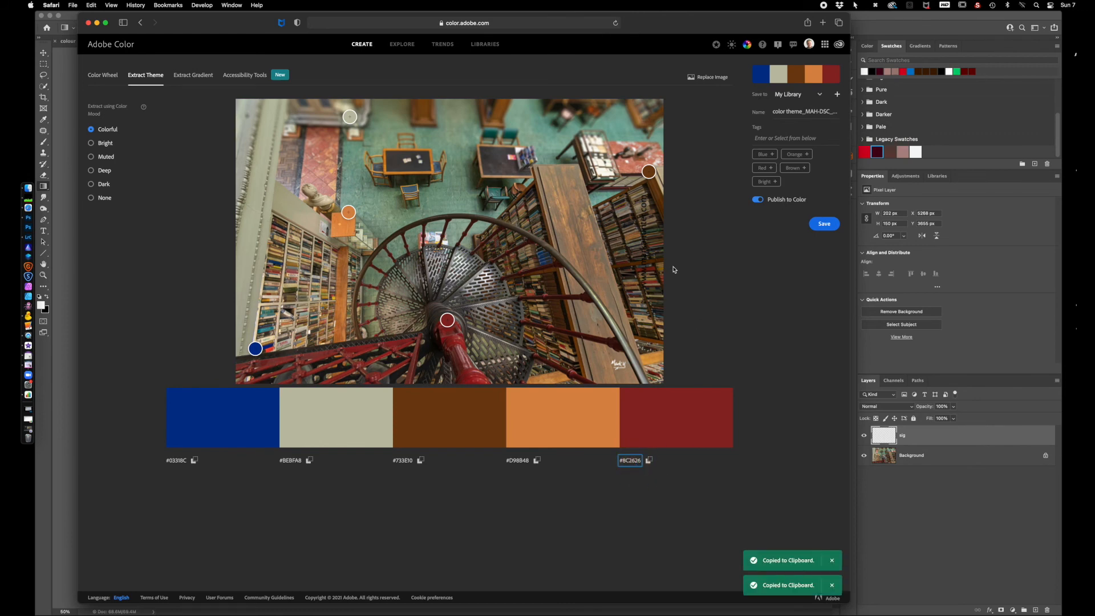
left_click(107, 78)
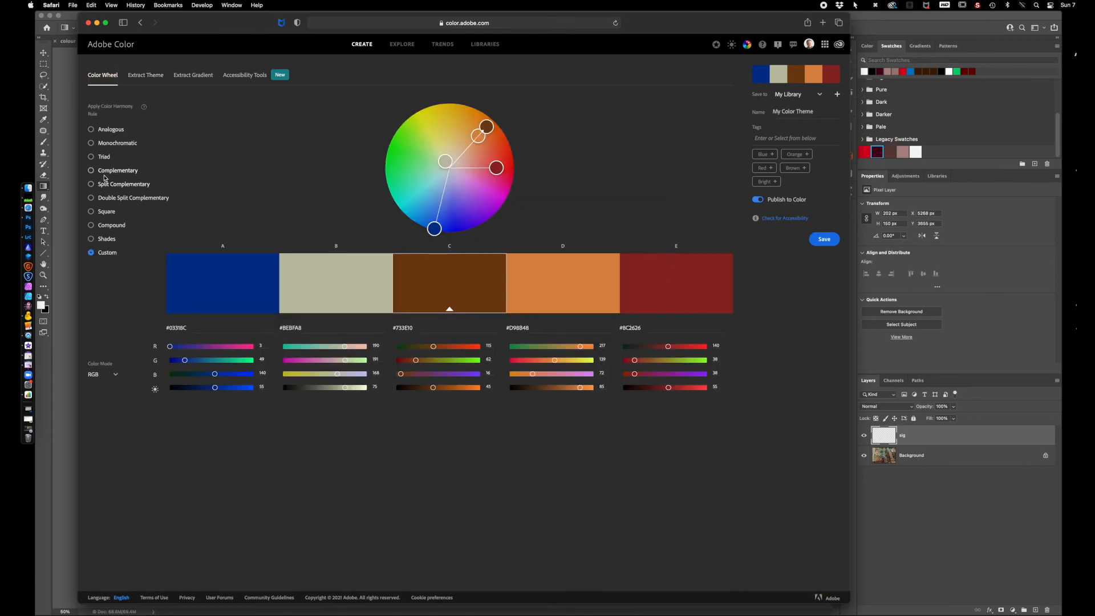
left_click(90, 142)
left_click(409, 330)
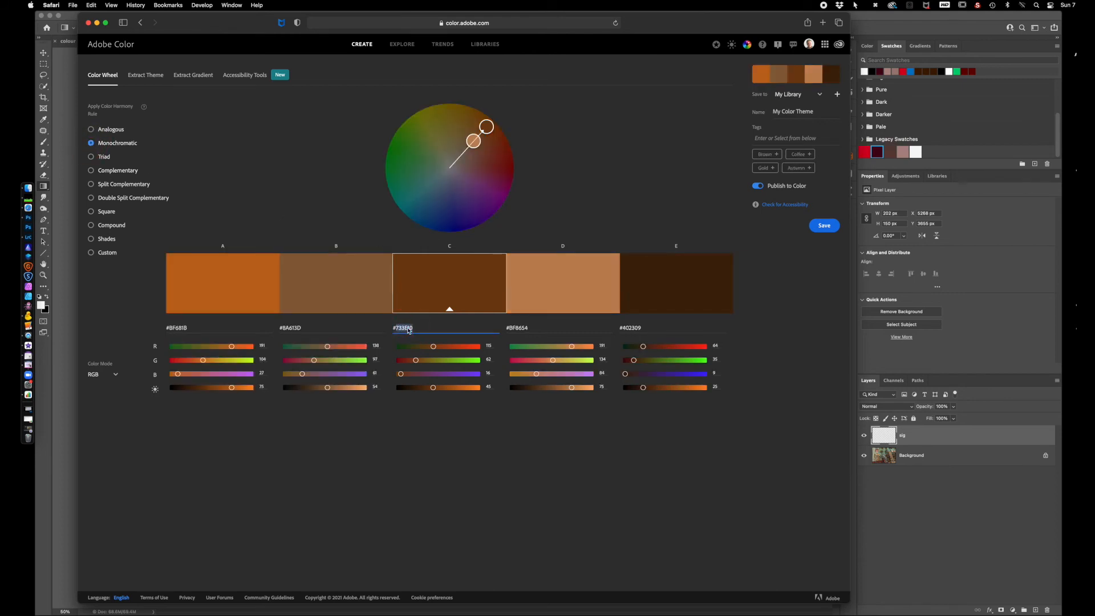
key("super+v")
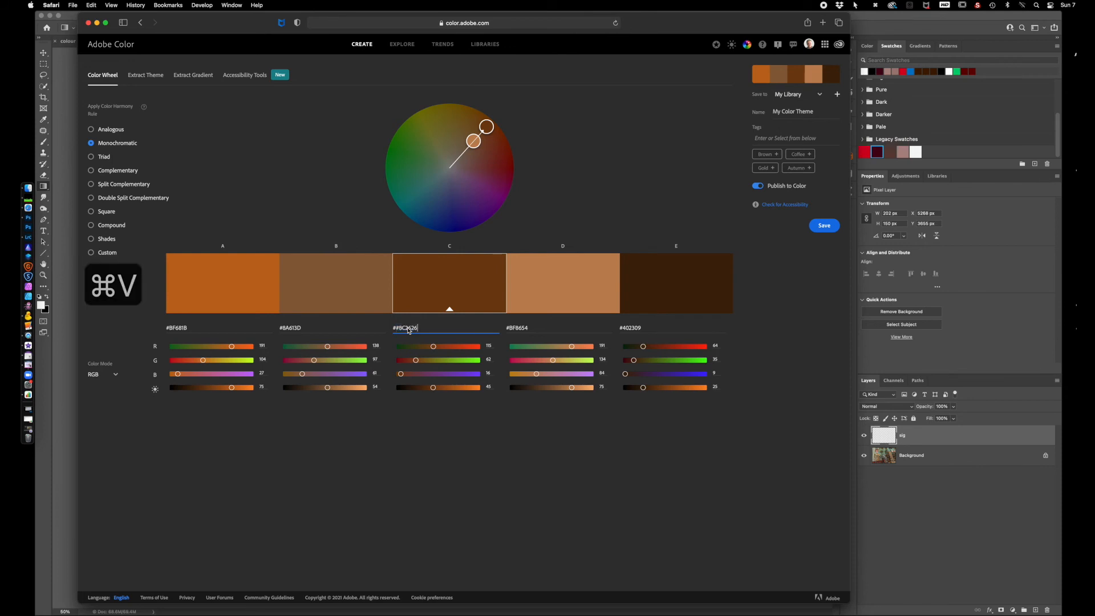
key("Return")
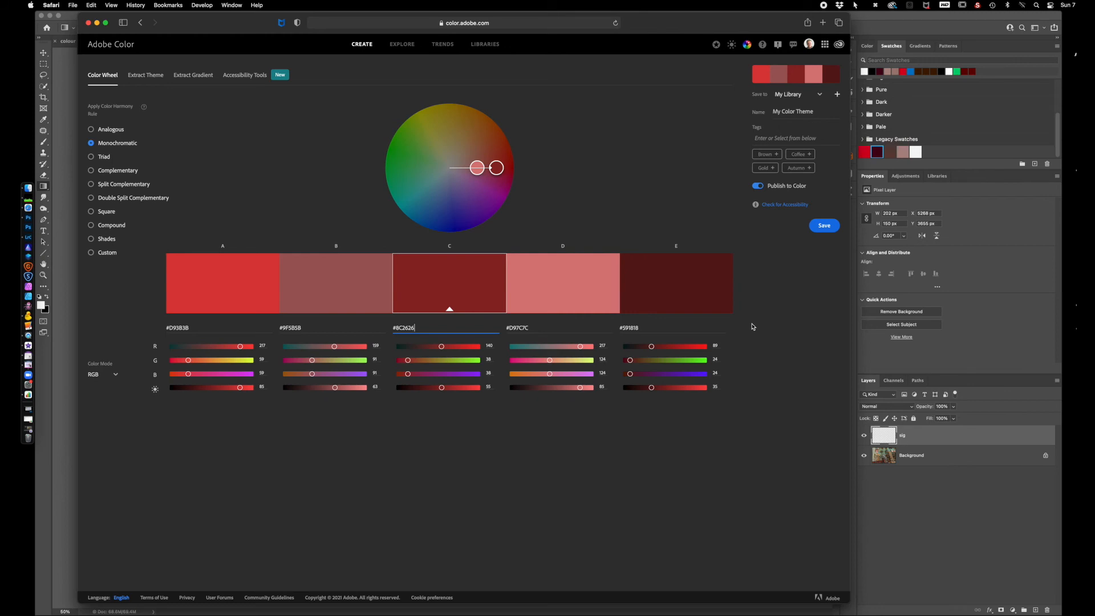
- Capture a screenshot of the five monochromatic red swatches and switch back to the library image in Photoshop
key("shift+super+4")
left_click_drag(159, 241, 746, 320)
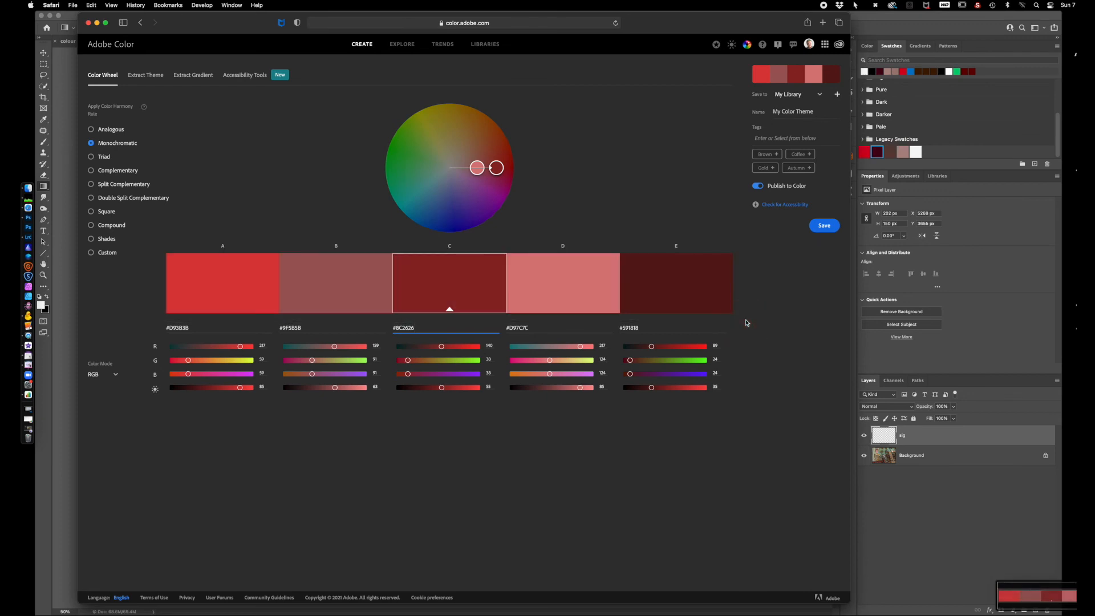
left_click(98, 25)
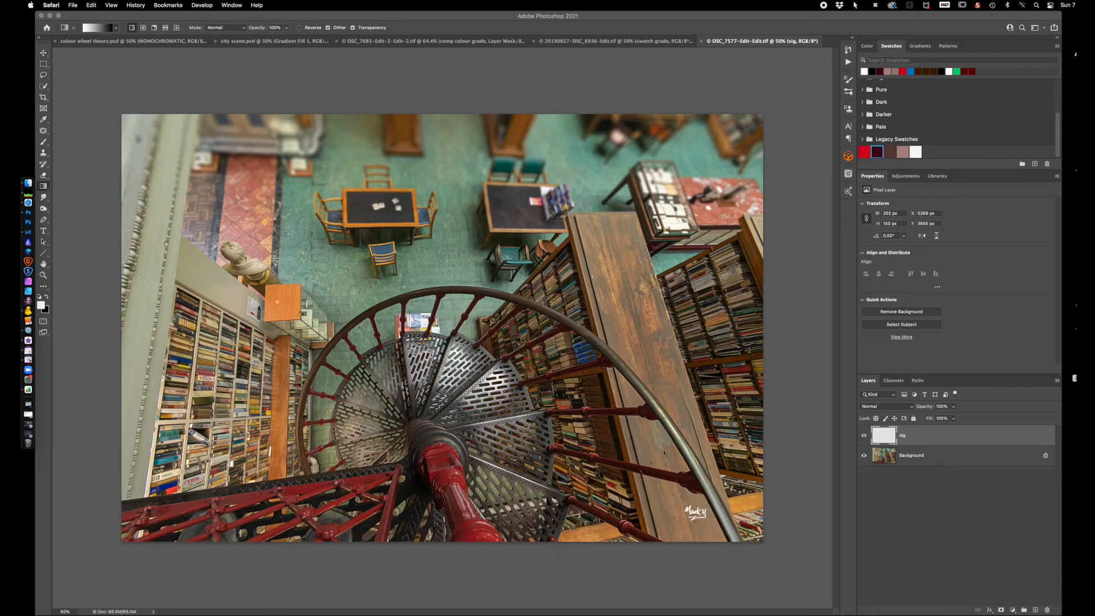
- Place the swatch screenshot in the library image, scale it down and position it over the floor near the image's upper edge
left_click(203, 172)
key("super+t")
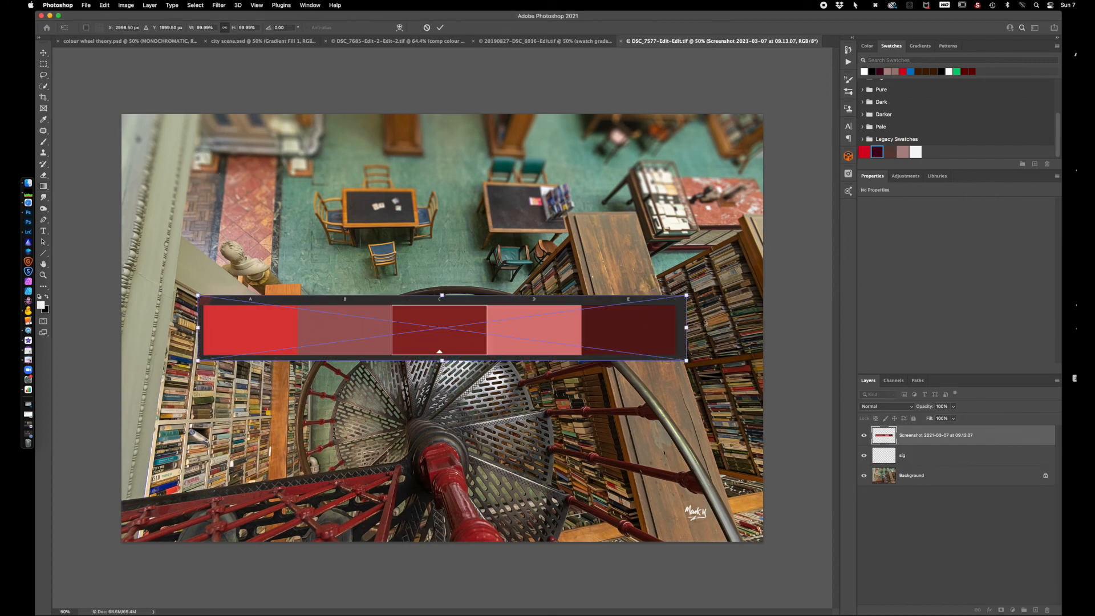
left_click_drag(686, 360, 483, 330)
left_click_drag(318, 301, 513, 137)
key("Return")
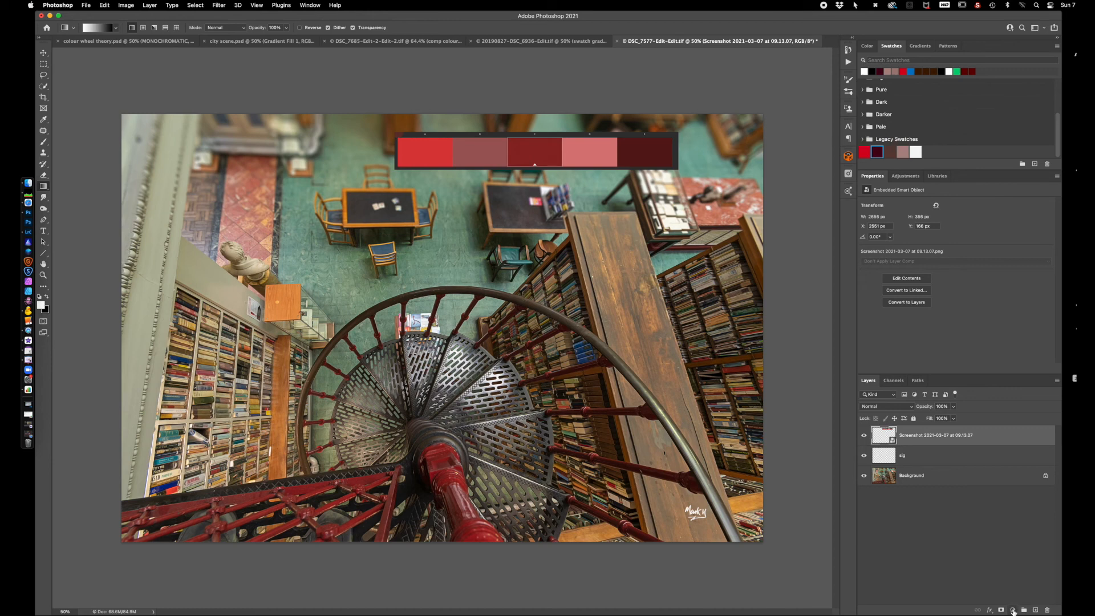
- Add a Curves adjustment layer above the screenshot layer and select the adjustment instead of its mask
left_click(1013, 610)
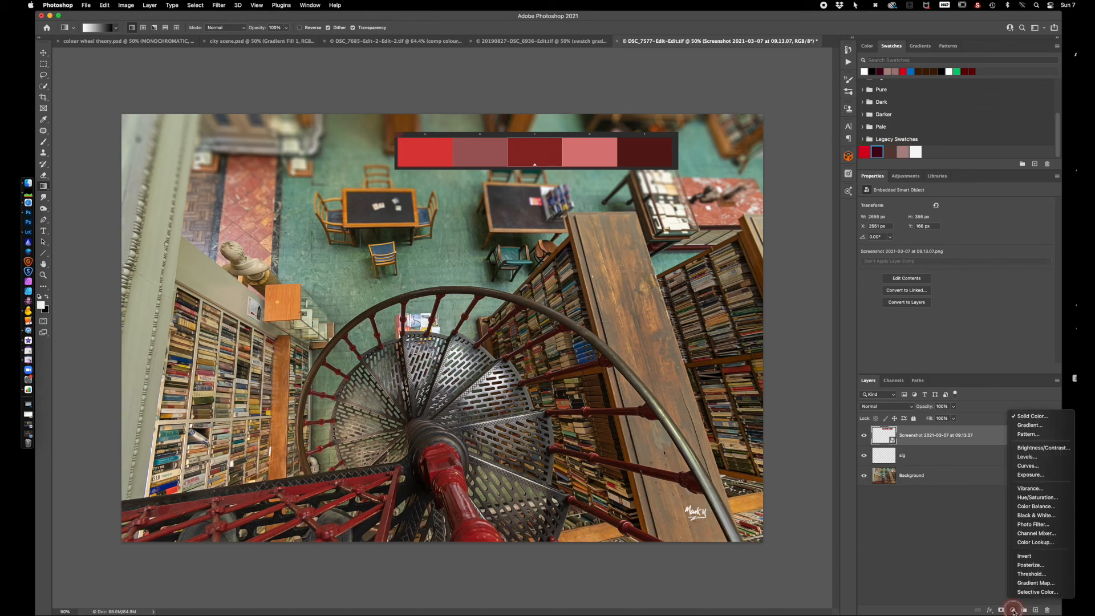
left_click(1028, 466)
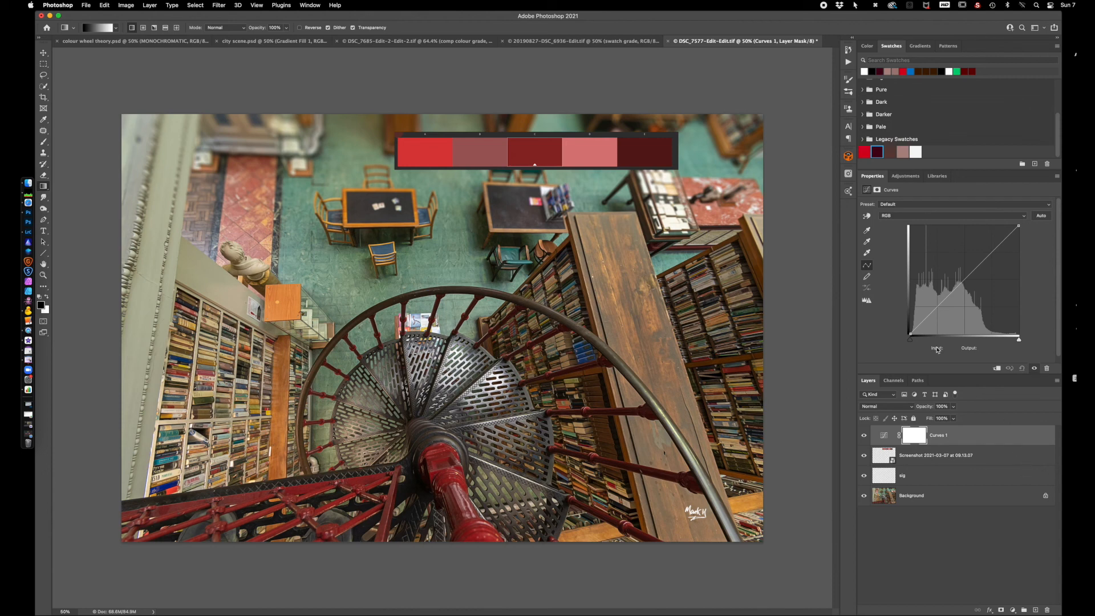
left_click(884, 437)
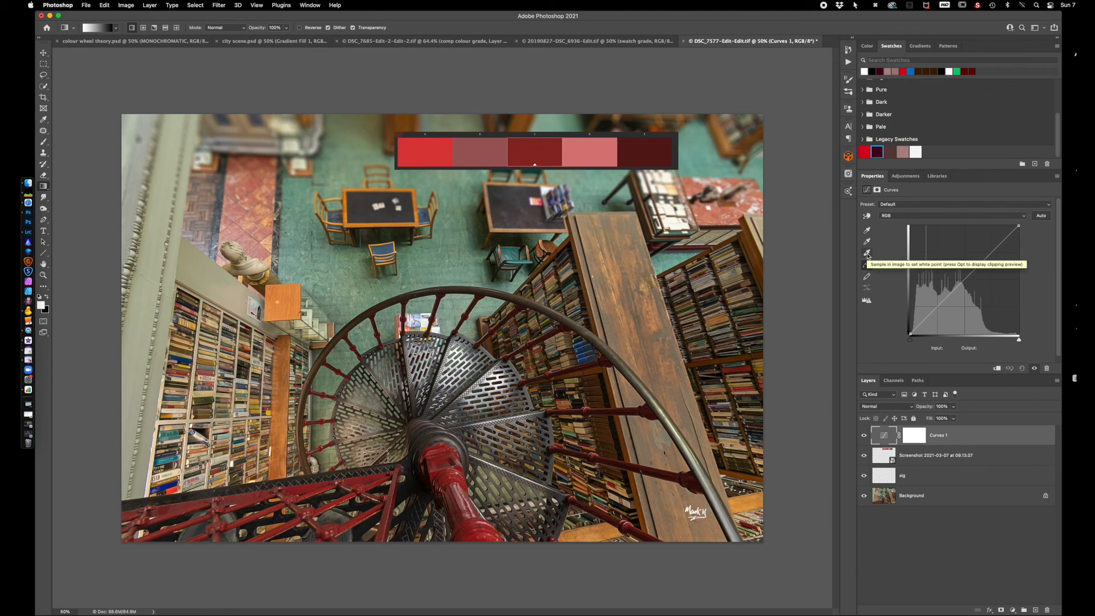
- Set the Curves target highlight colour to the light pink swatch (#a6766b) and save it as the default
double_click(867, 255)
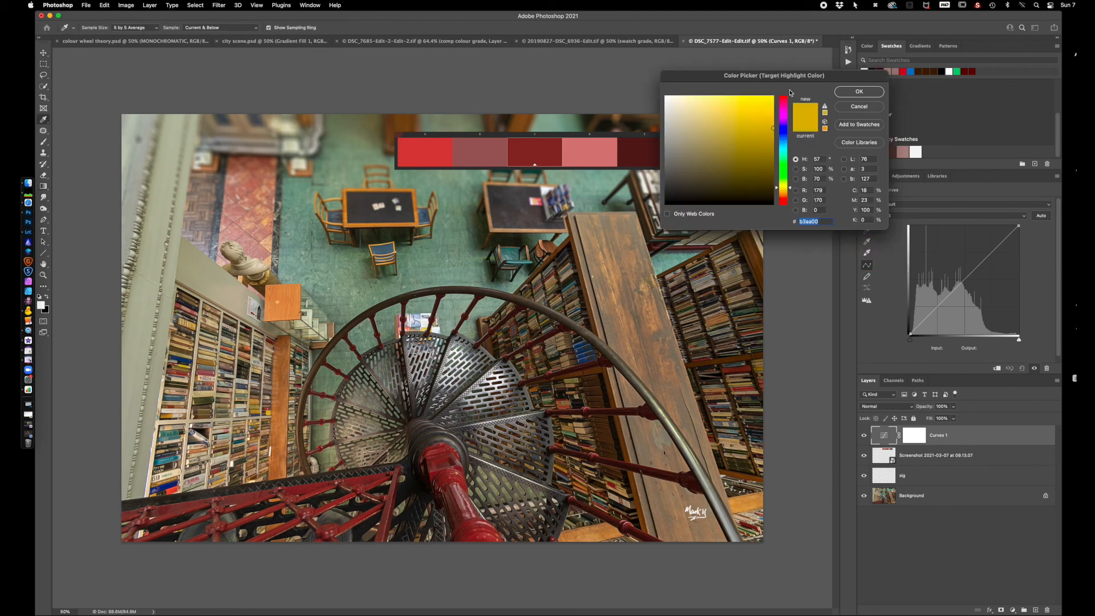
left_click_drag(758, 76, 828, 69)
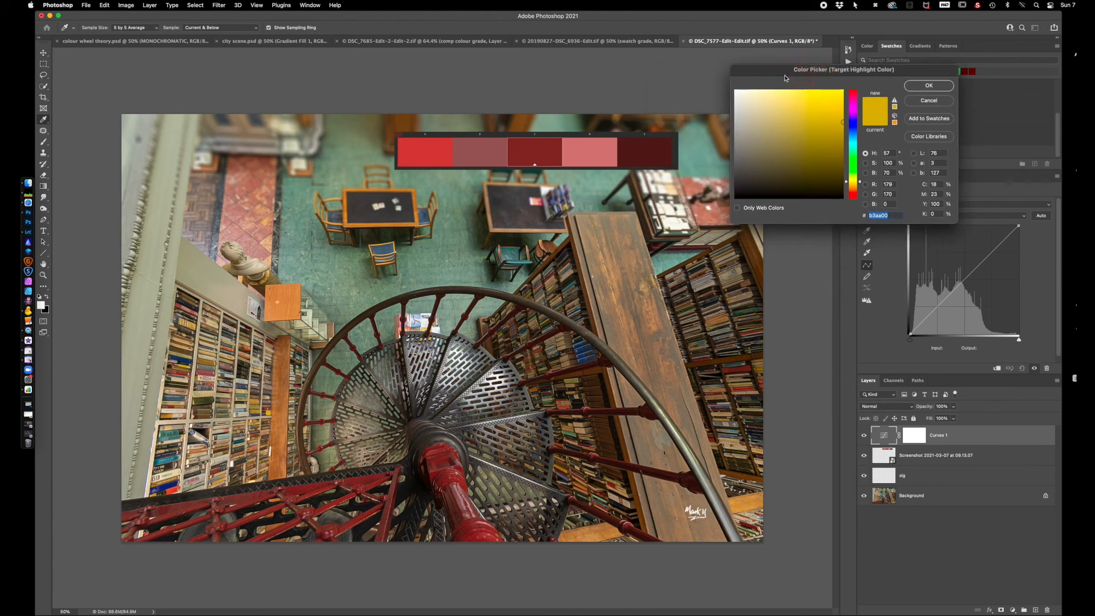
left_click(584, 150)
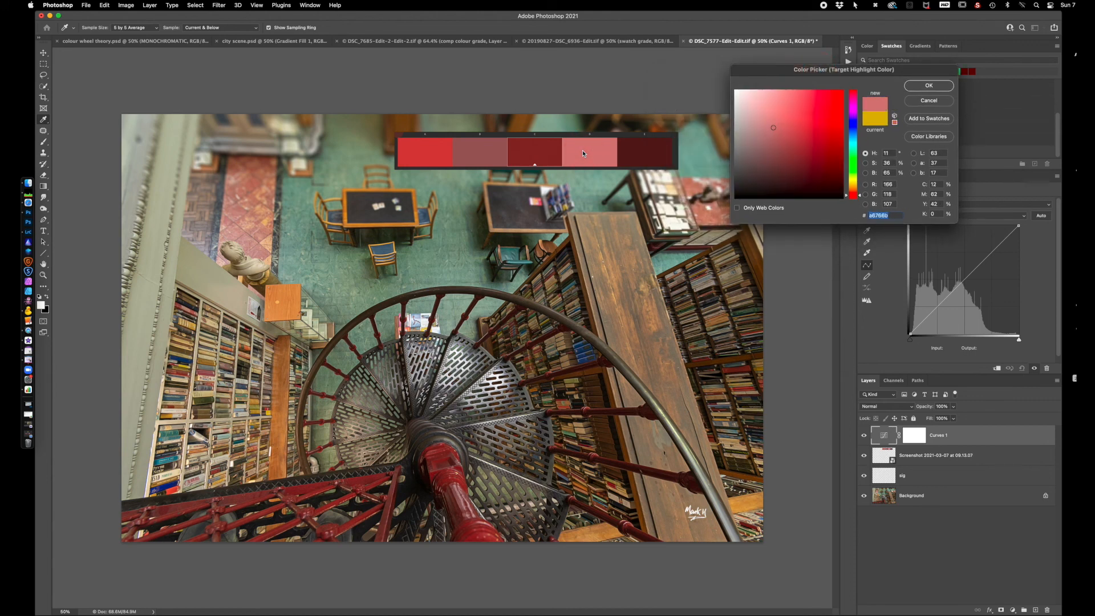
left_click(924, 87)
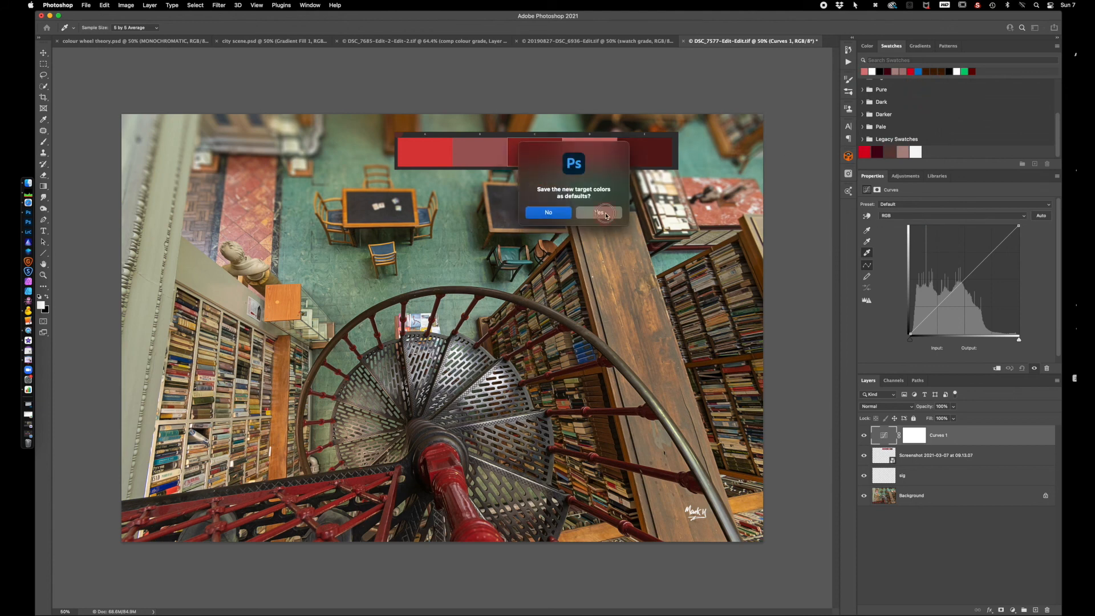
left_click(603, 215)
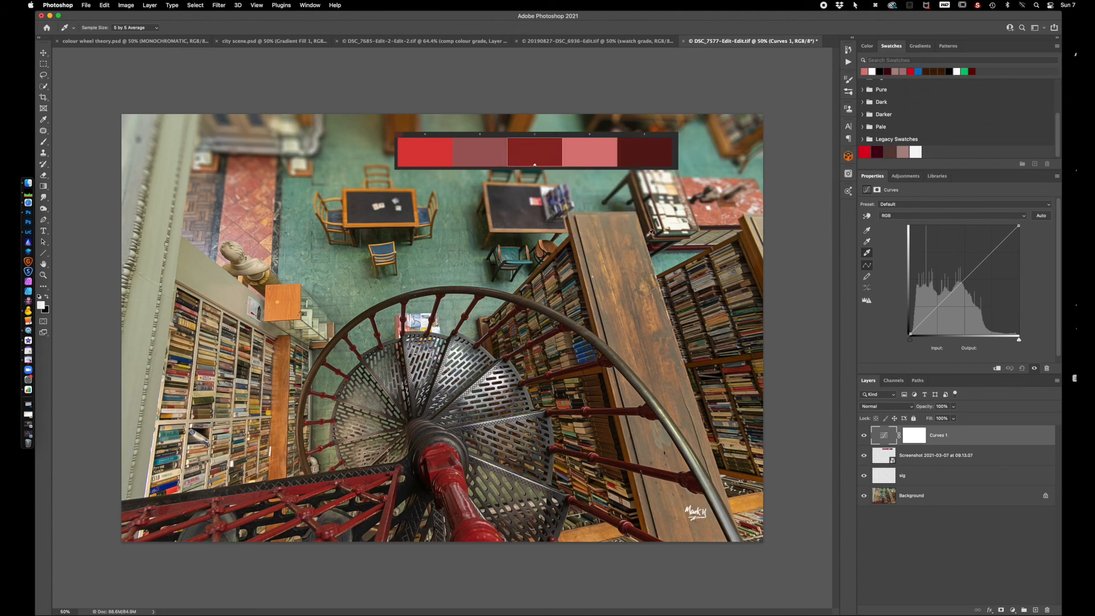
- Set the Curves target midtone colour to the muted red swatch (#72524b) and save it as the default
double_click(867, 241)
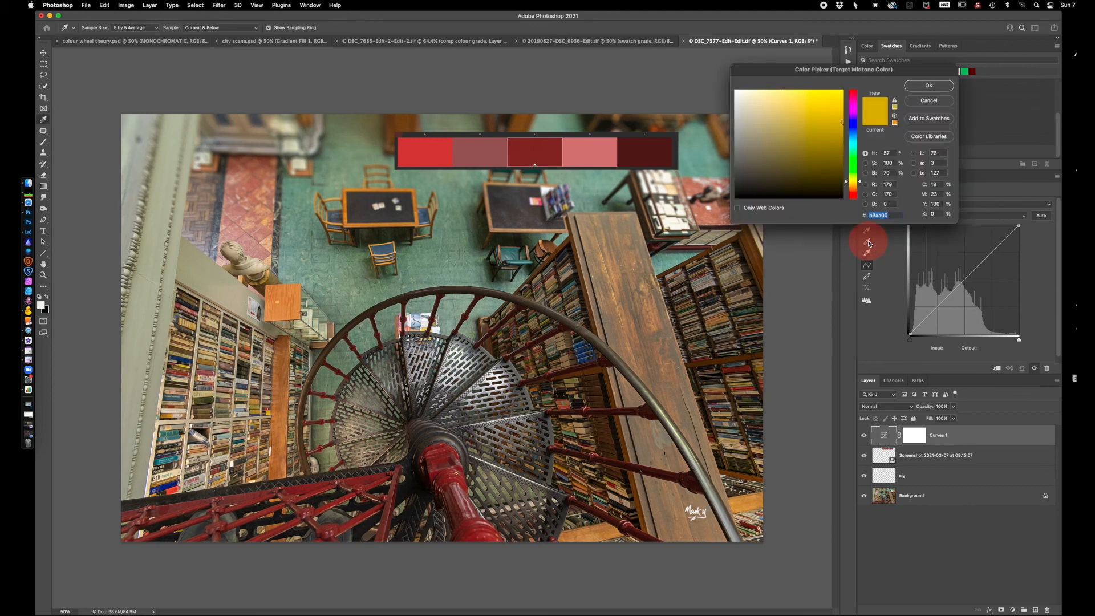
left_click(485, 149)
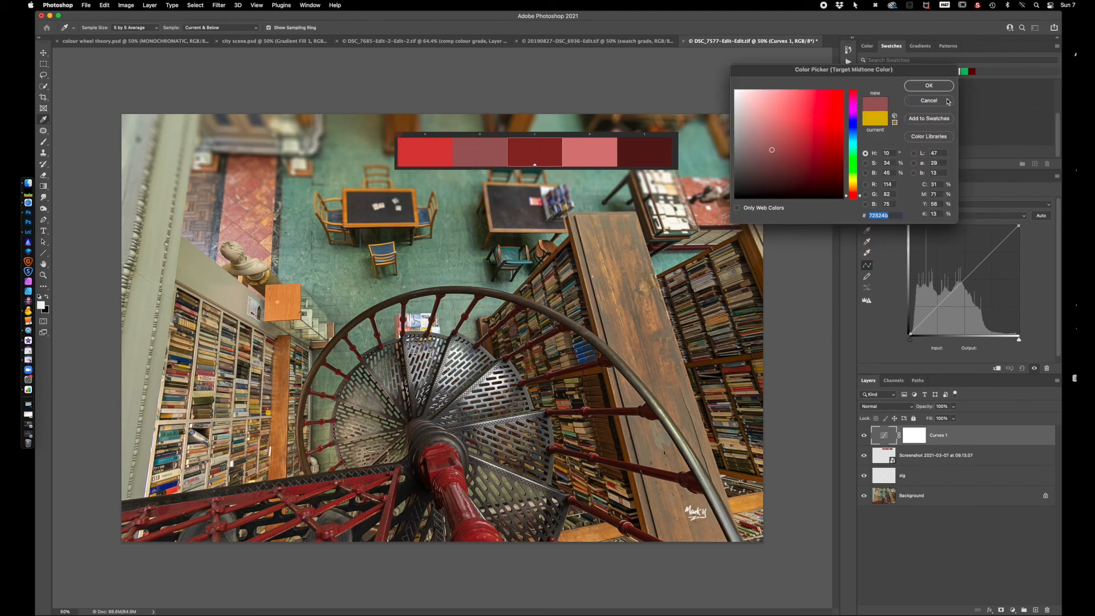
left_click(929, 85)
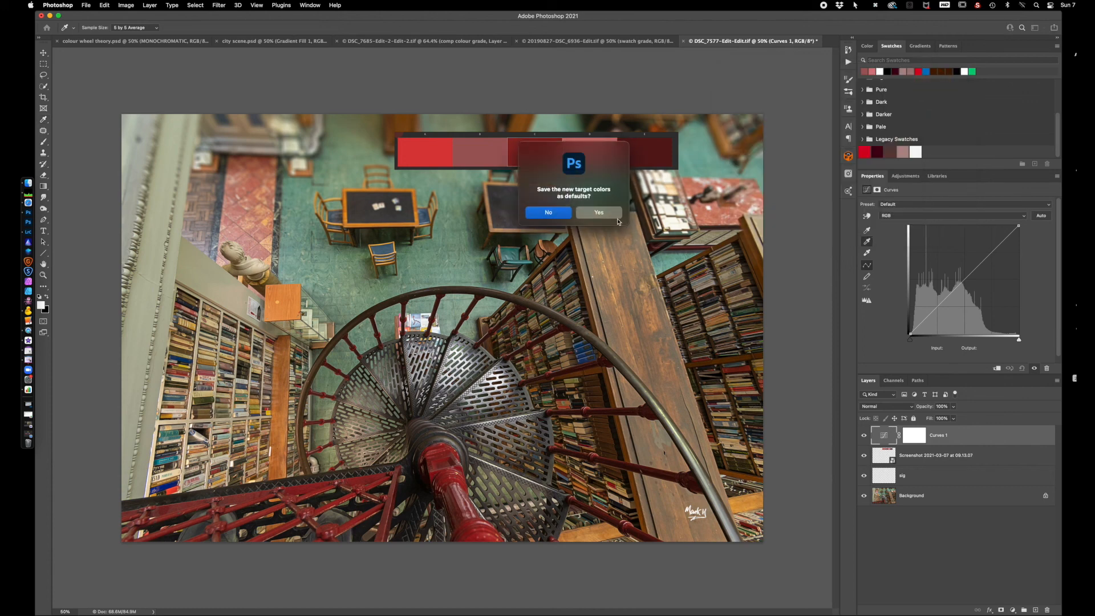
left_click(608, 211)
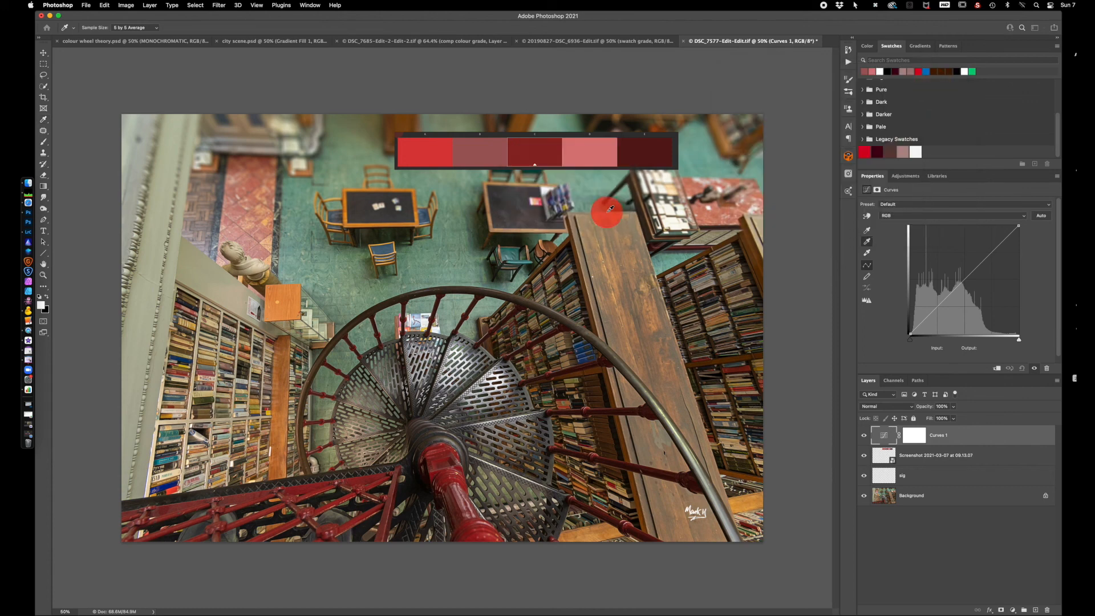
- Set the Curves target shadow colour to the darkest red swatch (#341c15) and save it as the default
double_click(867, 230)
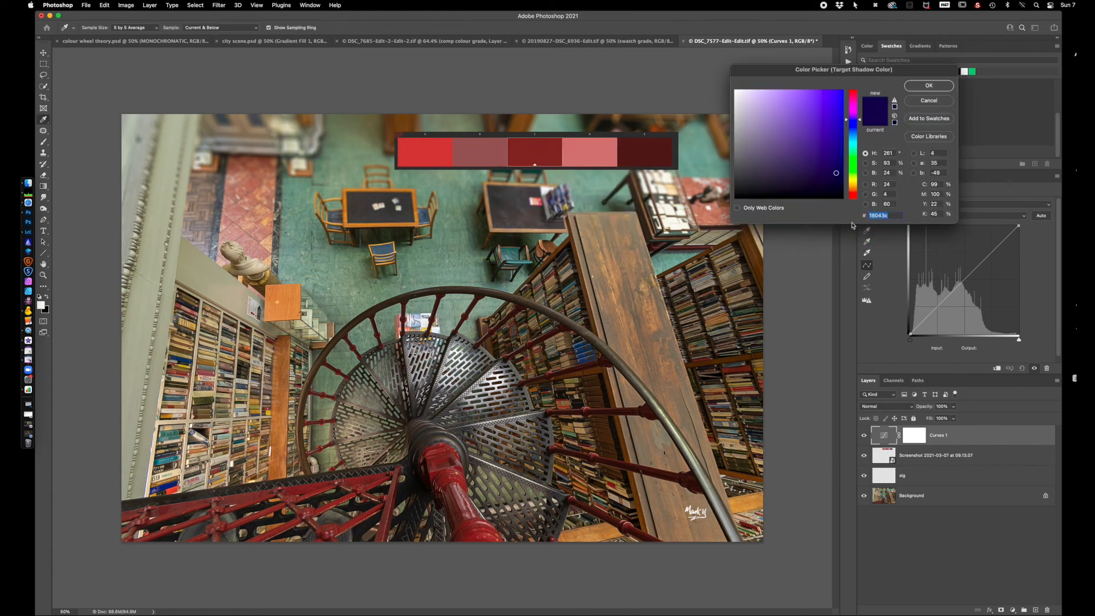
left_click(651, 149)
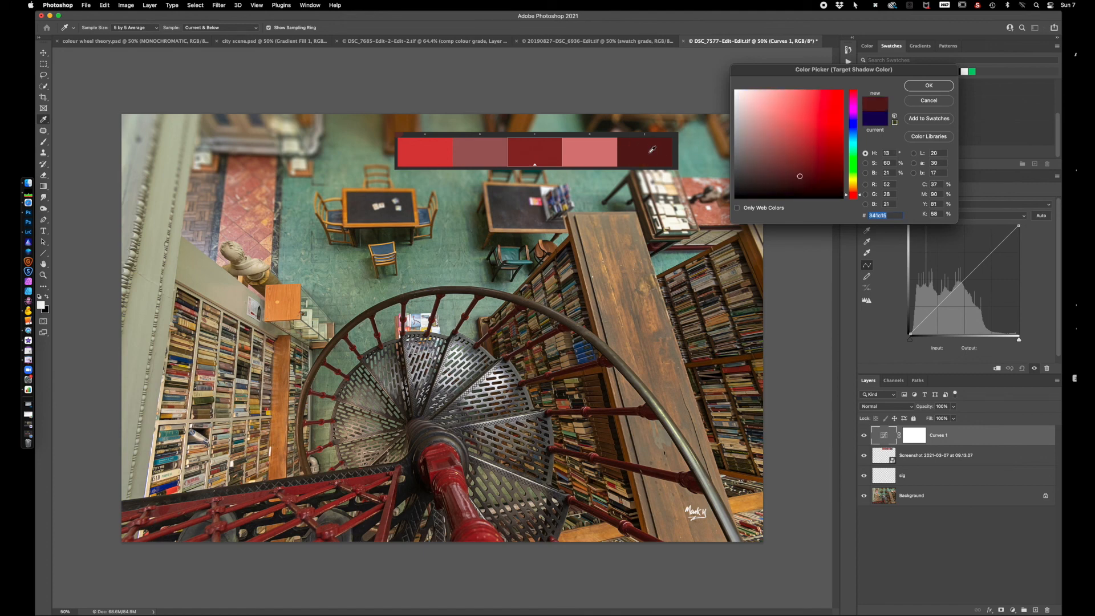
left_click(945, 88)
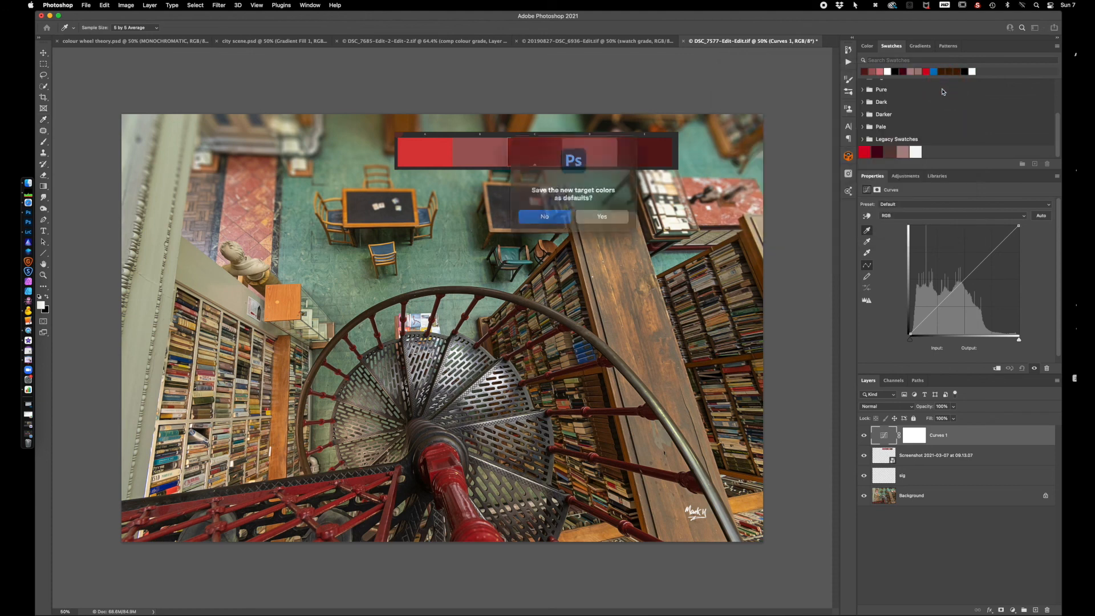
left_click(605, 215)
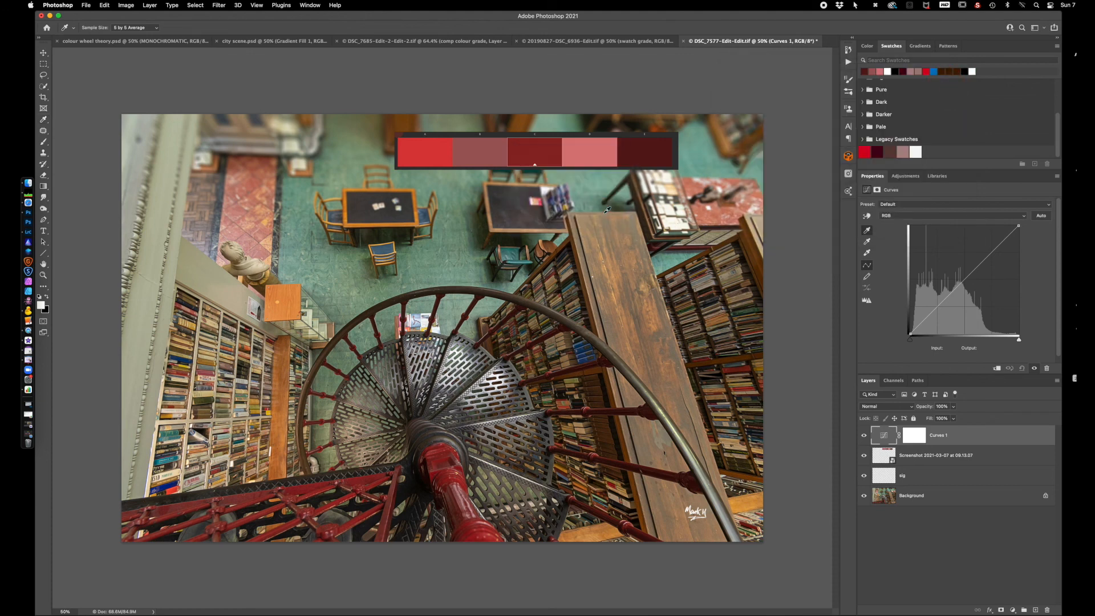
- Lighten the Curves target highlight colour to #b2877d and save it as the default
double_click(867, 254)
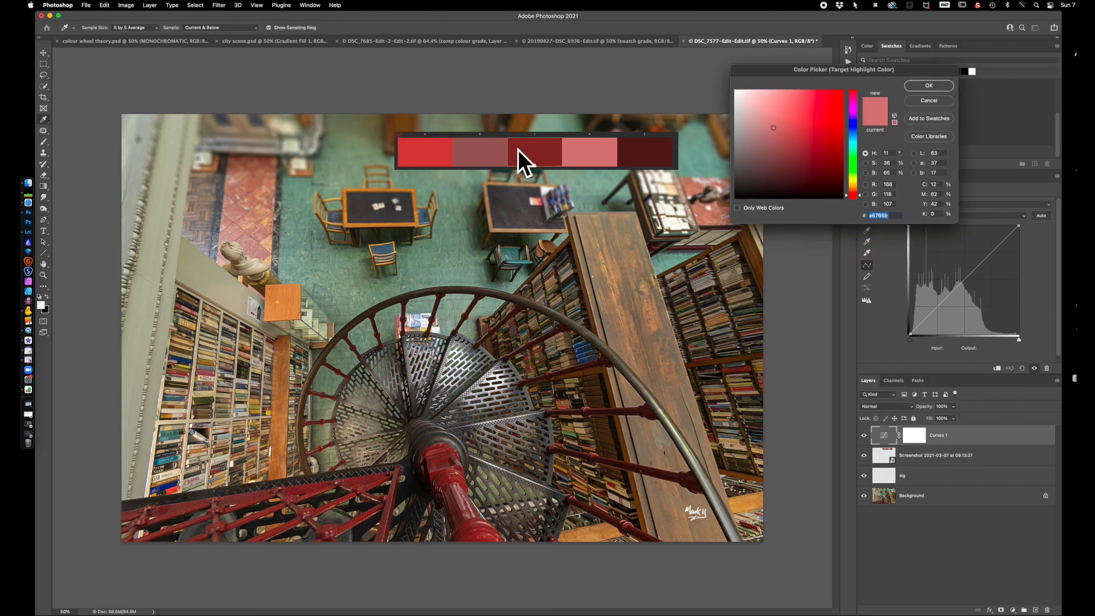
left_click_drag(774, 127, 768, 122)
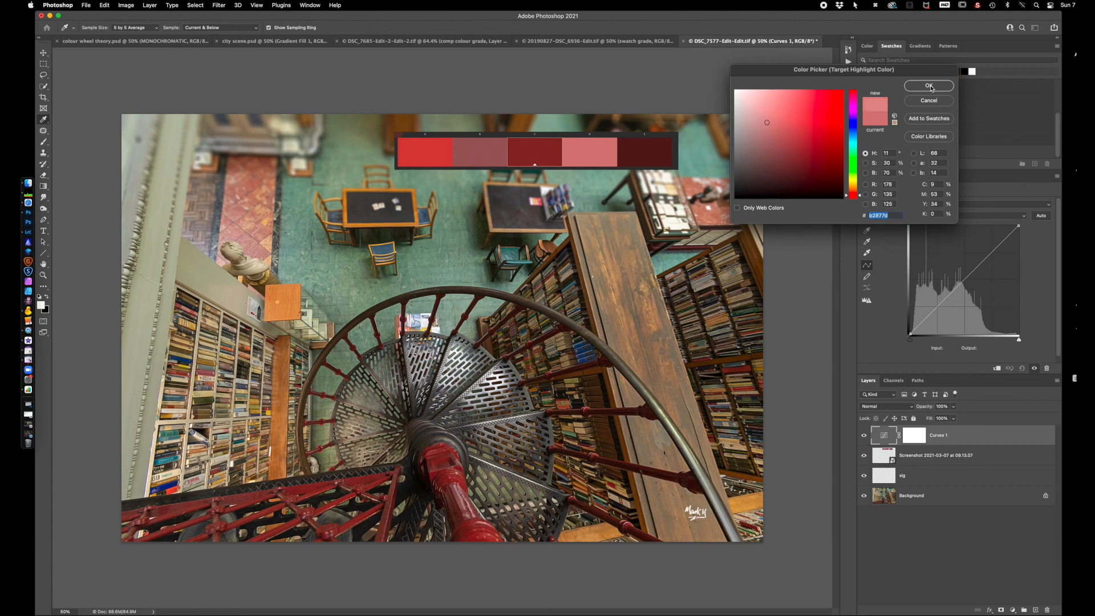
left_click(929, 86)
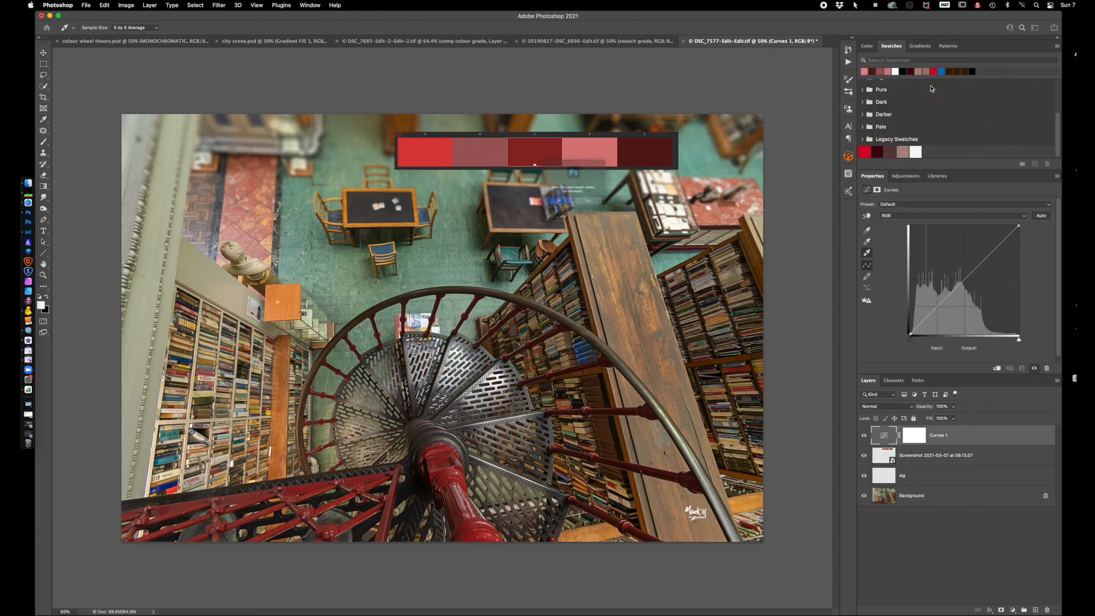
left_click(599, 214)
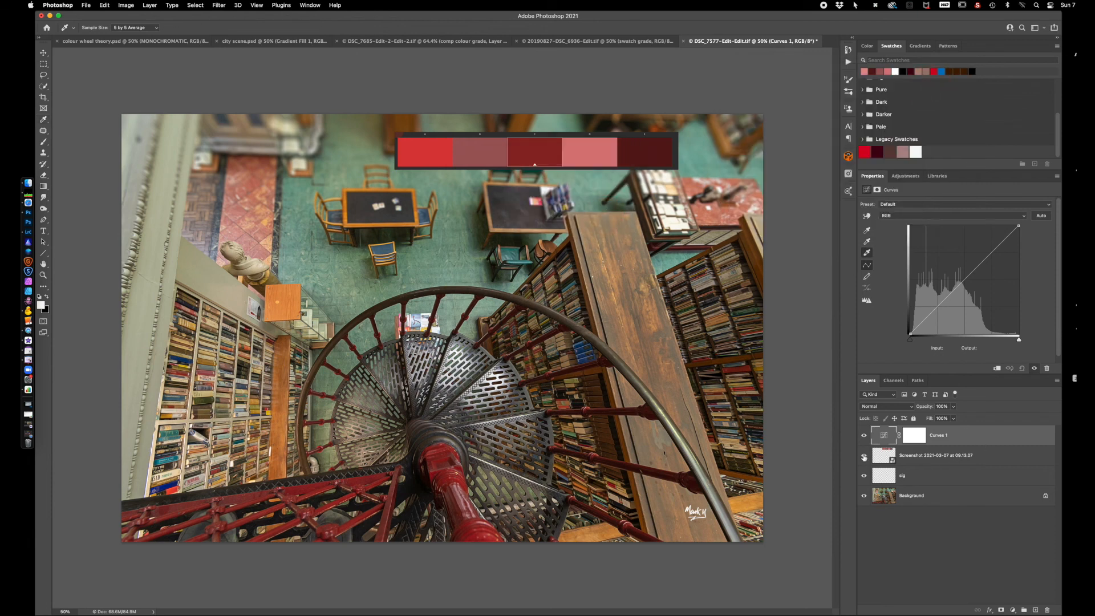
- Hide the swatch screenshot layer and set the Curves white point on the pale plinth beside the red tiled floor
left_click(864, 455)
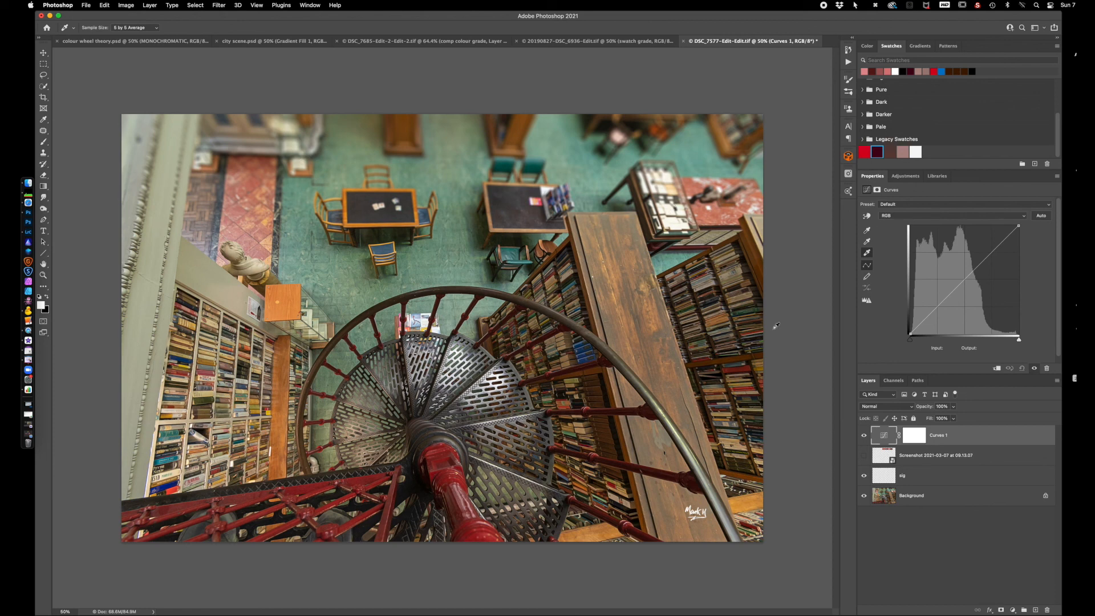
double_click(867, 254)
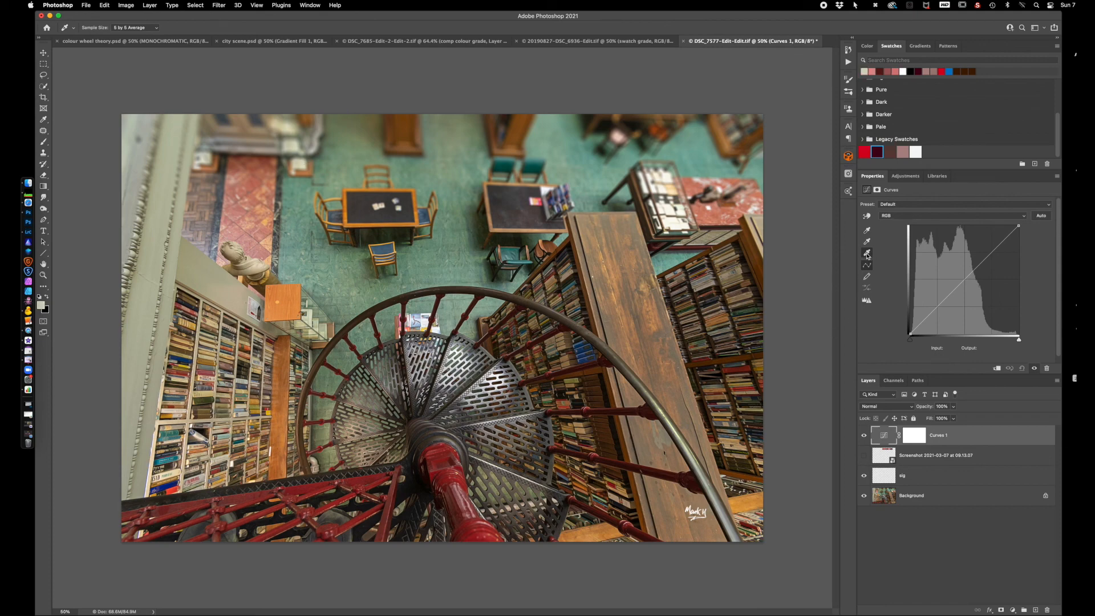
left_click(297, 165)
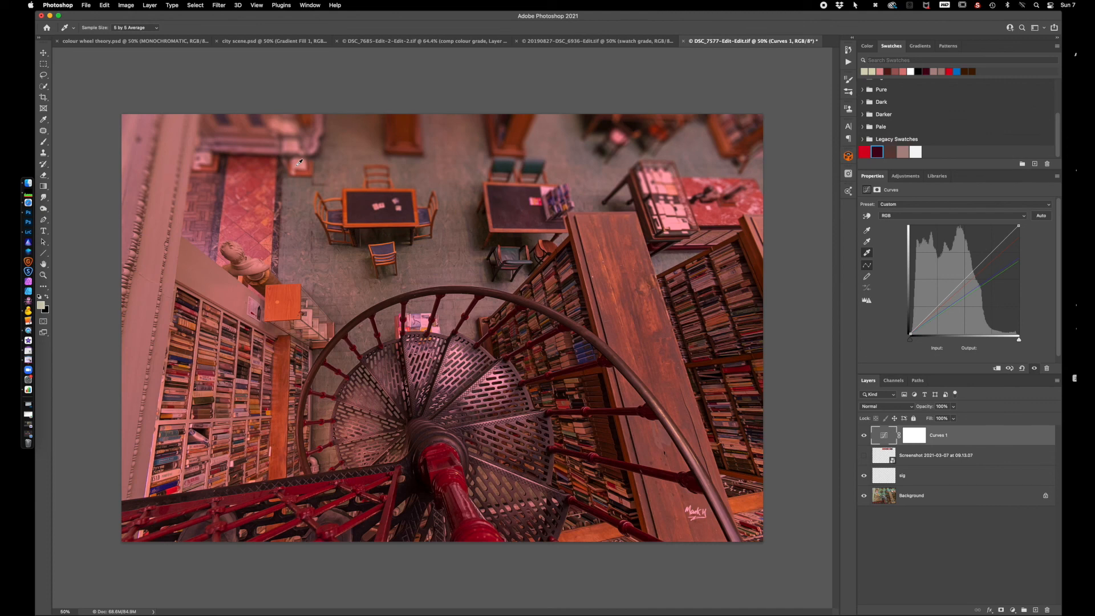
- Compare the Curves adjustment with its previous state and sample the grey point from the blurred structure beyond the red tiles
left_click(867, 242)
left_click(1009, 370)
left_click(1009, 368)
left_click(249, 145)
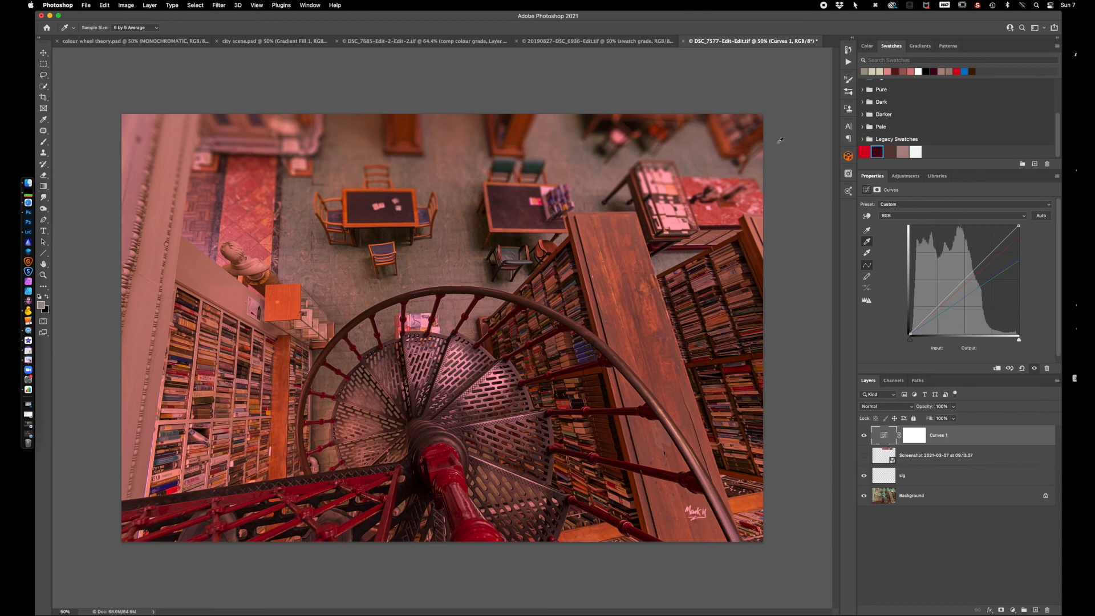
left_click(867, 241)
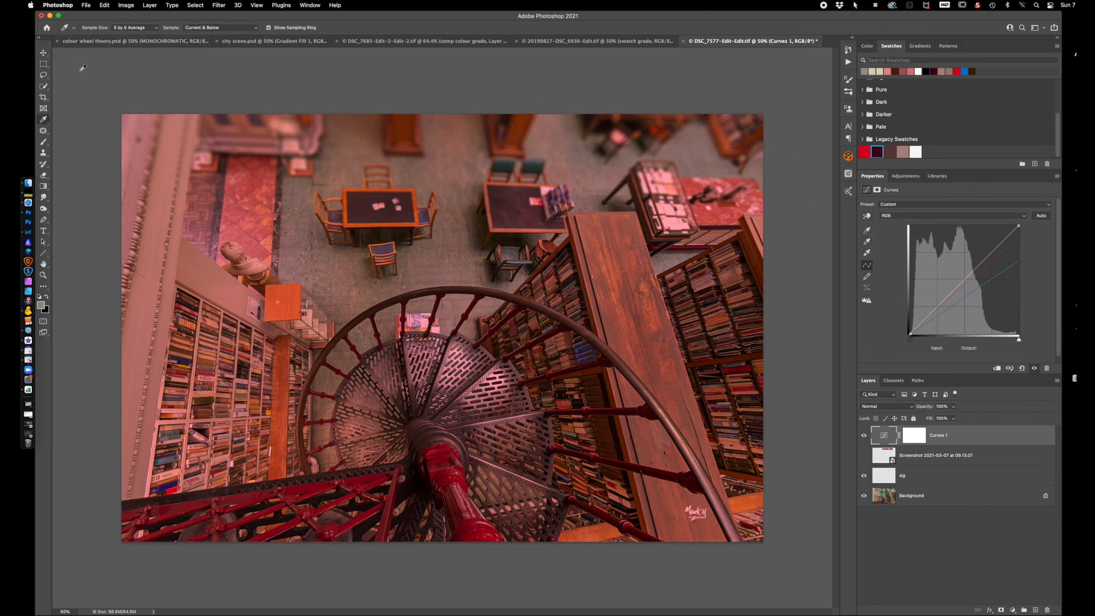
left_click(237, 147)
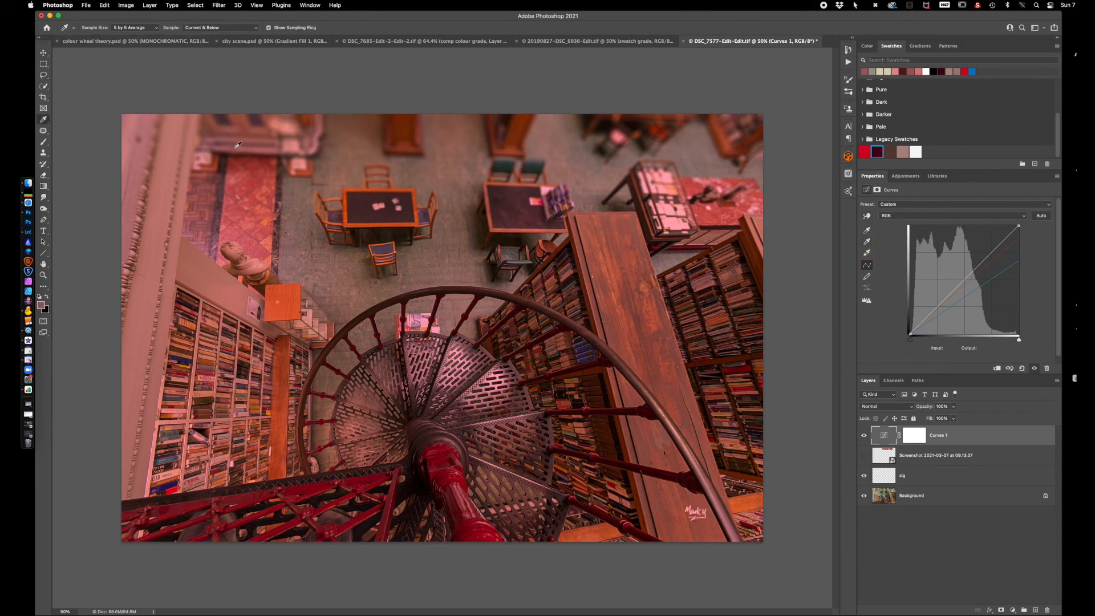
- Set the Curves black point on the dark tabletop and compare the image with and without the adjustment
left_click(868, 230)
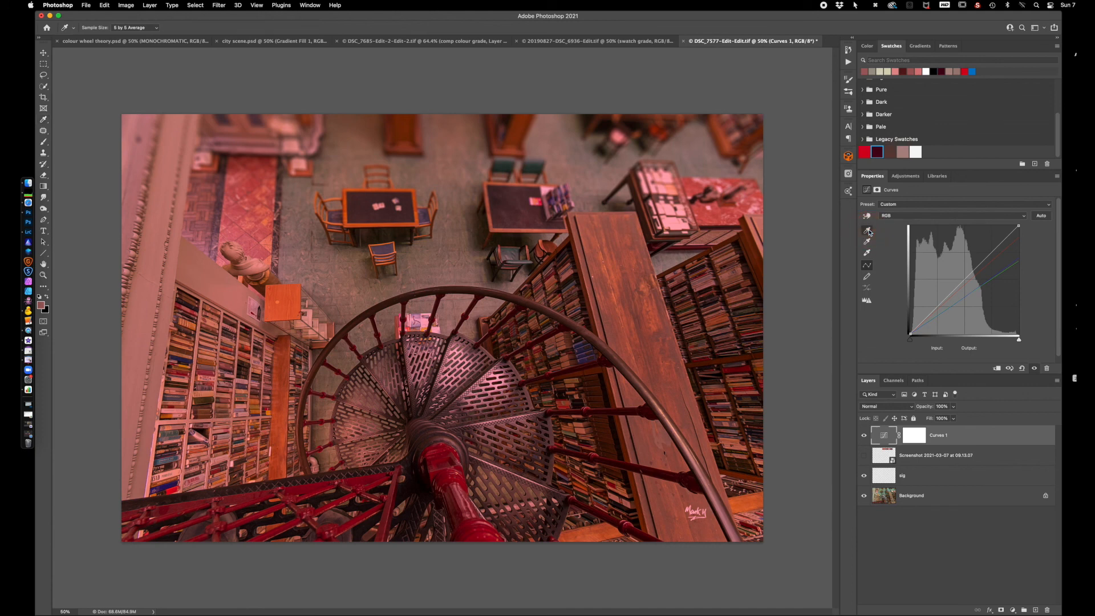
left_click(1009, 368)
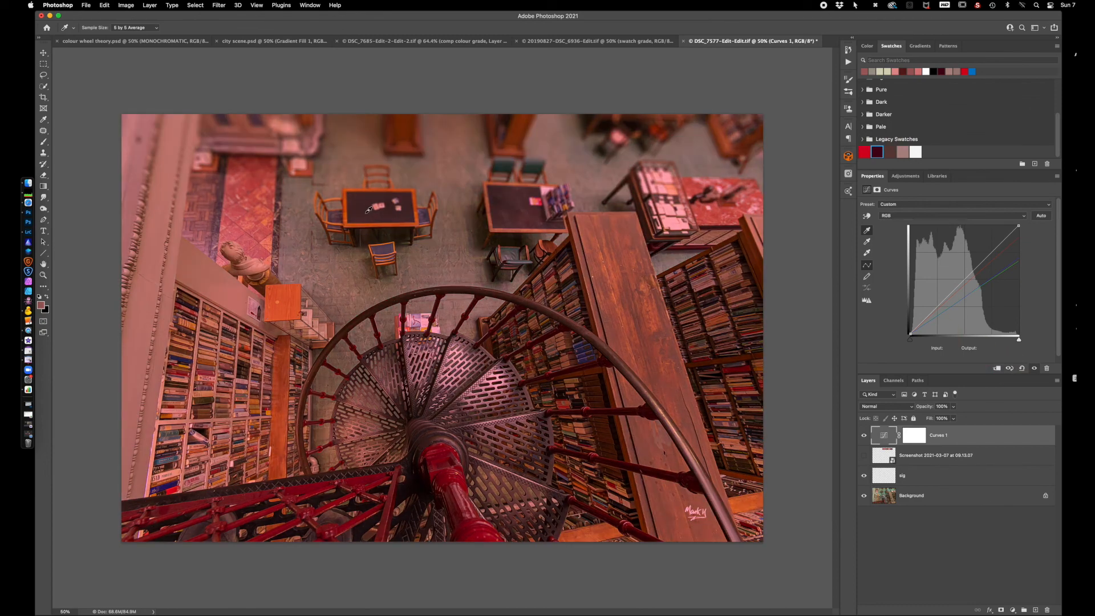
left_click(366, 210)
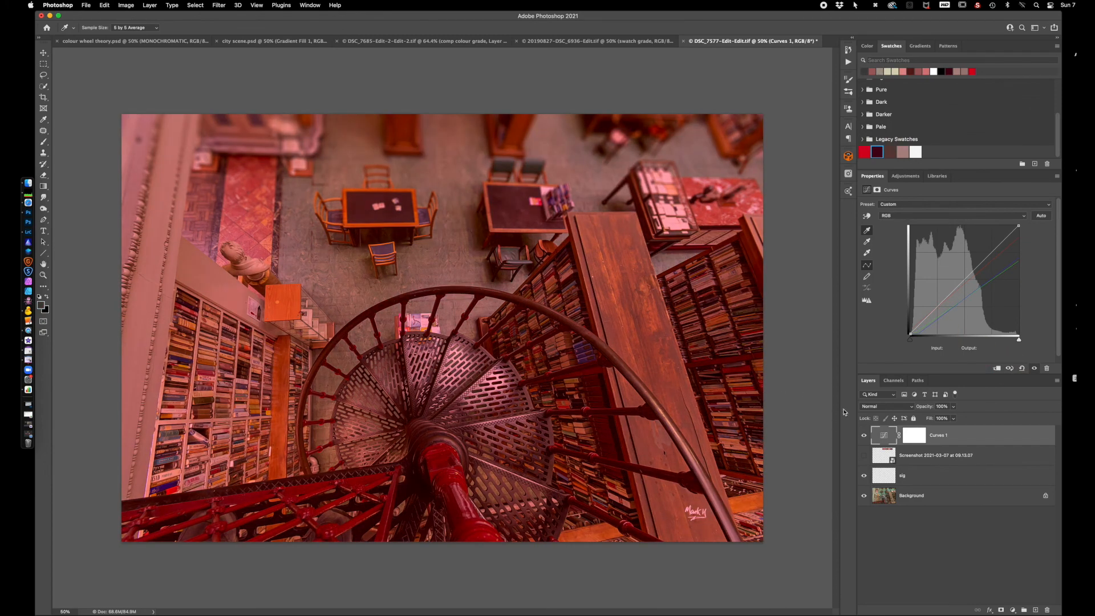
left_click(864, 435)
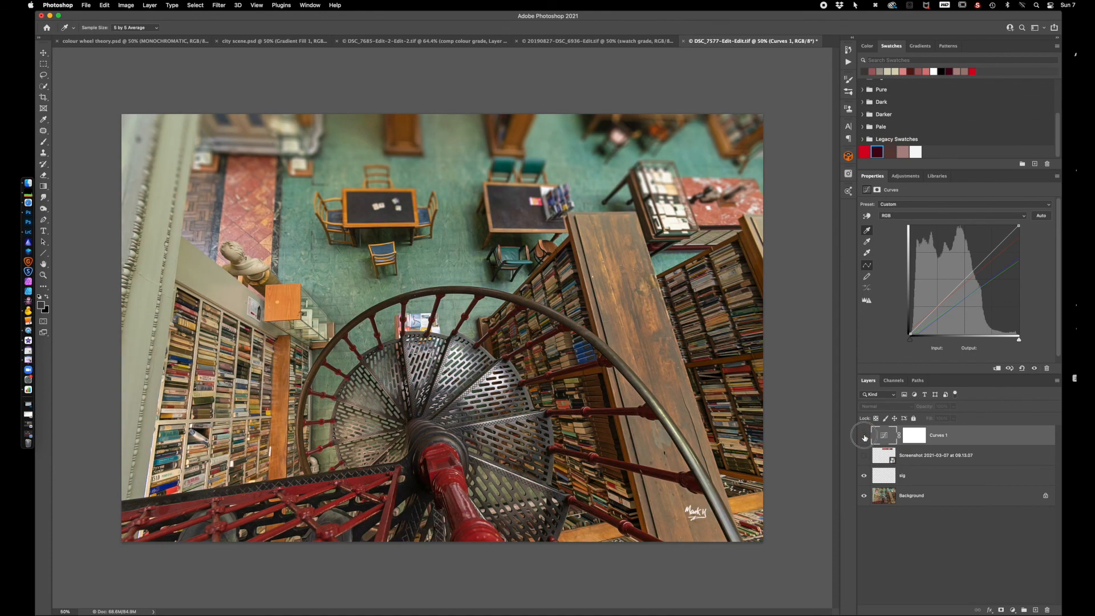
left_click(864, 436)
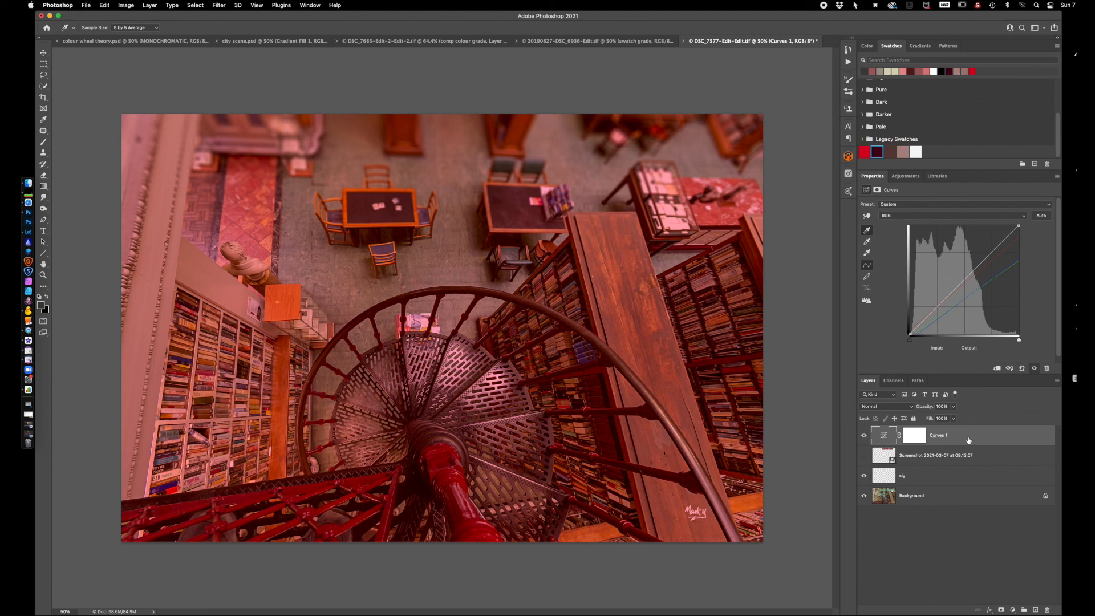
- Set the Curves layer to Hard Light at 69% opacity and compare the grade with the original image
left_click(893, 409)
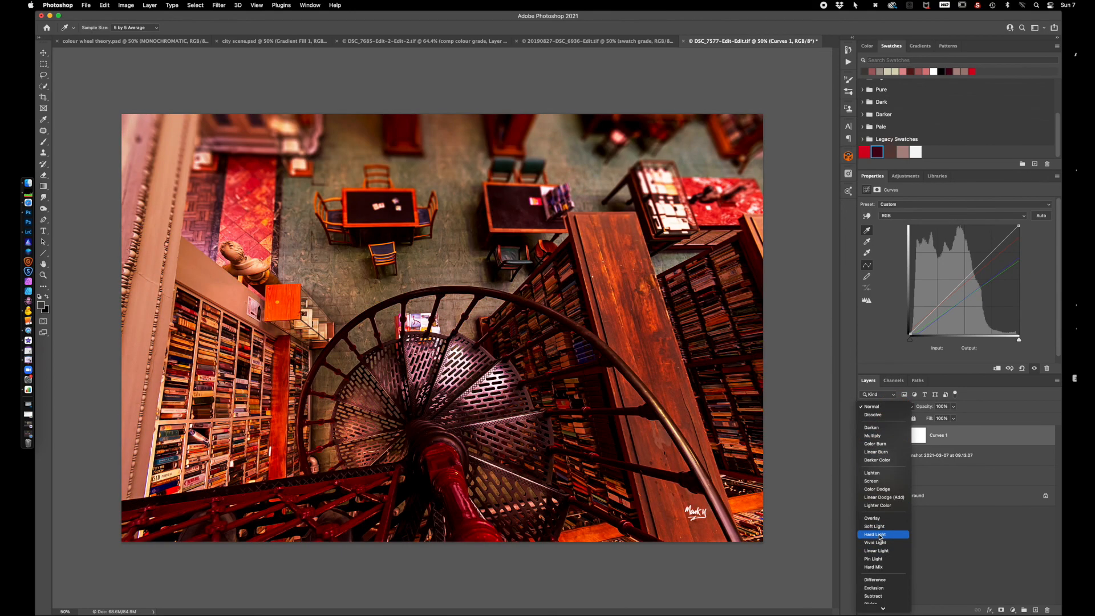
left_click(879, 534)
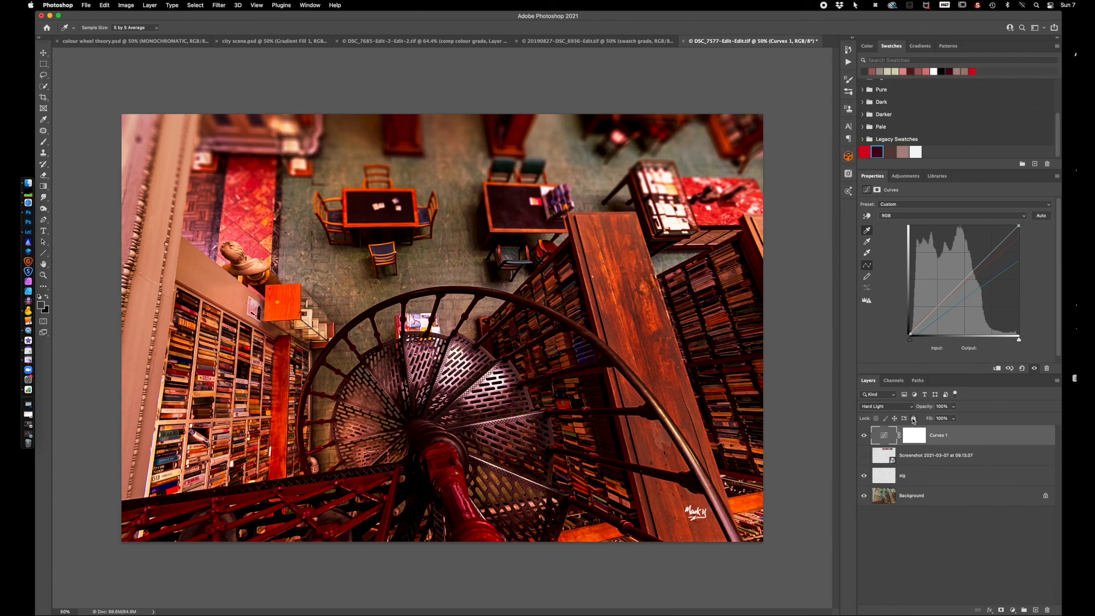
mouse_move(924, 408)
left_mouse_down()
mouse_move(912, 408)
mouse_move(924, 409)
left_mouse_up()
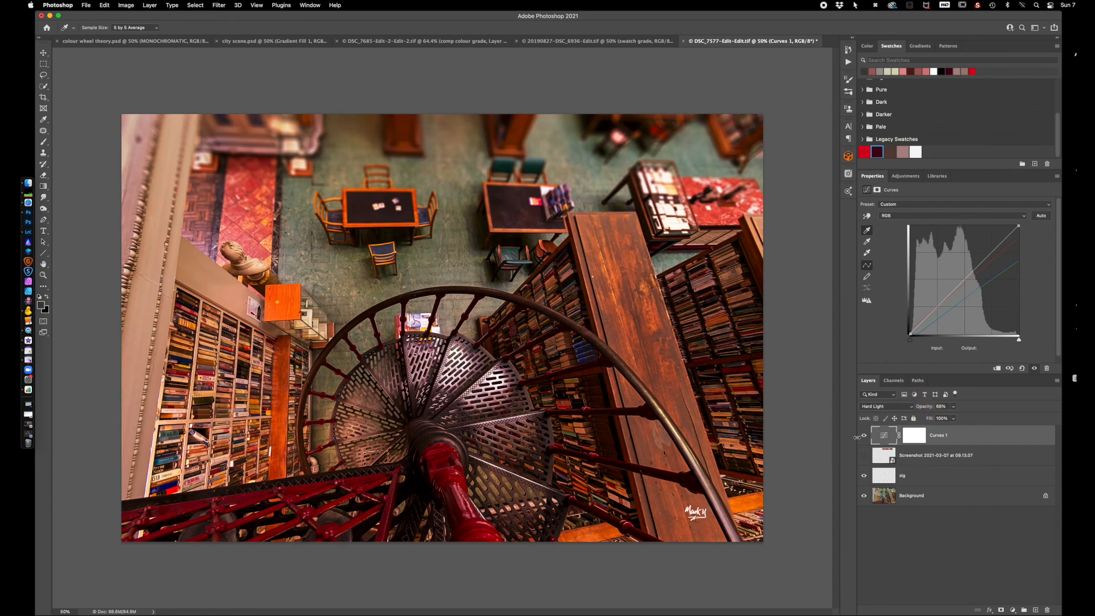
left_click(863, 436)
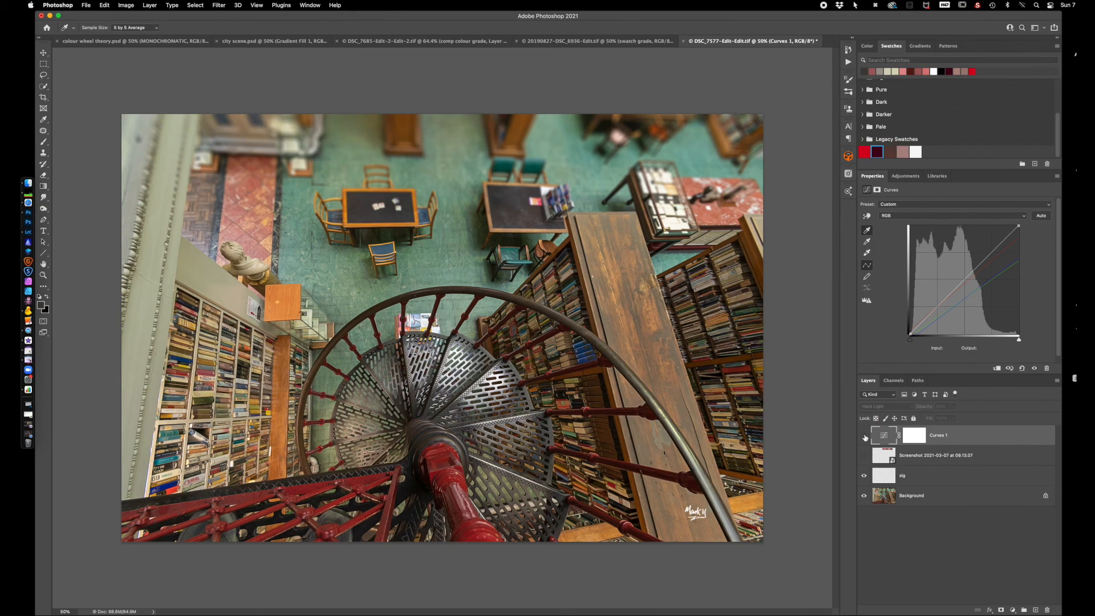
left_click(863, 436)
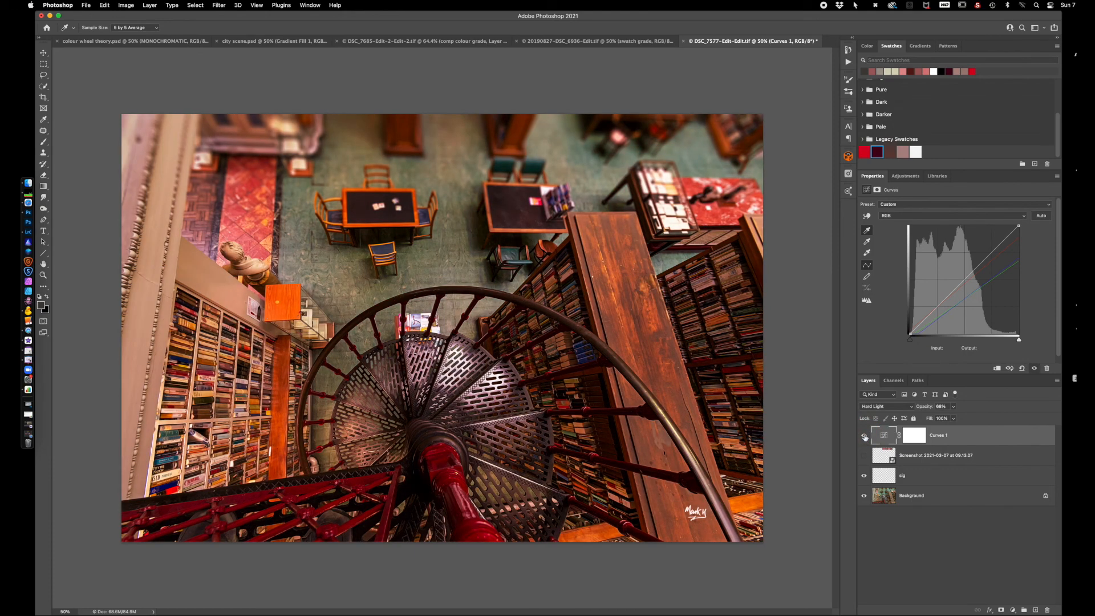